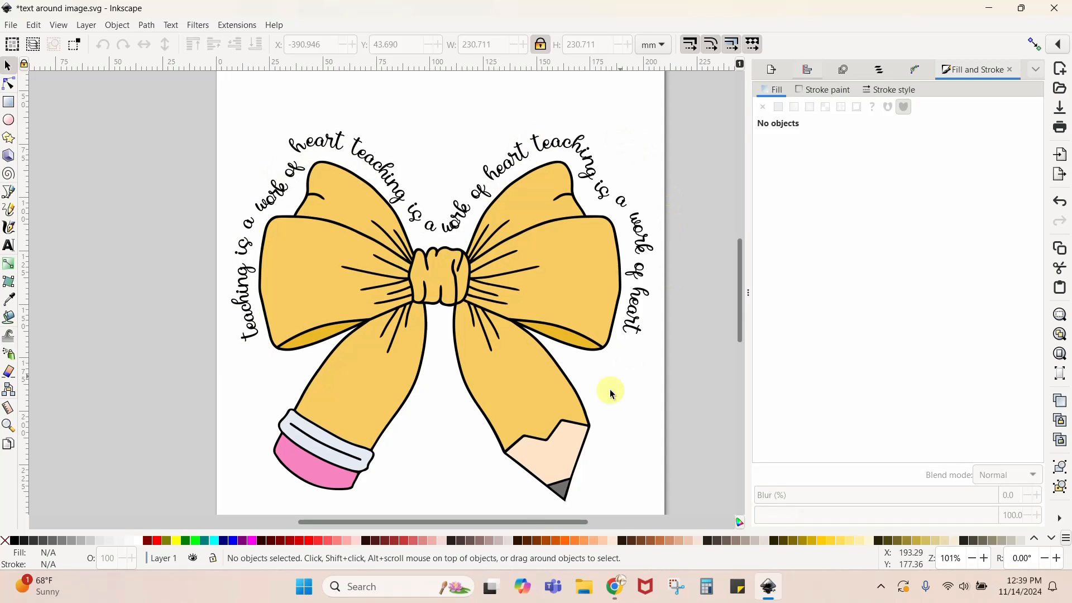
- Examine the pencil bow and nativity text designs, and switch to Chrome to view both source graphics' Creative Fabrica product pages
left_click_drag(514, 520, 227, 521)
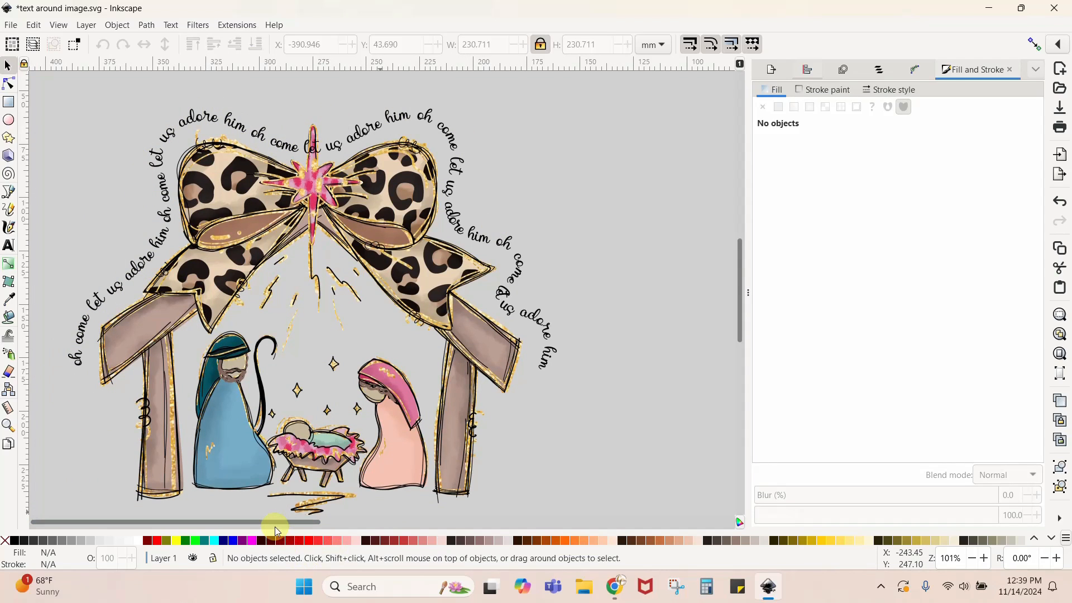
left_click_drag(273, 521, 562, 513)
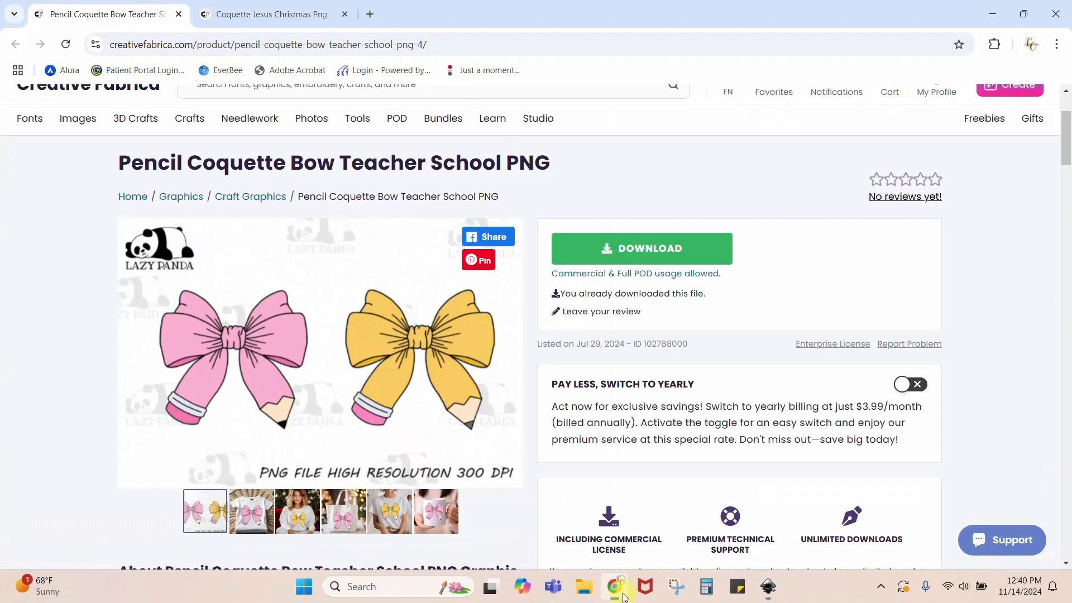
left_click(615, 586)
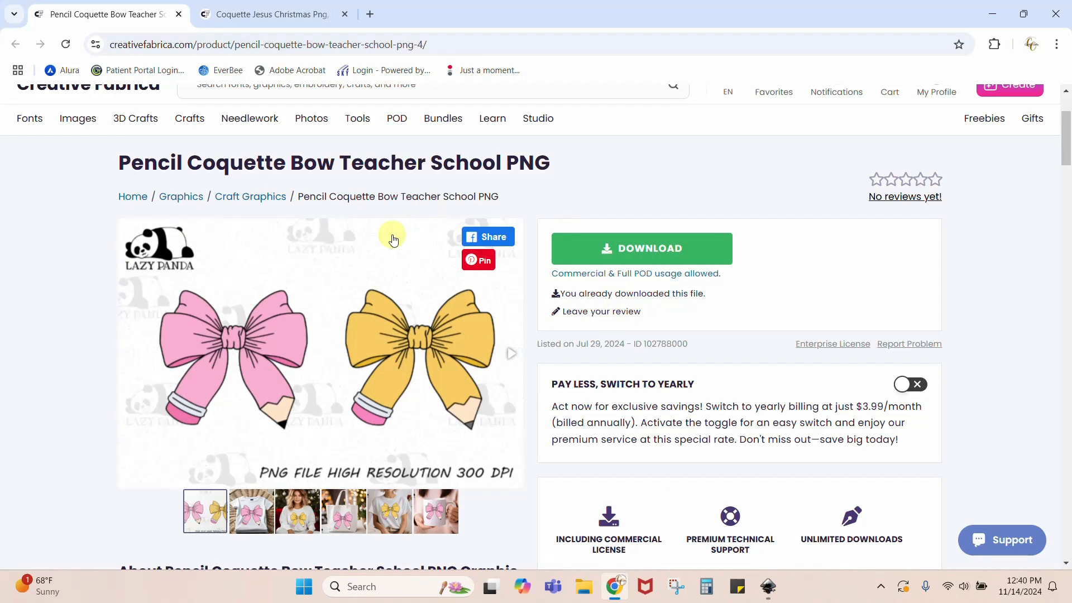
scroll(392, 239, "up", 2)
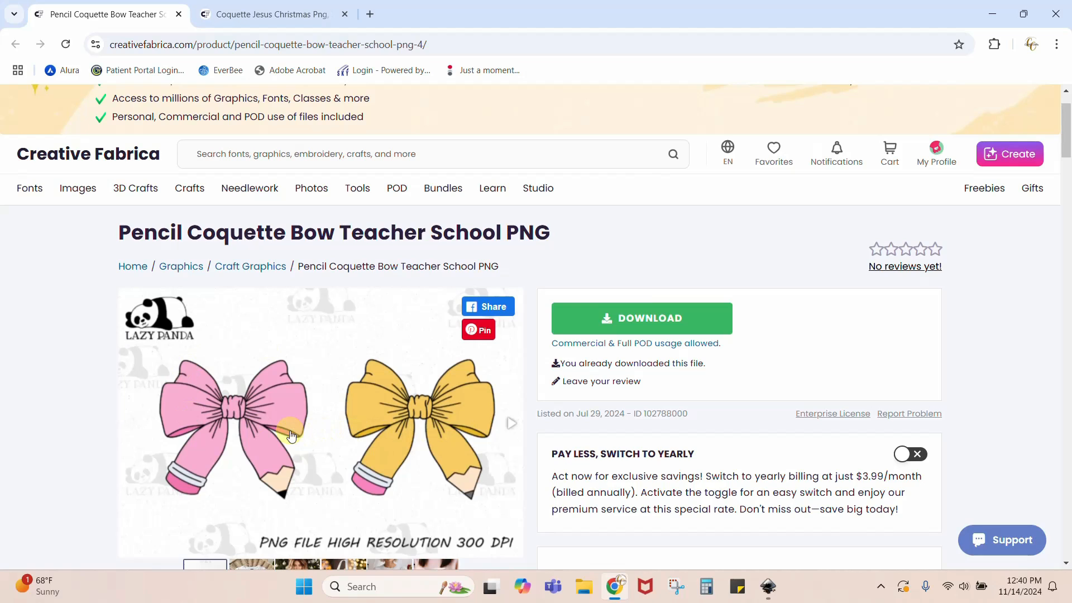
left_click(290, 15)
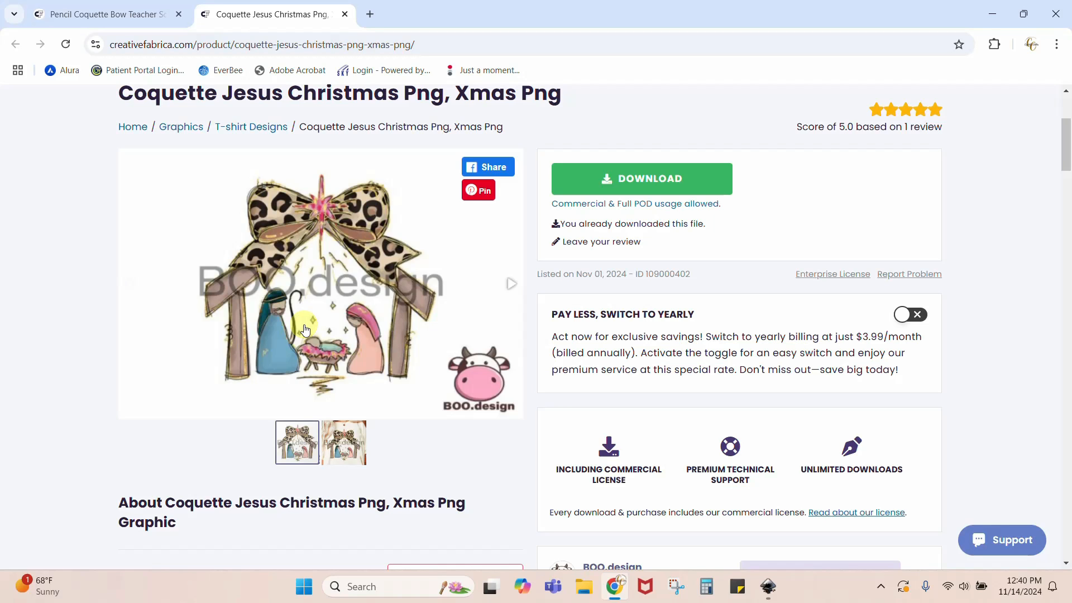
scroll(305, 330, "up", 4)
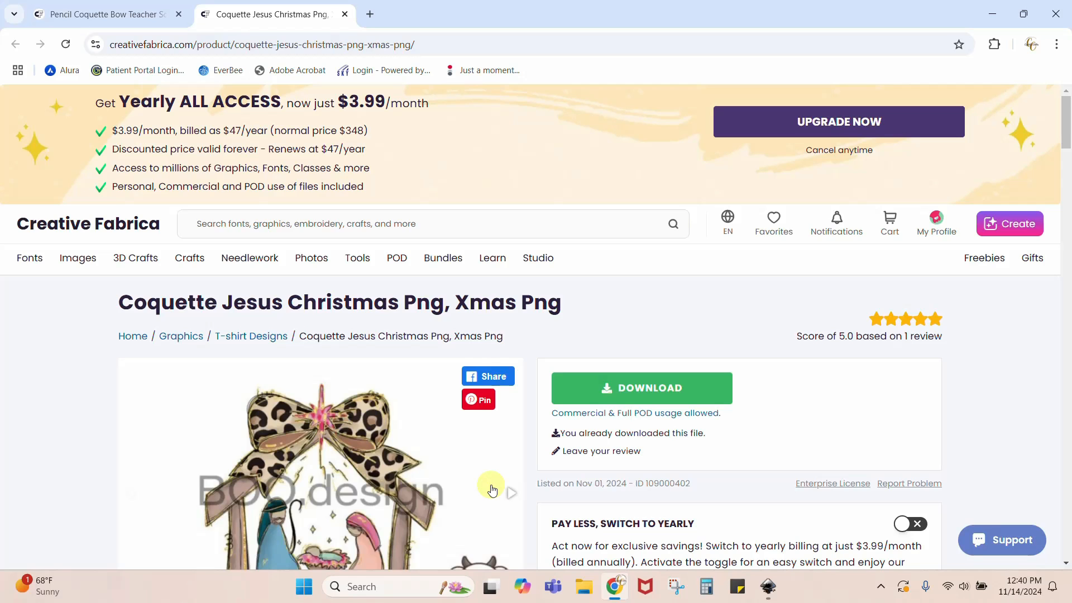
scroll(491, 490, "down", 3)
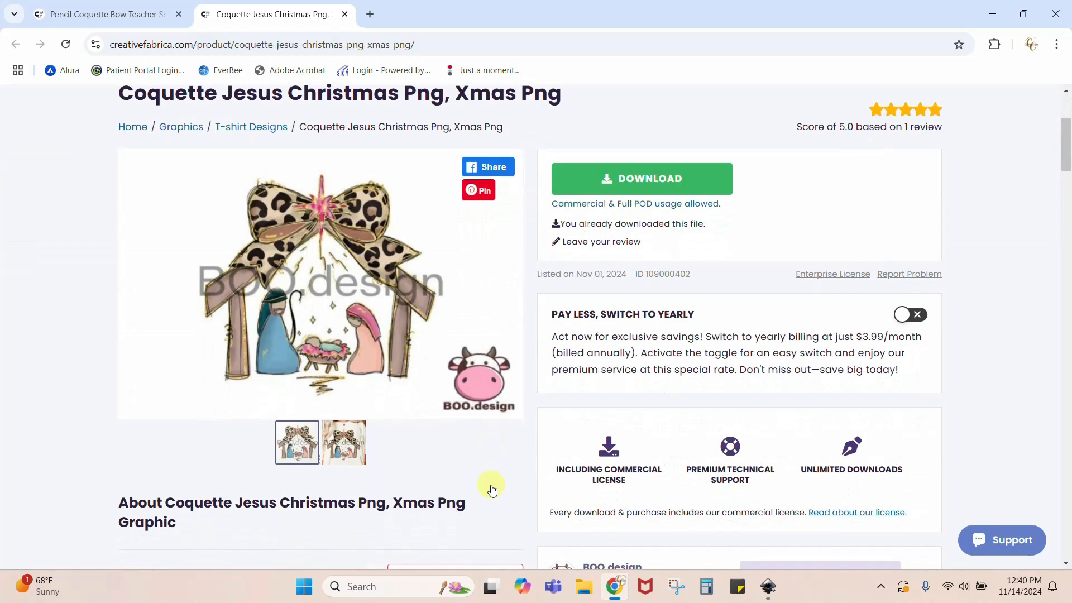
scroll(491, 490, "up", 3)
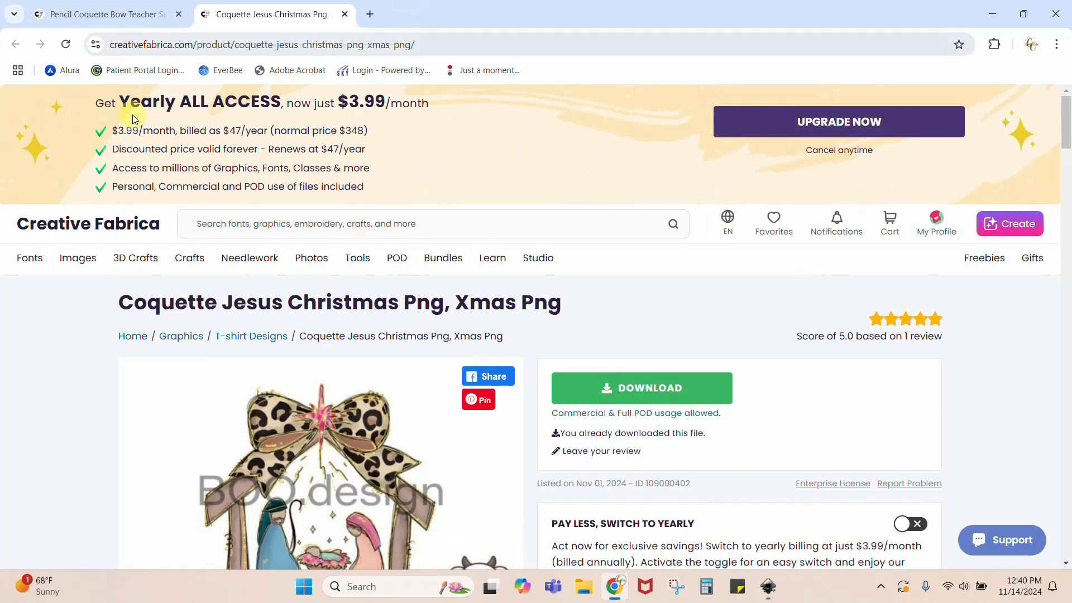
- Return to Inkscape, duplicate the pencil bow group with its text, and move the copy off the page, up and to the left
left_click(768, 586)
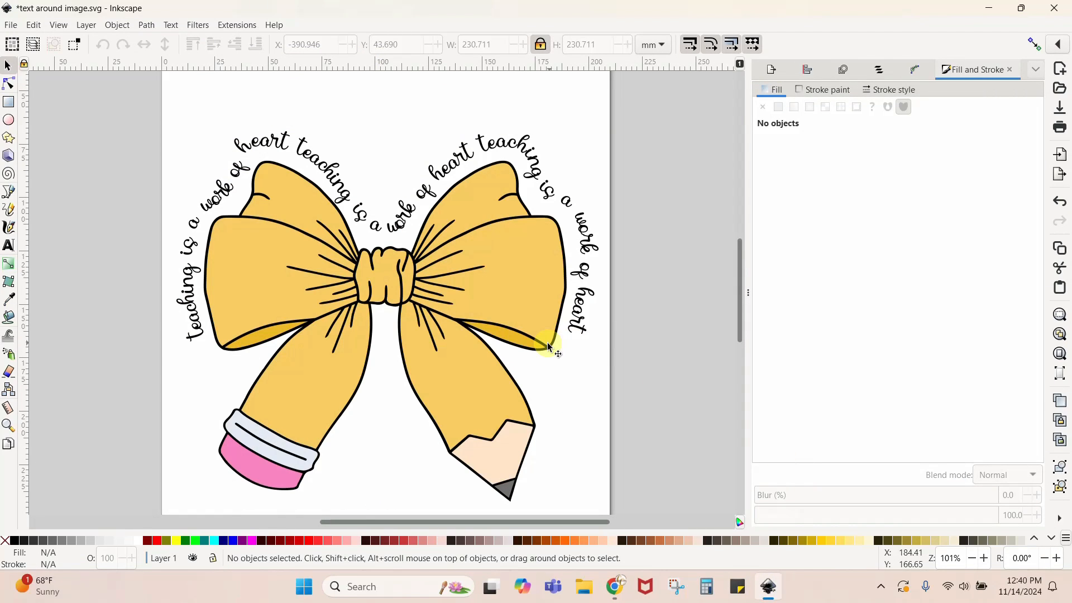
key("minus")
key("minus")
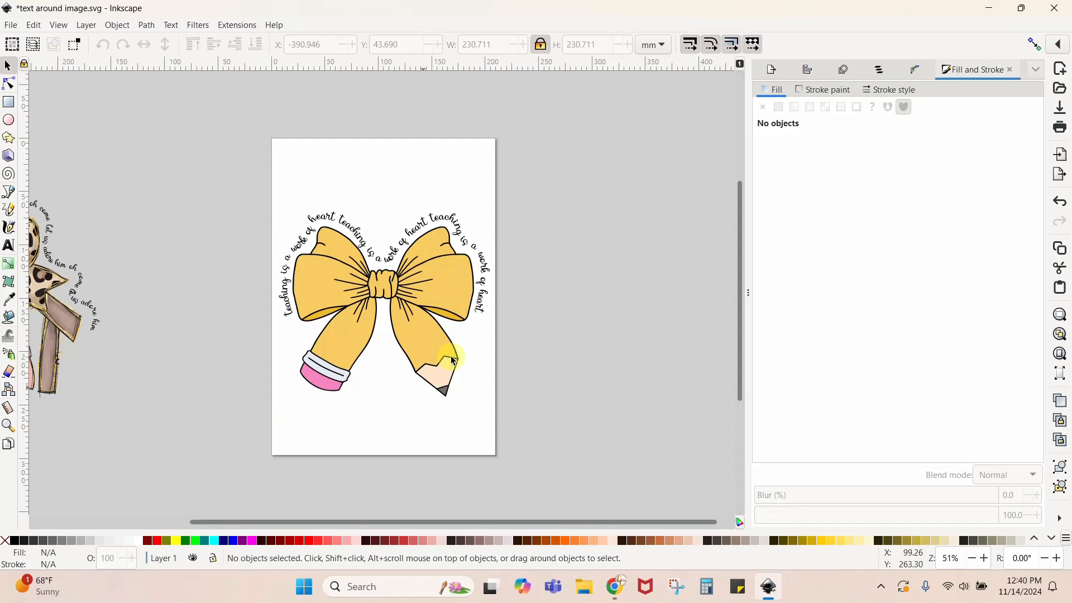
right_click(441, 293)
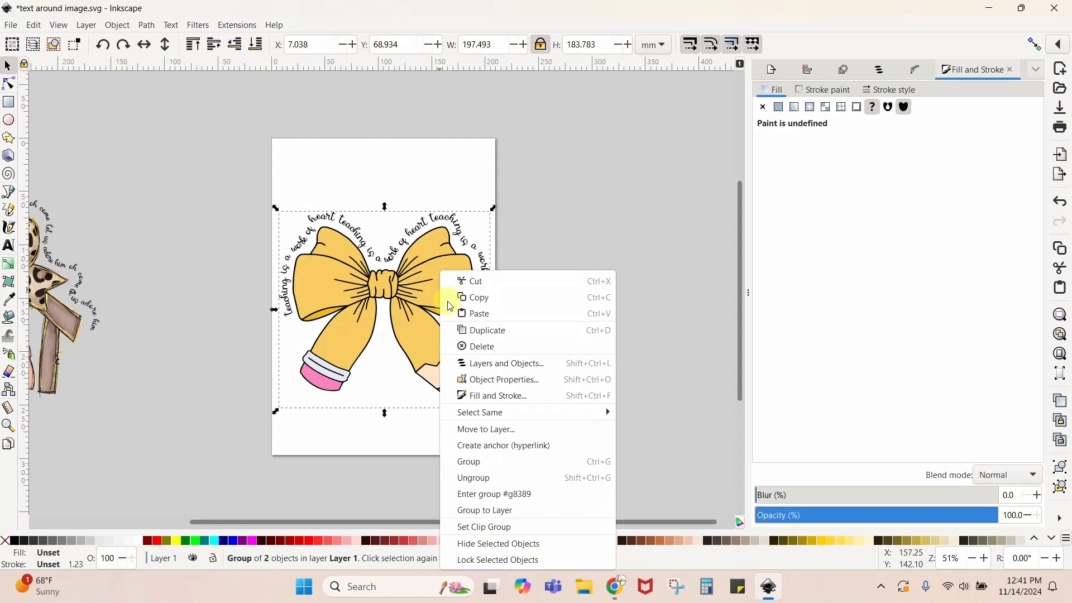
left_click(483, 333)
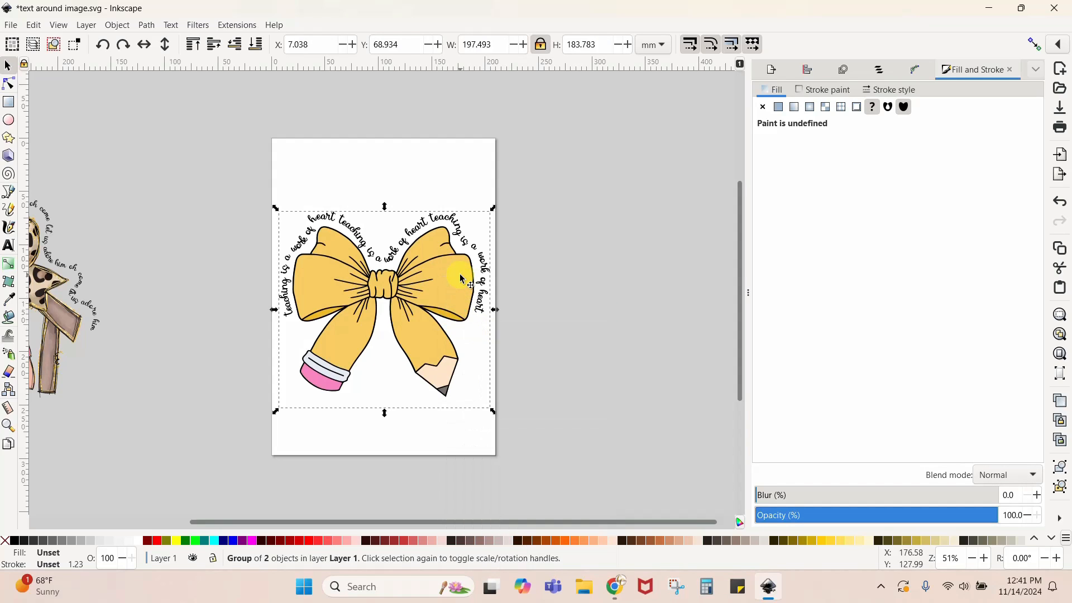
left_click_drag(441, 279, 161, 171)
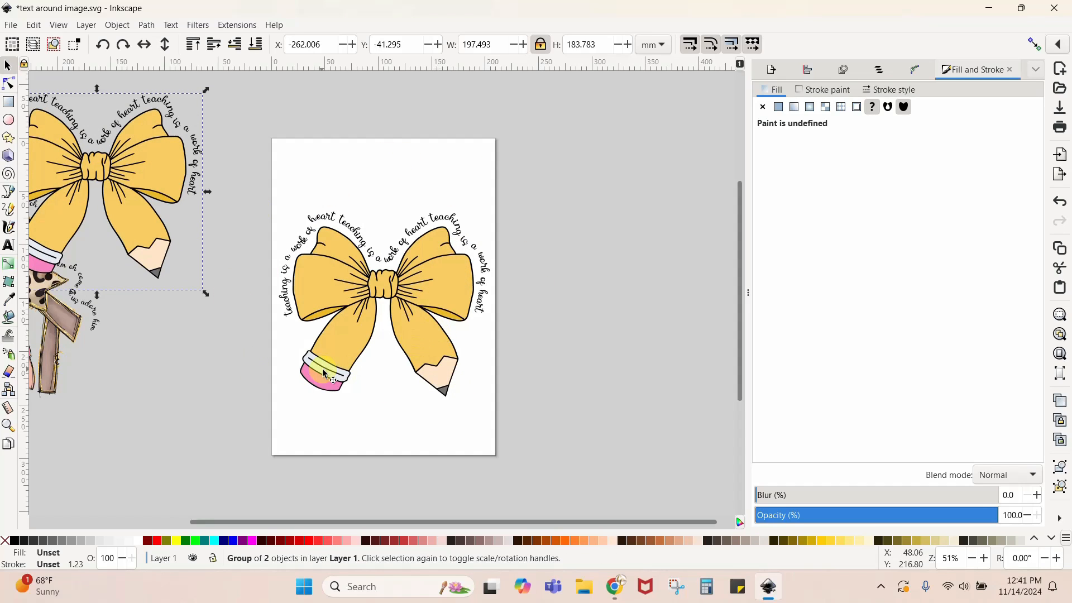
- Ungroup the pencil bow design on the page and delete its curved "teaching is a work of heart" text
right_click(437, 301)
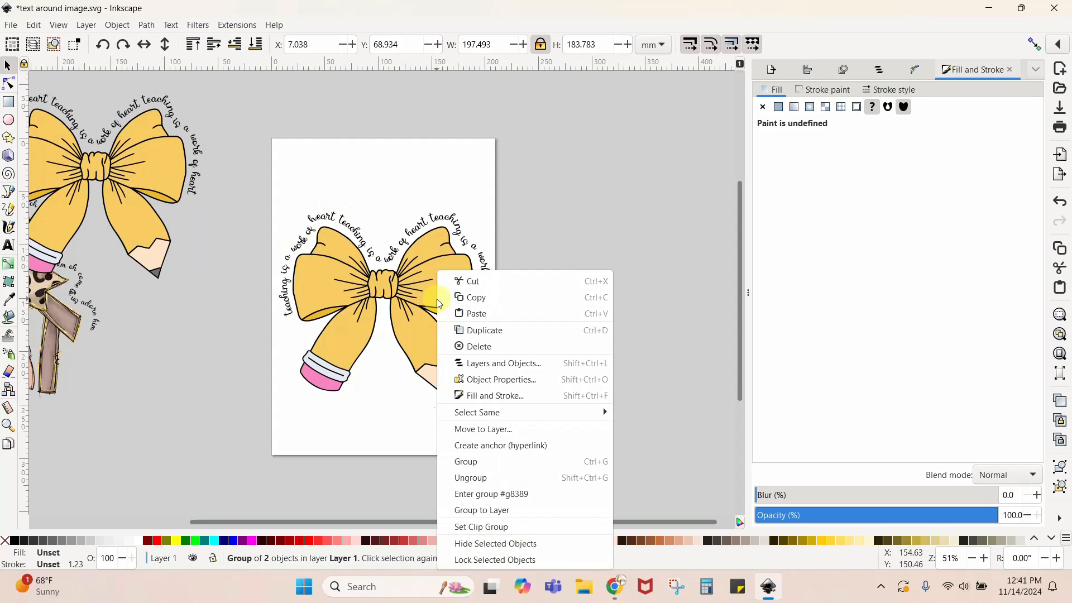
left_click(463, 477)
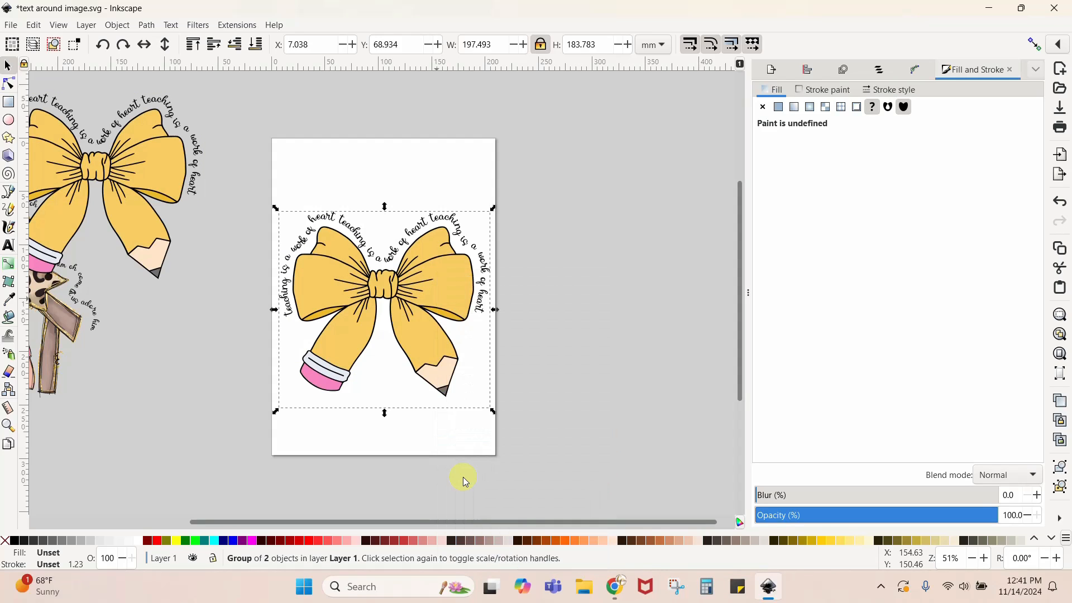
left_click(564, 418)
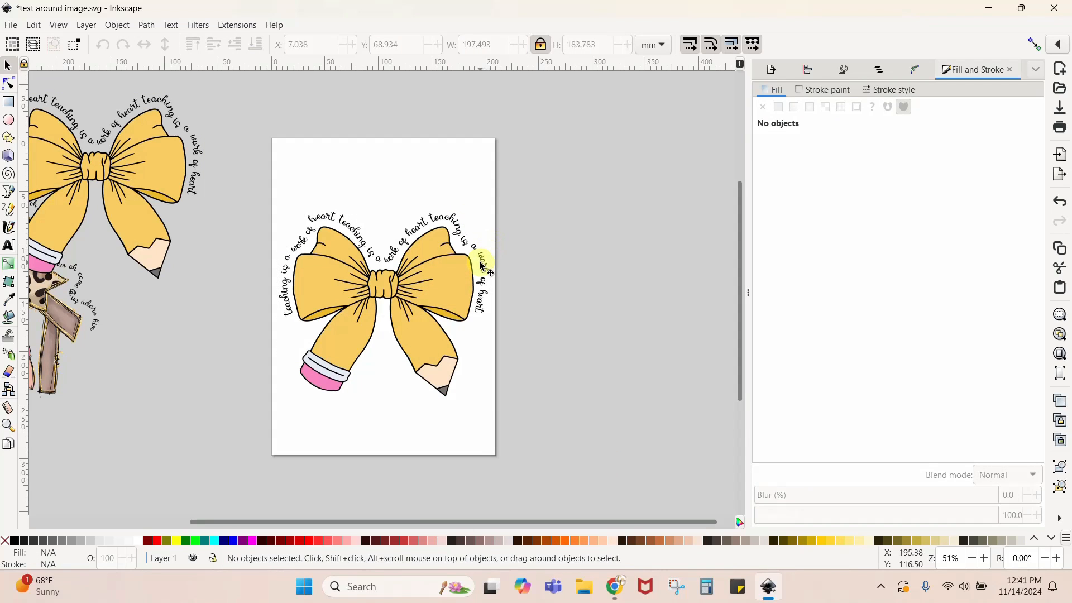
left_click_drag(487, 265, 706, 174)
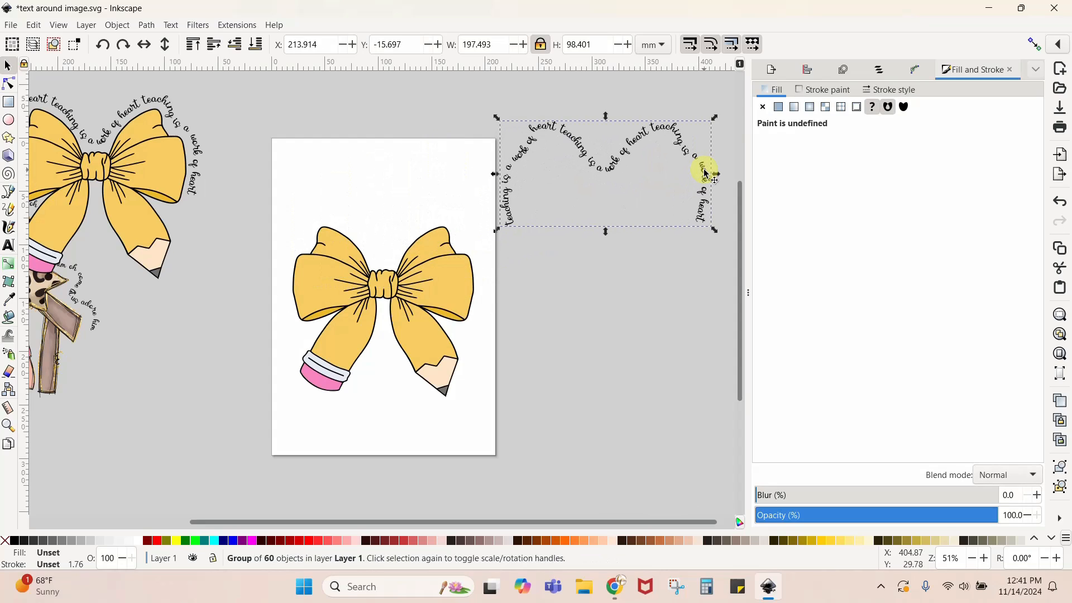
key("Delete")
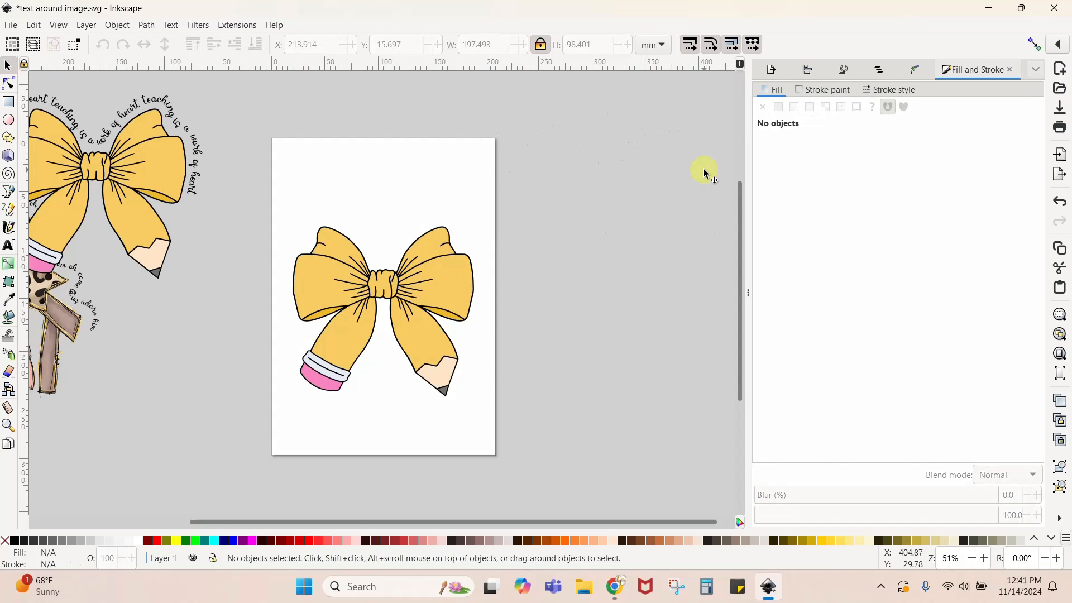
- Draw an open straight-segment Bezier path around the bow's sides and top, between its lower loop corners, about 189 mm wide and 105 mm high
key("plus")
key("plus")
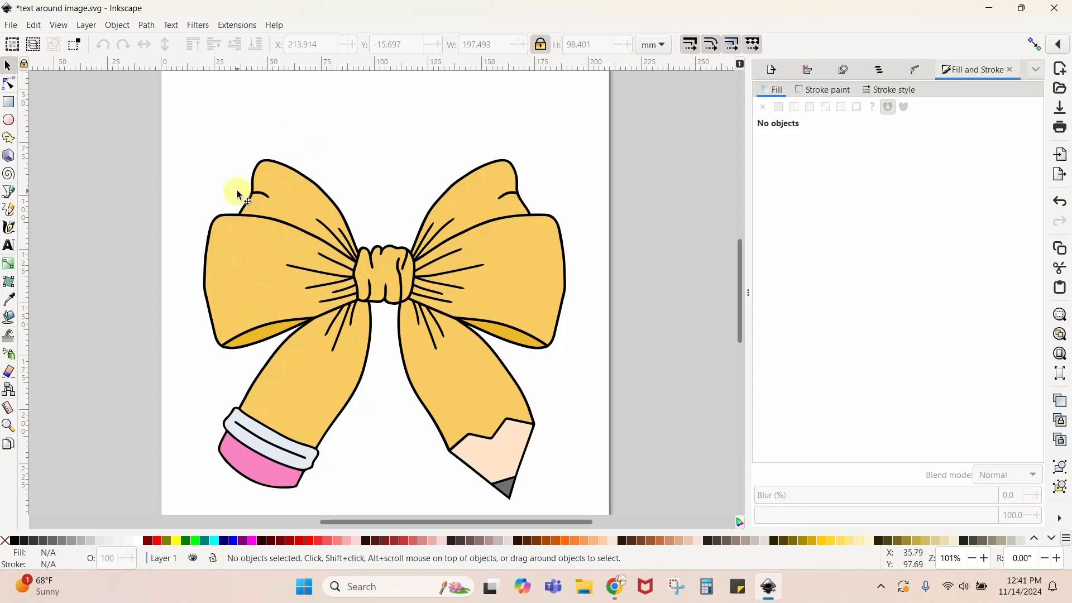
left_click(11, 194)
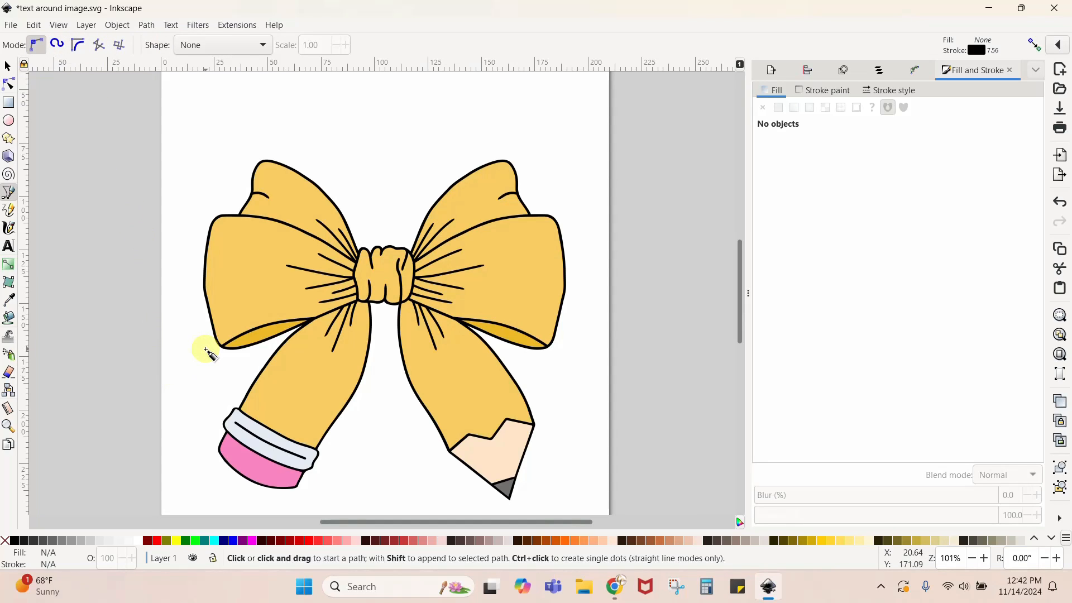
left_click(205, 350)
left_click(183, 289)
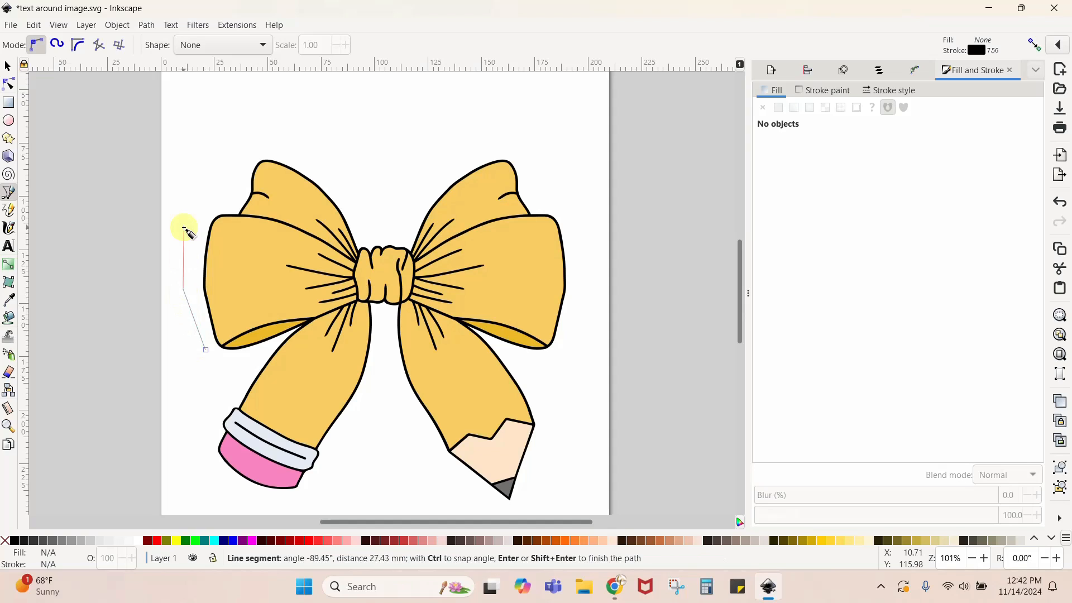
left_click(188, 212)
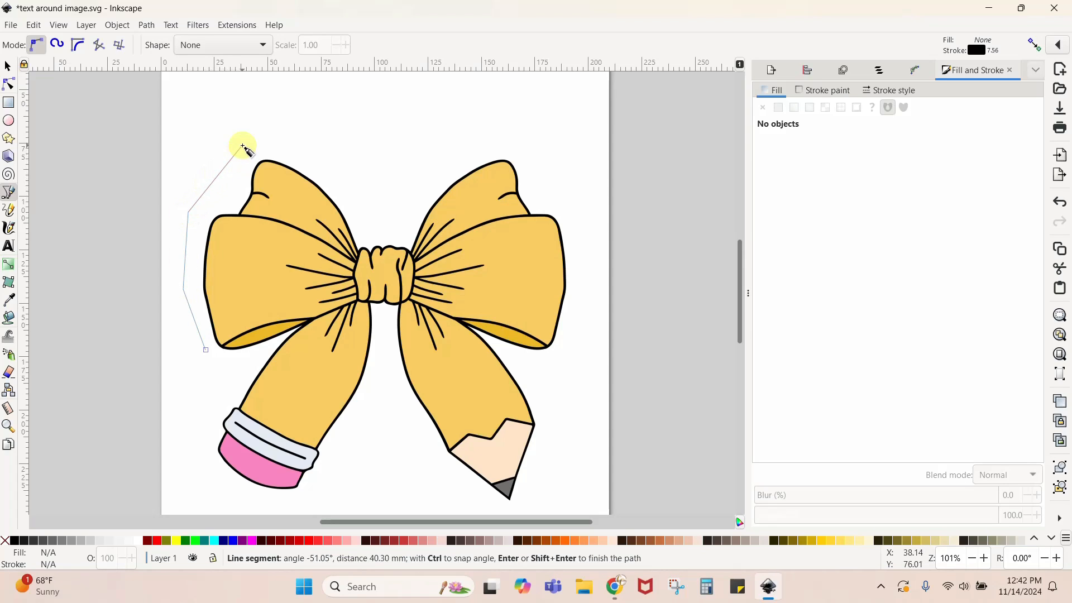
left_click(242, 145)
left_click(266, 137)
left_click(340, 167)
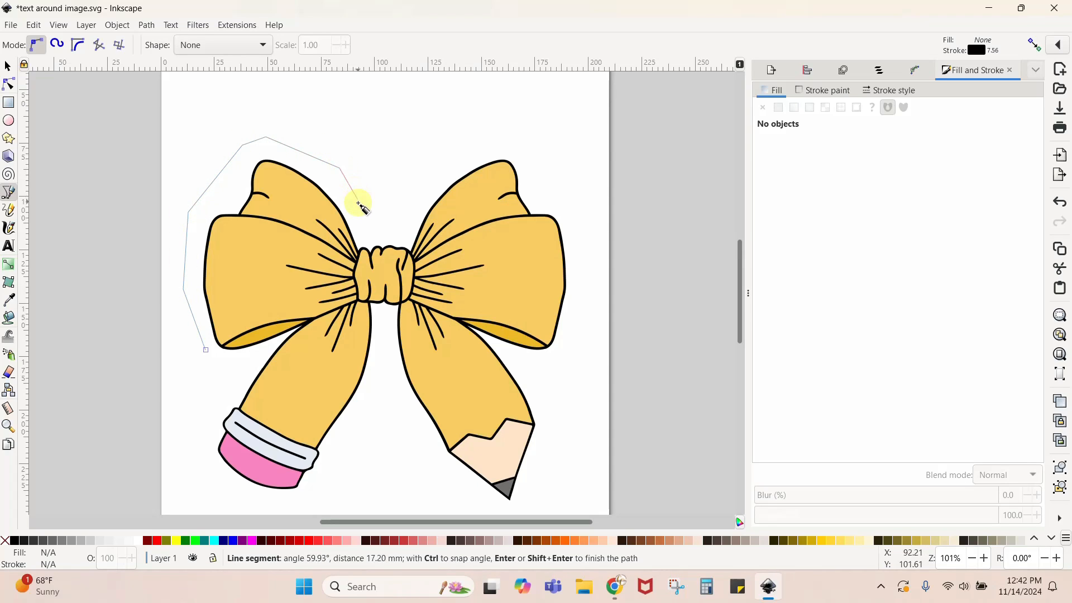
left_click(358, 214)
left_click(406, 216)
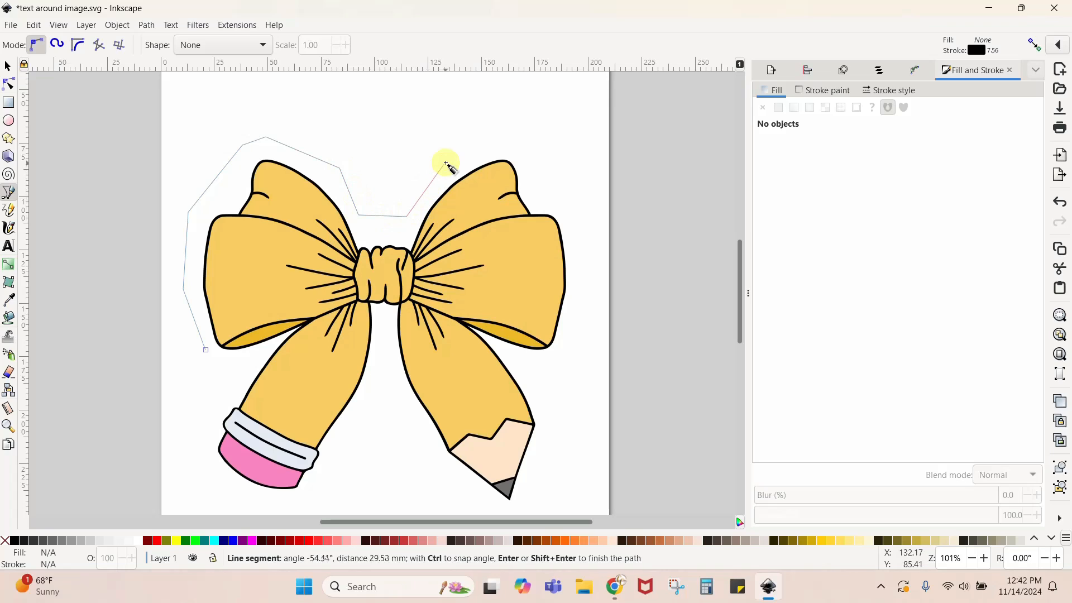
left_click(447, 160)
left_click(509, 136)
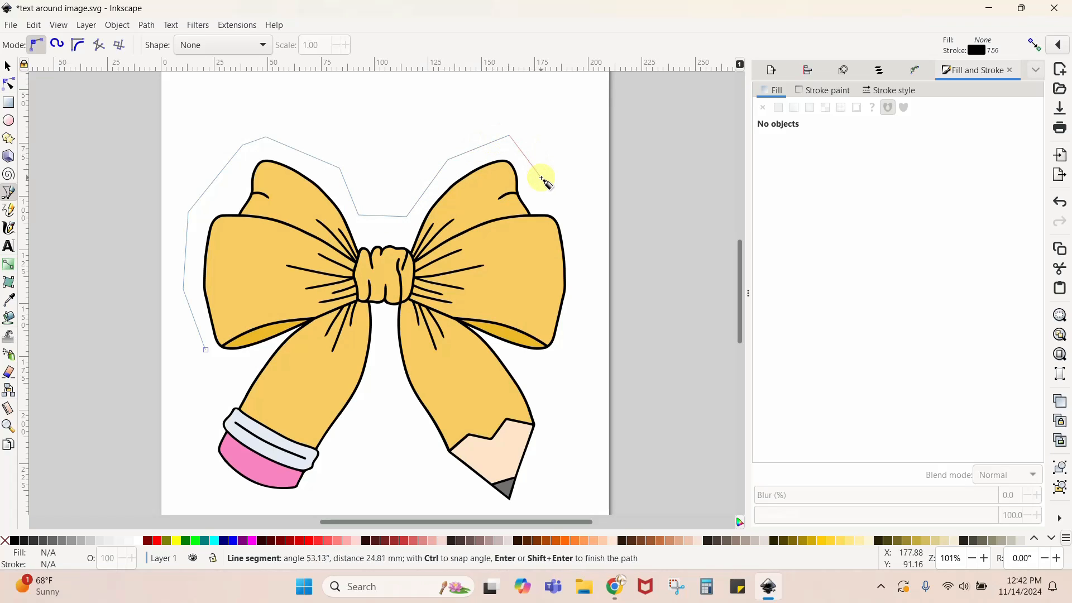
left_click(576, 221)
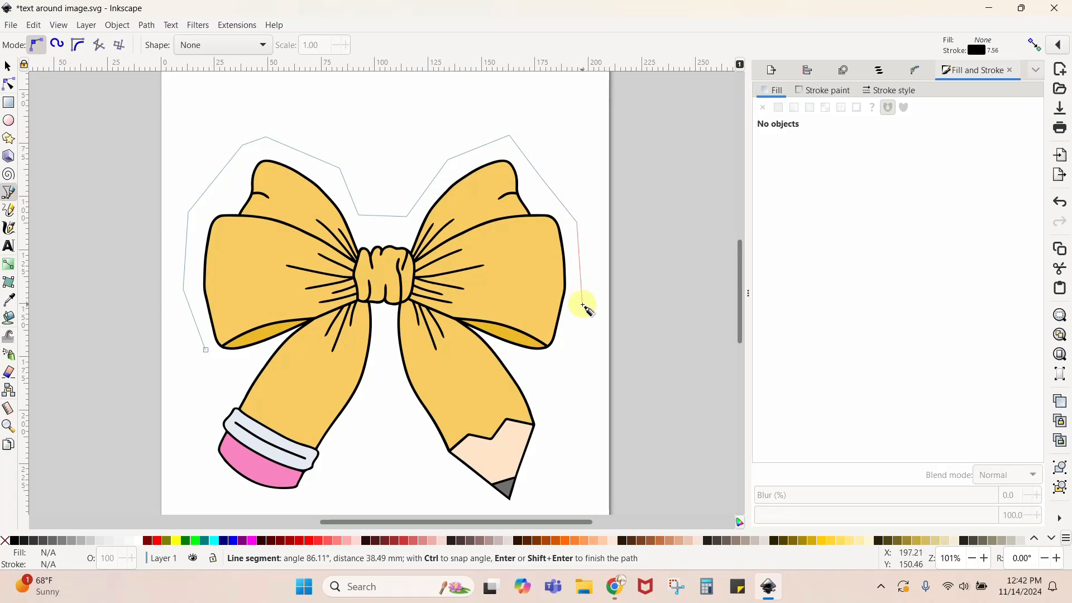
left_click(582, 305)
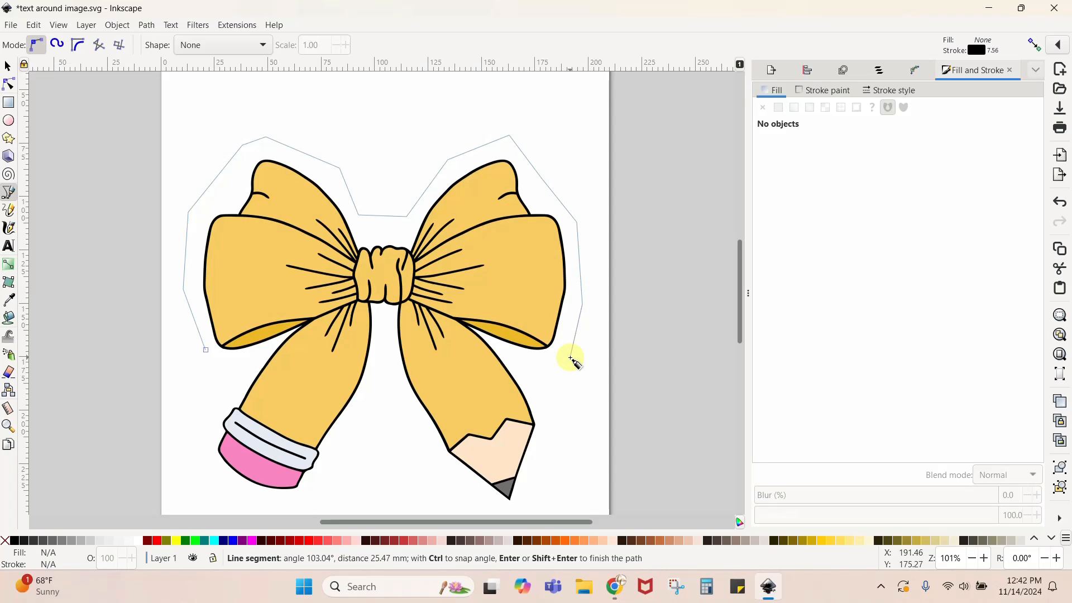
left_click(570, 357)
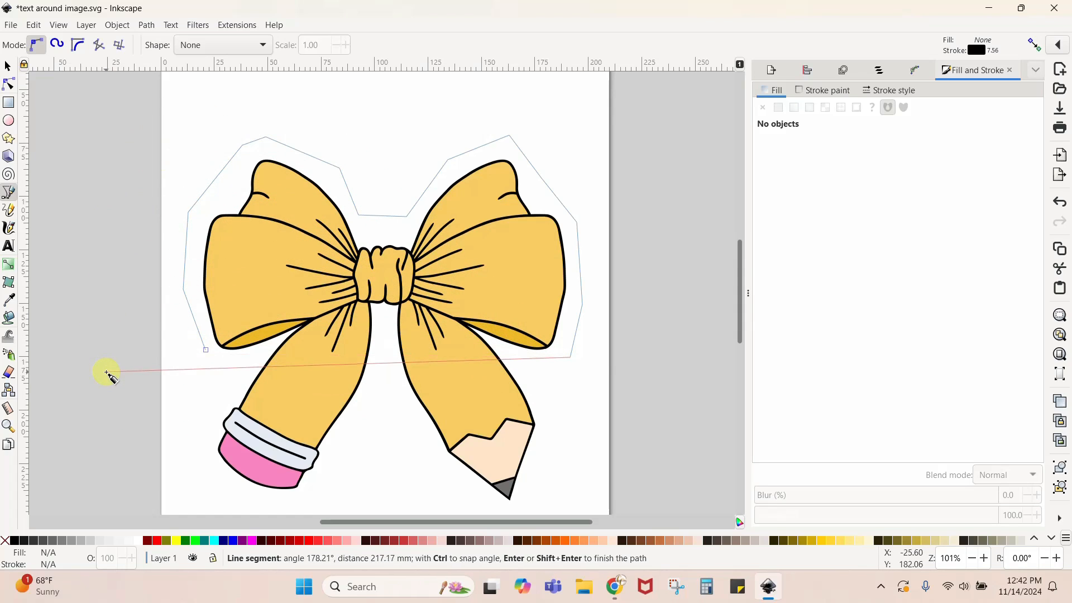
left_click(8, 68)
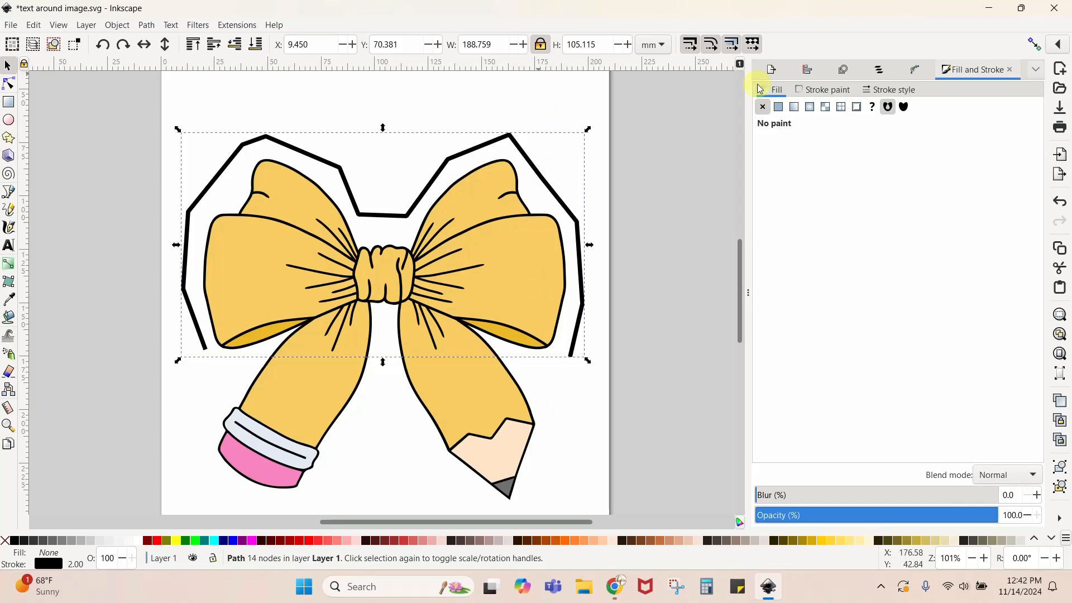
- Give the drawn path a flat black fill, and set its fill back to no paint
left_click(778, 107)
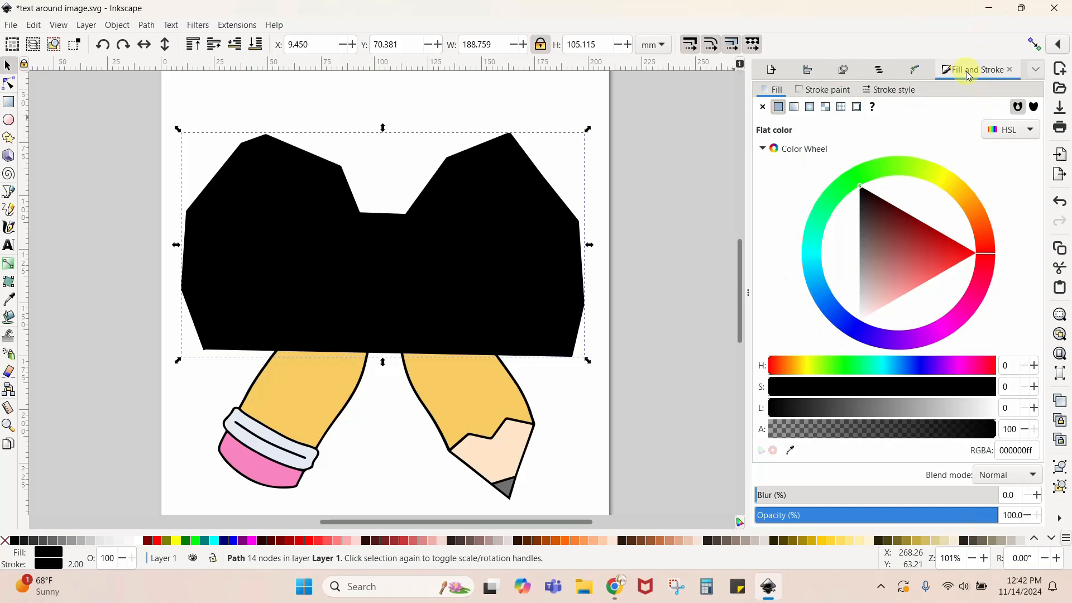
left_click(1034, 71)
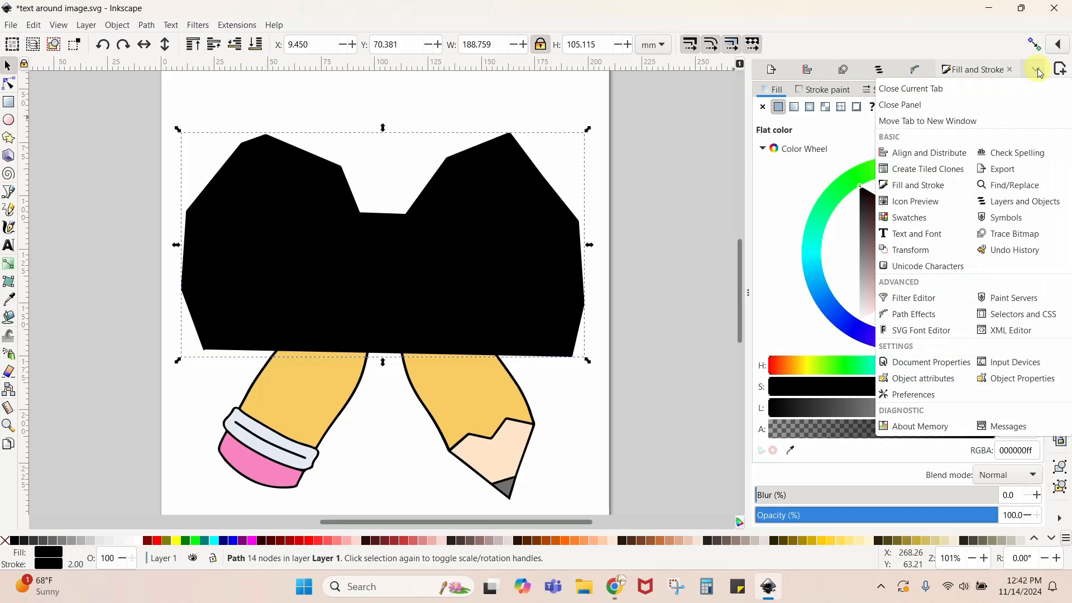
left_click(925, 187)
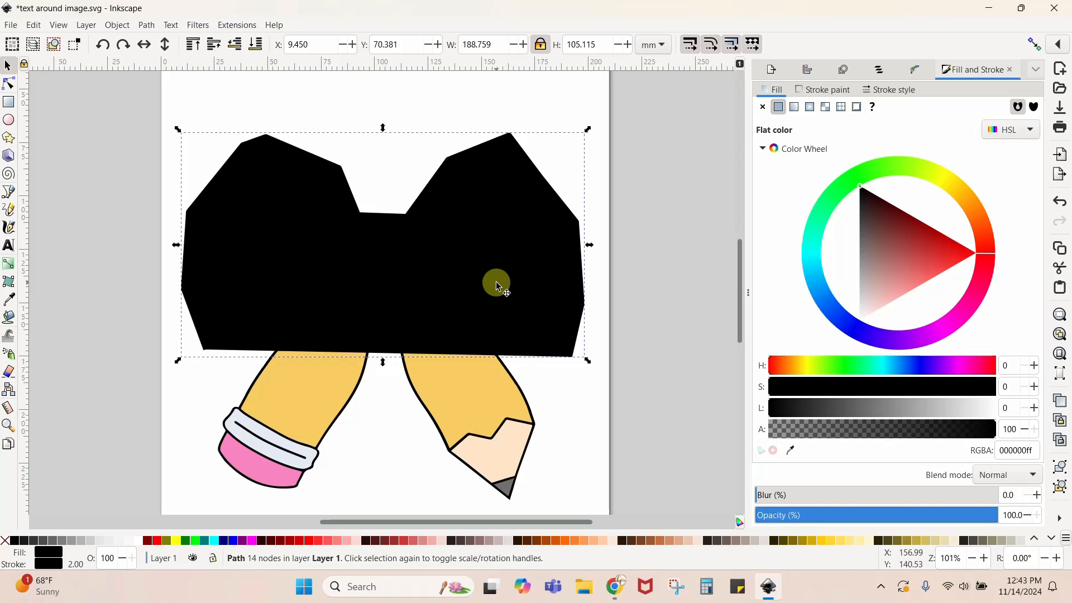
left_click(775, 92)
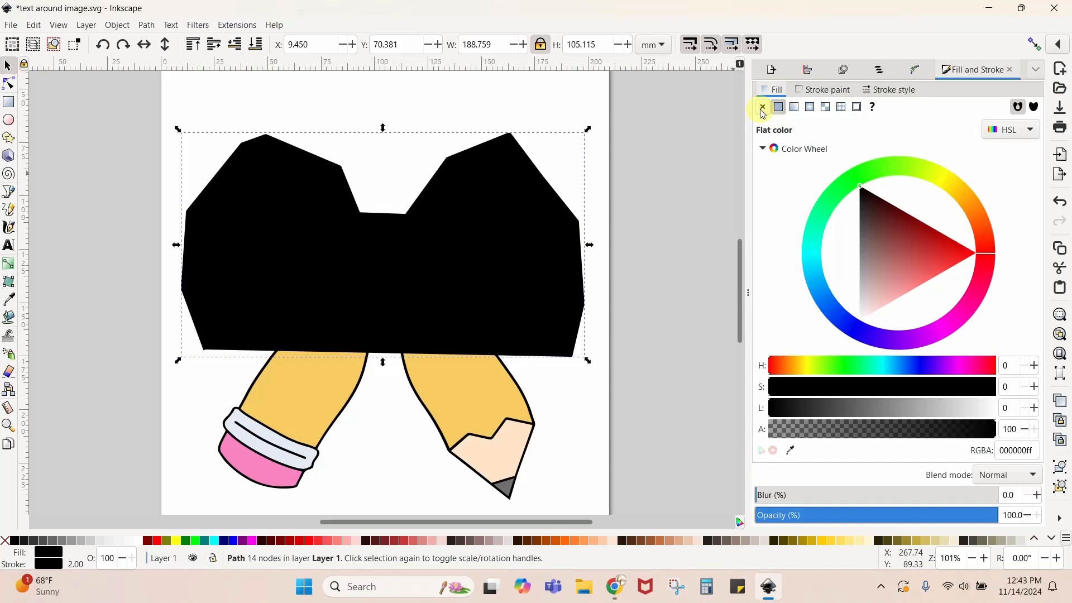
left_click(762, 108)
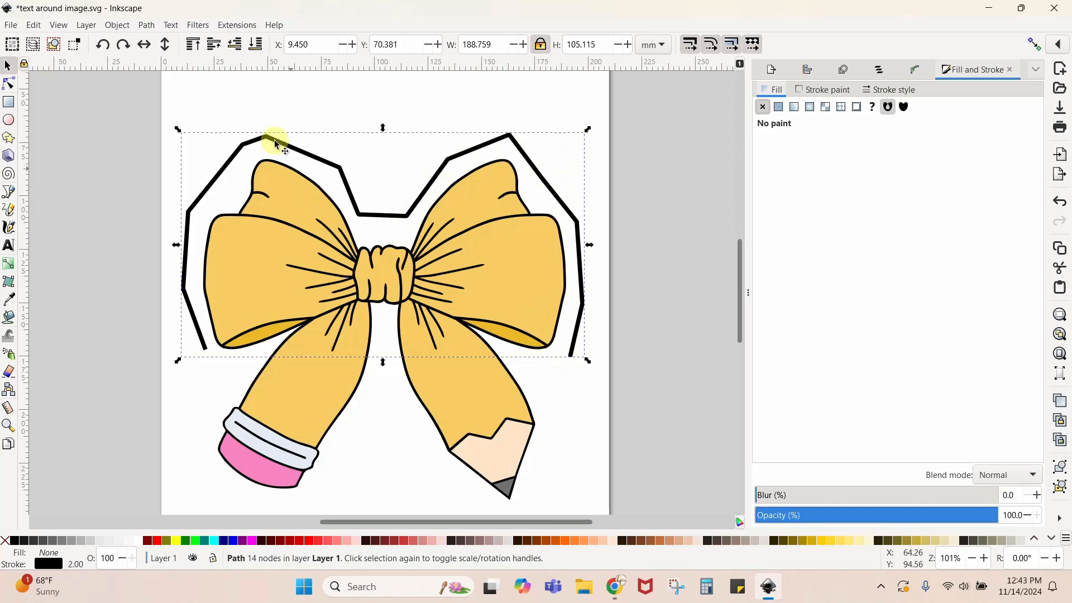
- Set the drawn path's stroke width to 0.200 mm
left_click(835, 90)
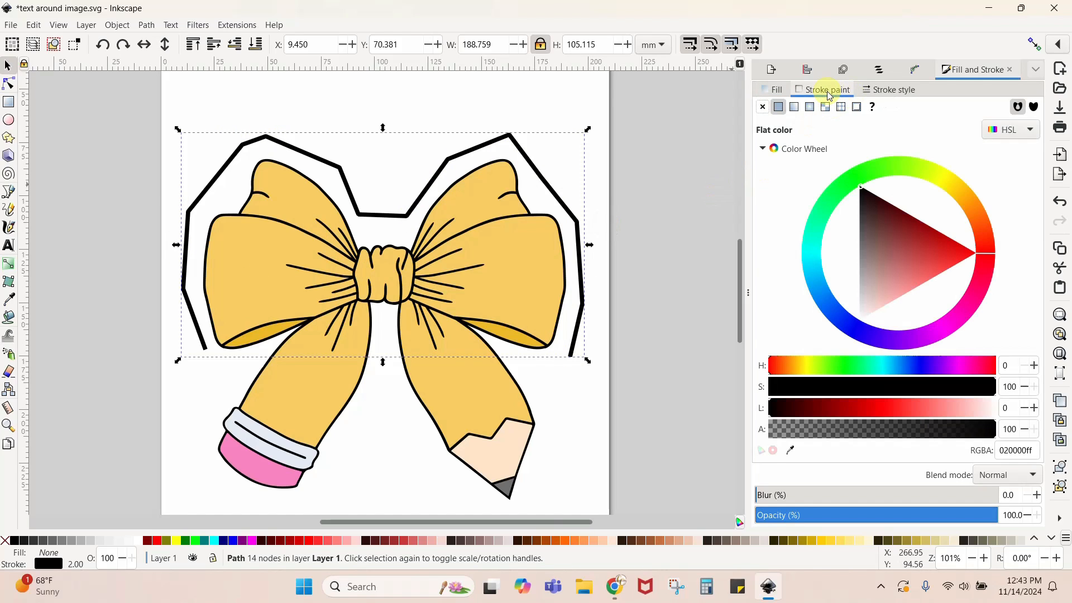
left_click(868, 90)
scroll(835, 115, "down", 8)
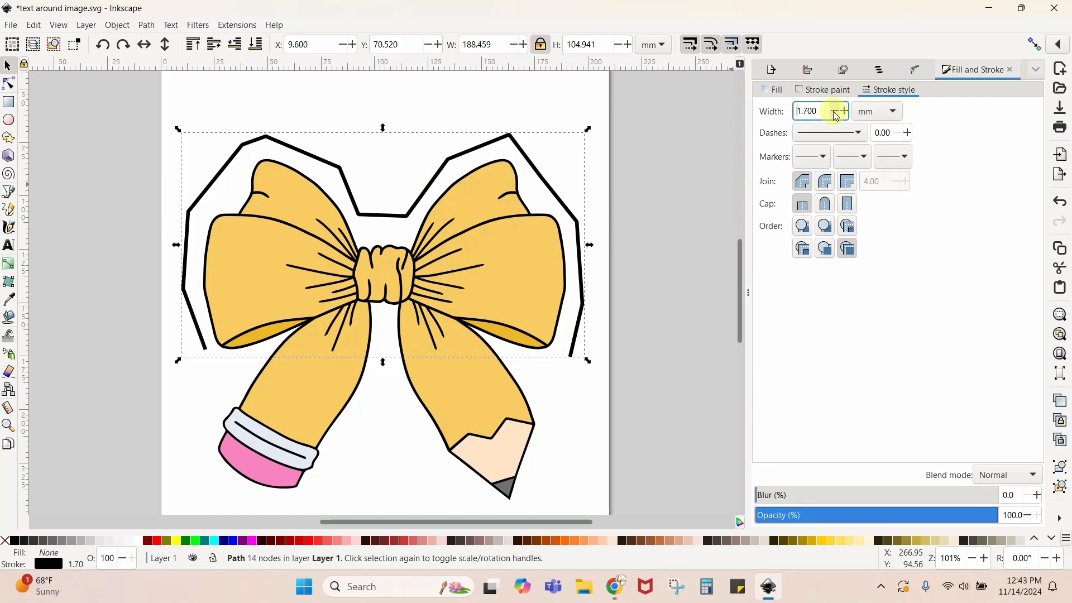
scroll(835, 116, "down", 10)
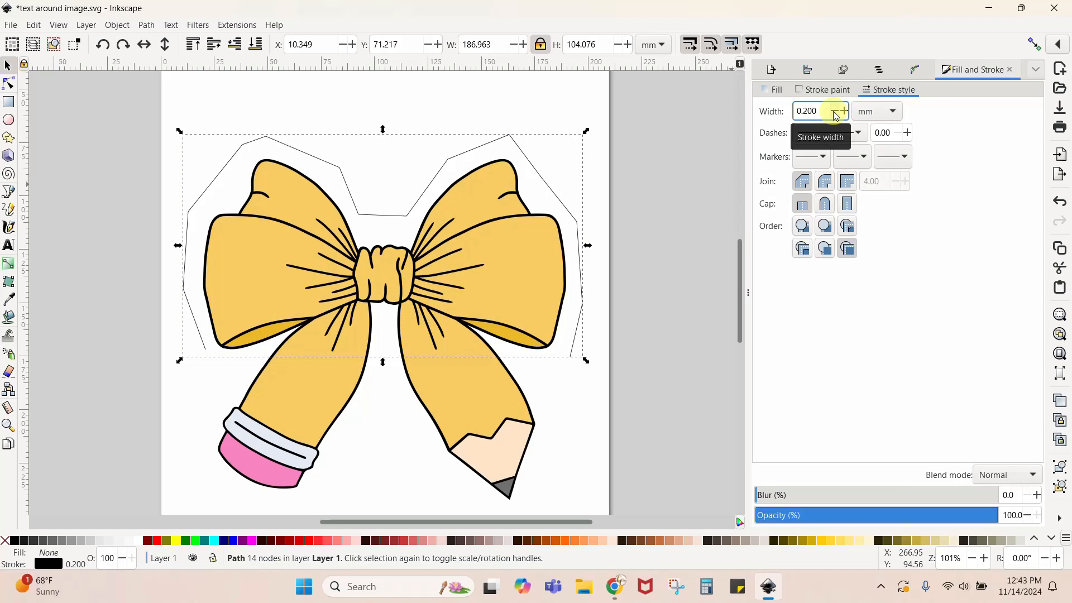
scroll(834, 113, "down", 2)
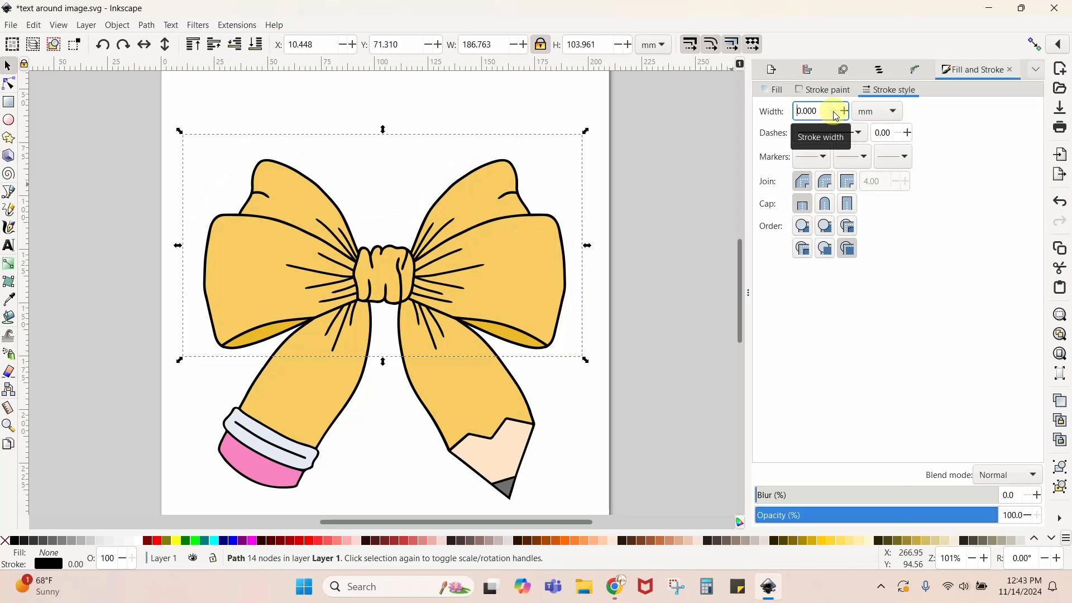
scroll(840, 113, "up", 2)
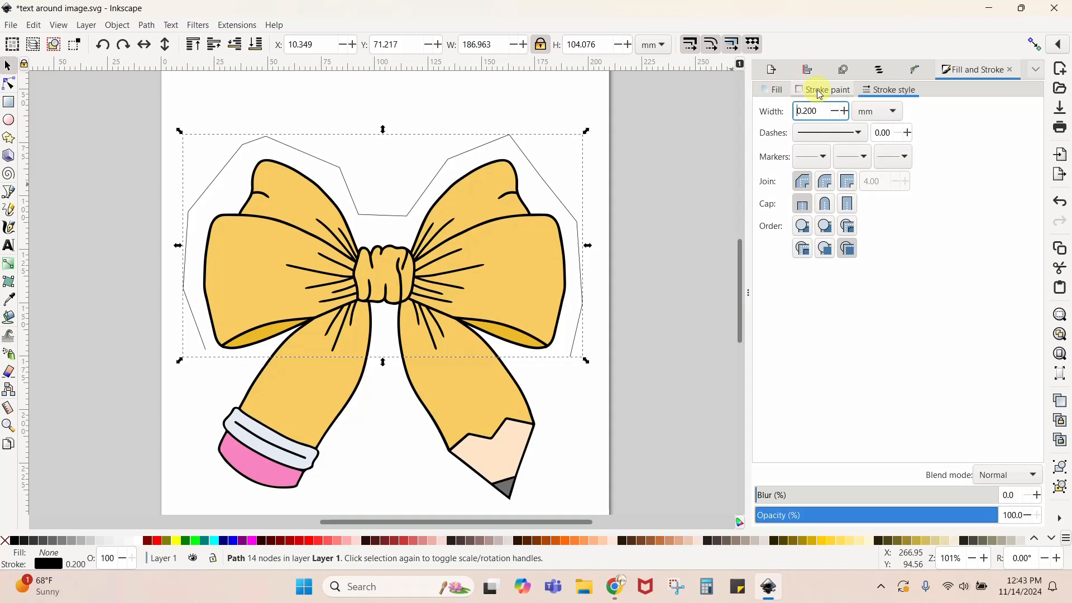
- Switch the path to a flat black fill without stroke paint, and restore it to no fill with a flat black stroke
left_click(776, 90)
left_click(779, 108)
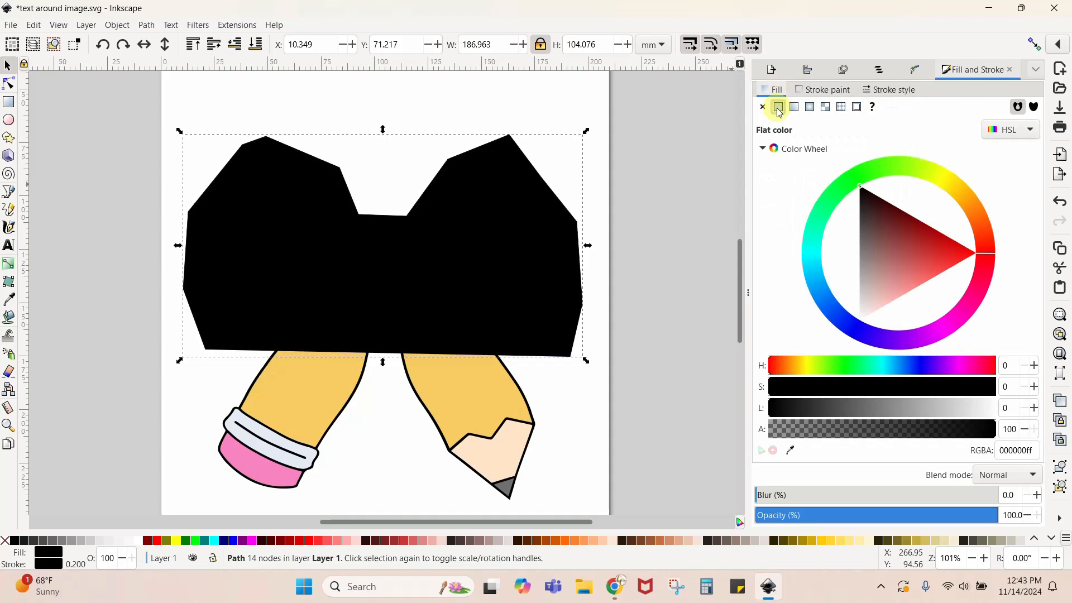
left_click(813, 92)
left_click(762, 107)
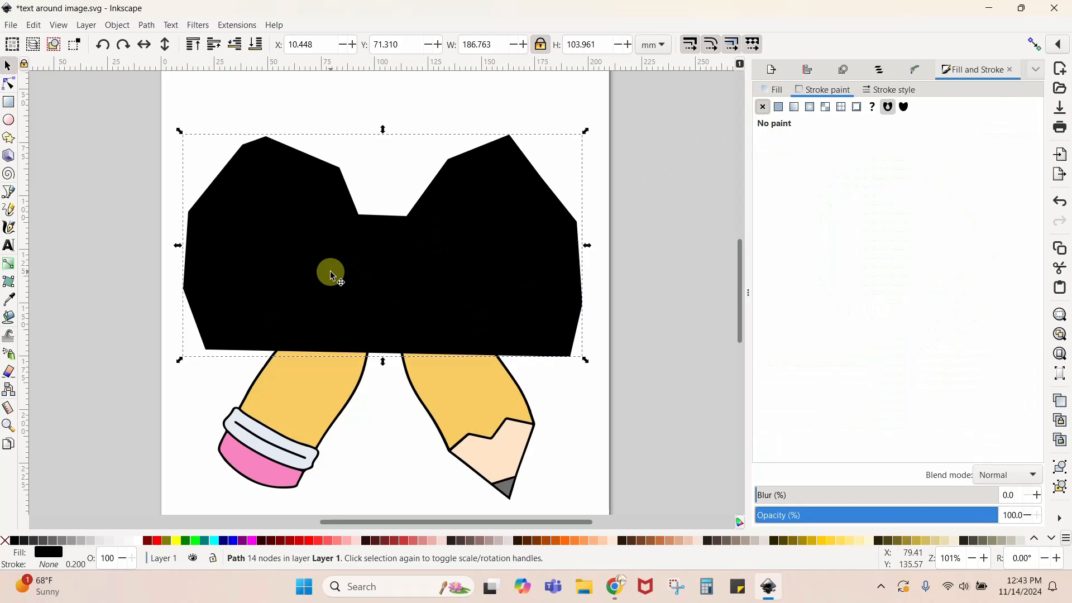
left_click(776, 88)
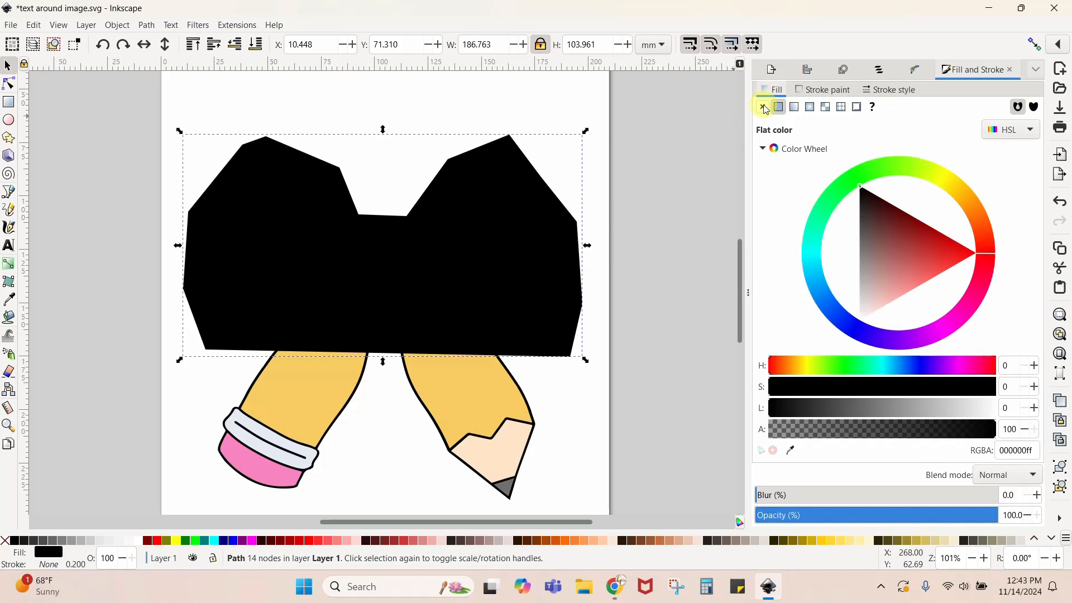
left_click(763, 106)
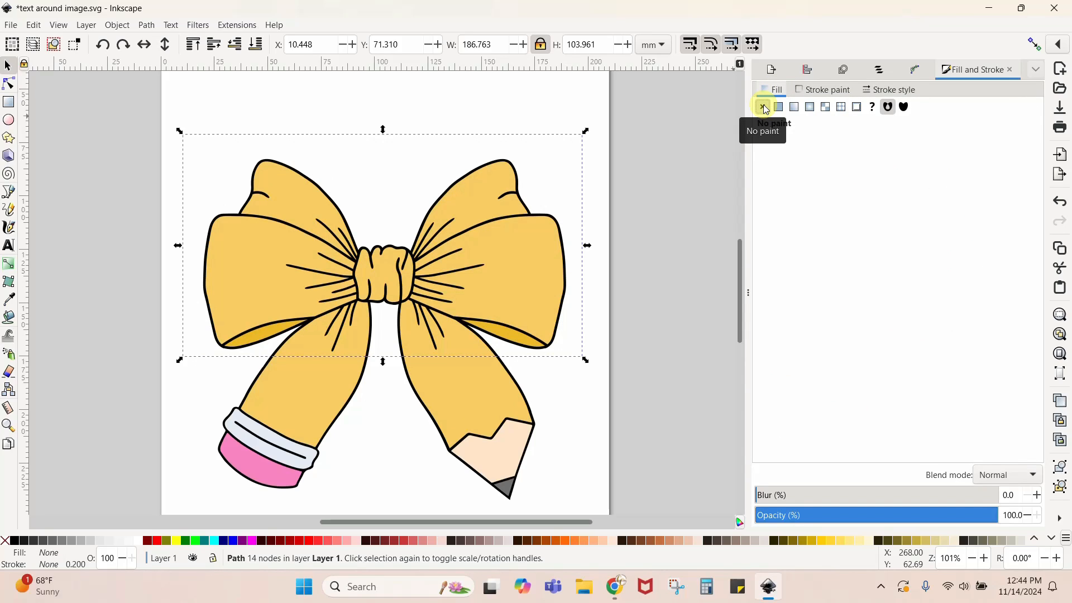
left_click(825, 96)
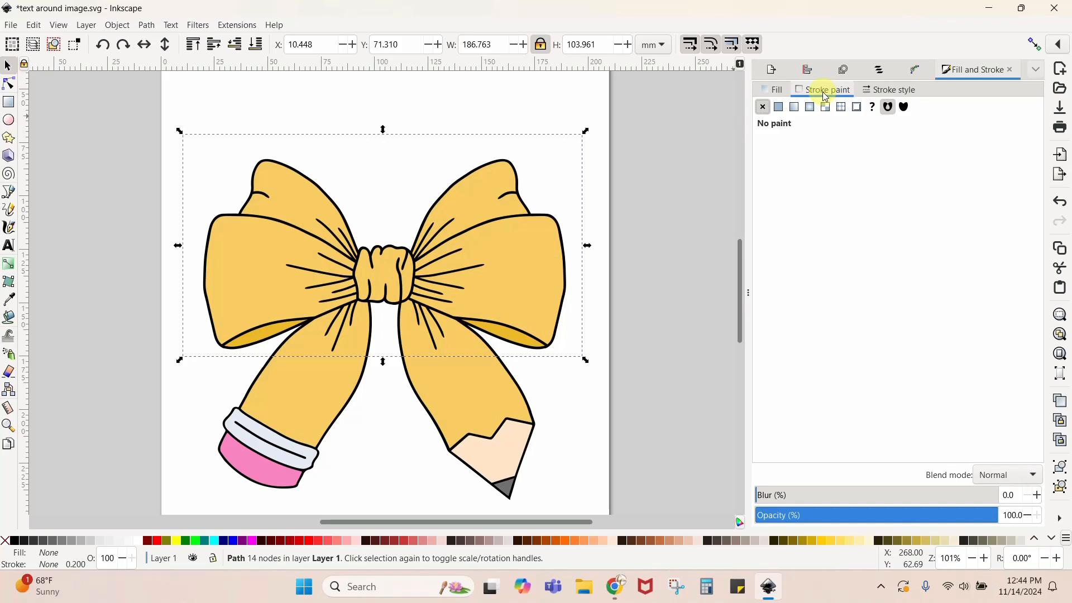
left_click(779, 108)
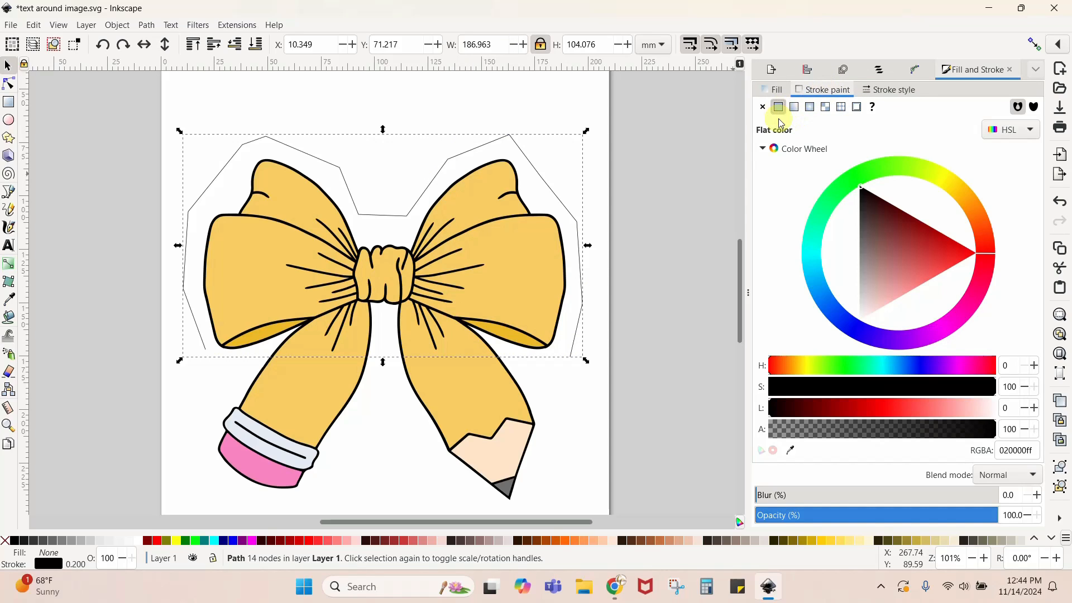
left_click(773, 90)
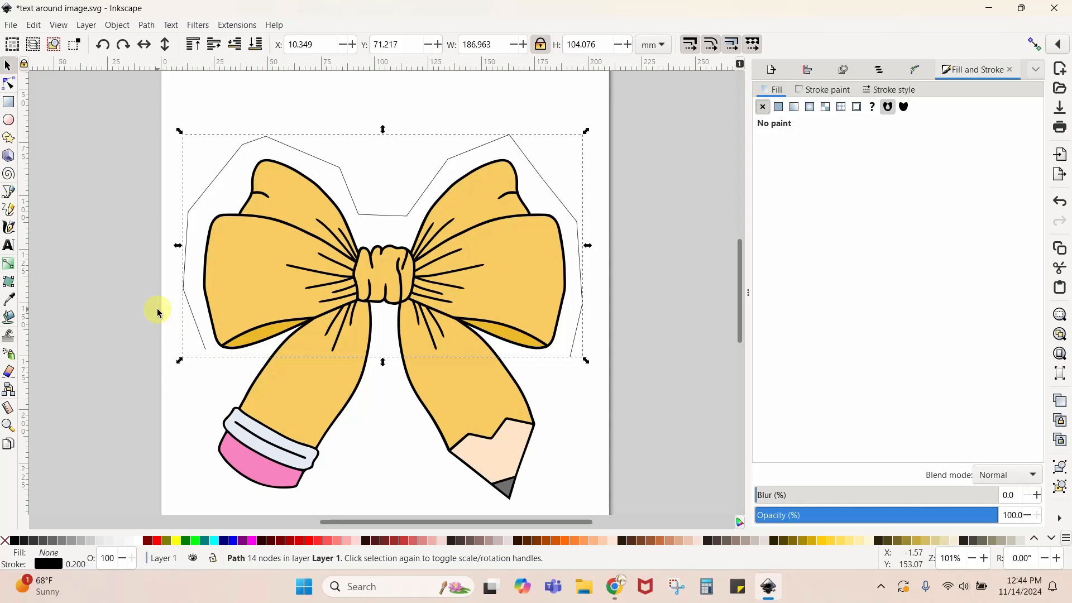
- Make all 14 nodes of the path around the bow smooth, and deselect the path
left_click(10, 85)
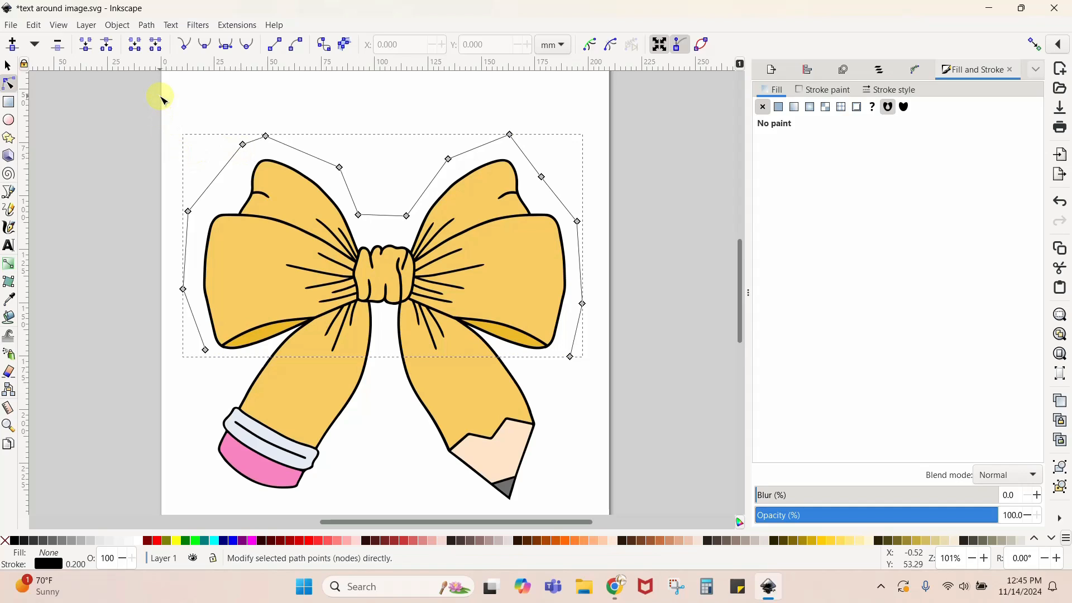
left_click_drag(160, 95, 607, 368)
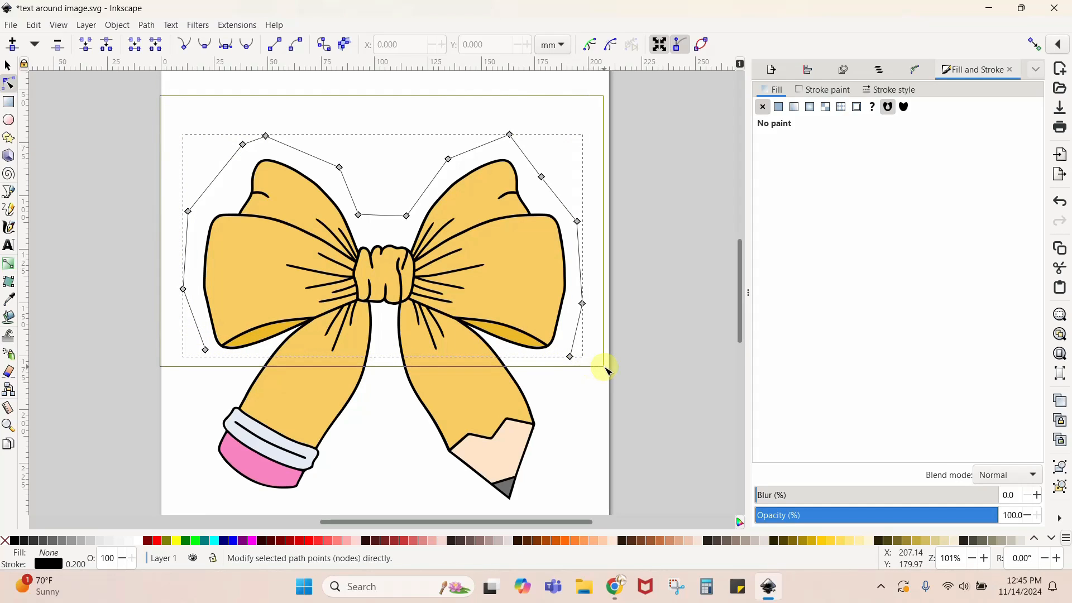
left_click_drag(607, 368, 605, 364)
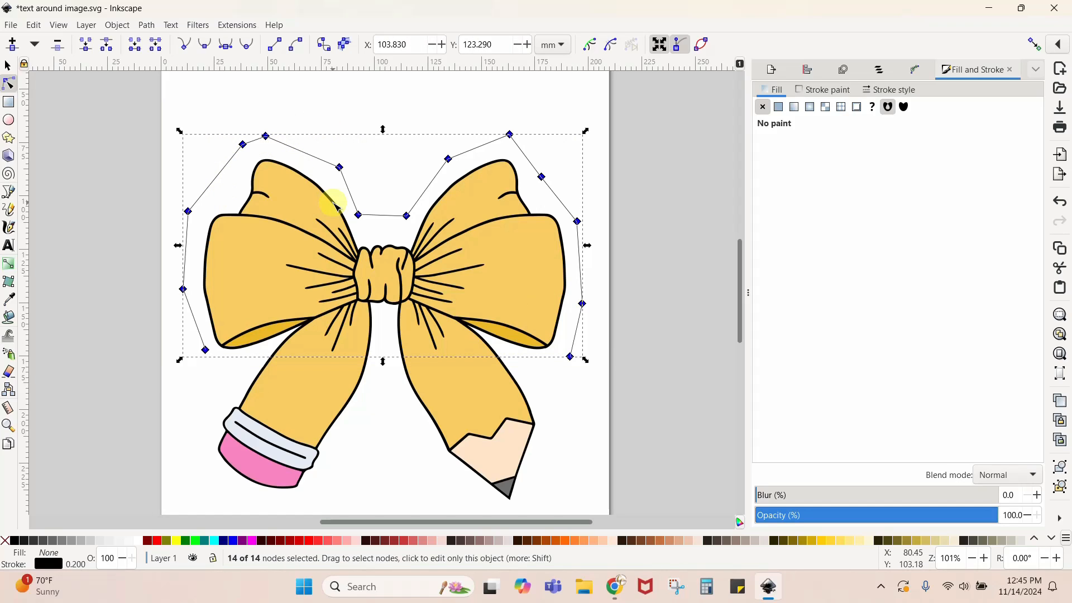
left_click(206, 52)
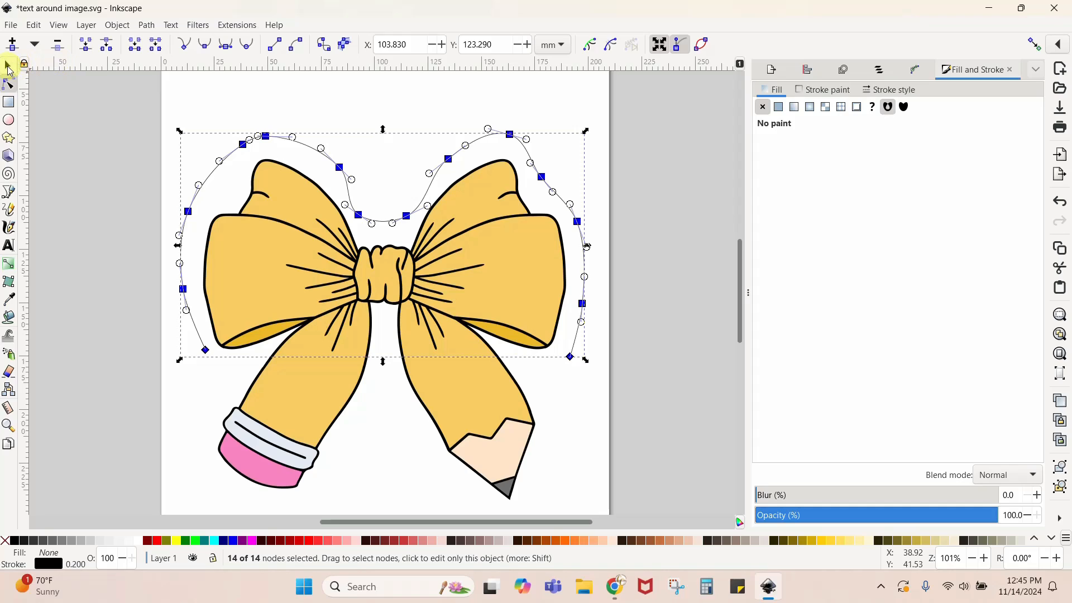
left_click(9, 68)
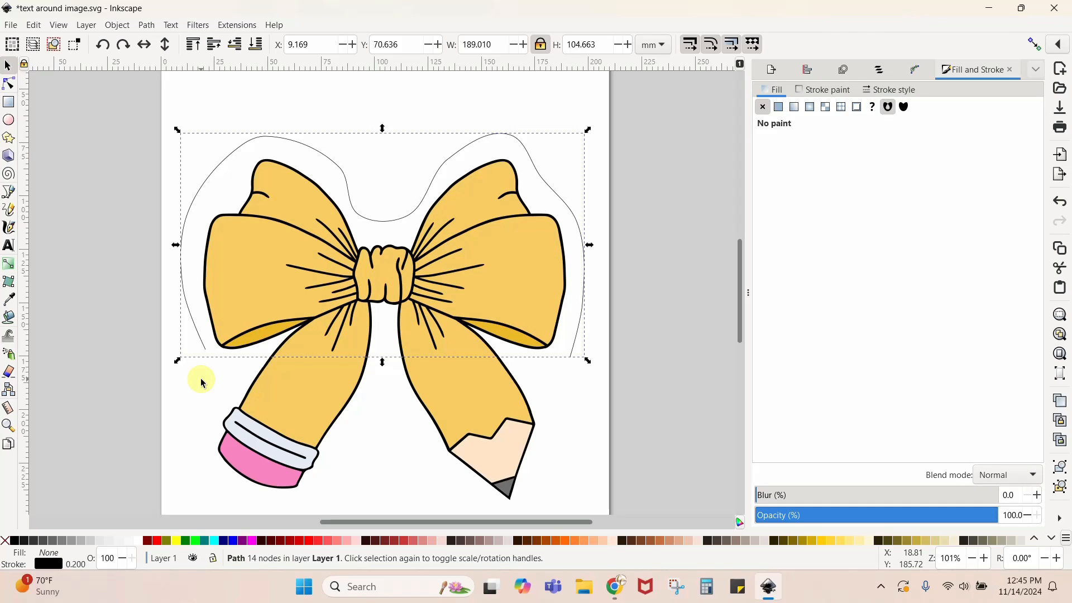
left_click(231, 117)
- Start a new text object with the letter "T" on the page above the bow's outline path
scroll(231, 117, "up", 5)
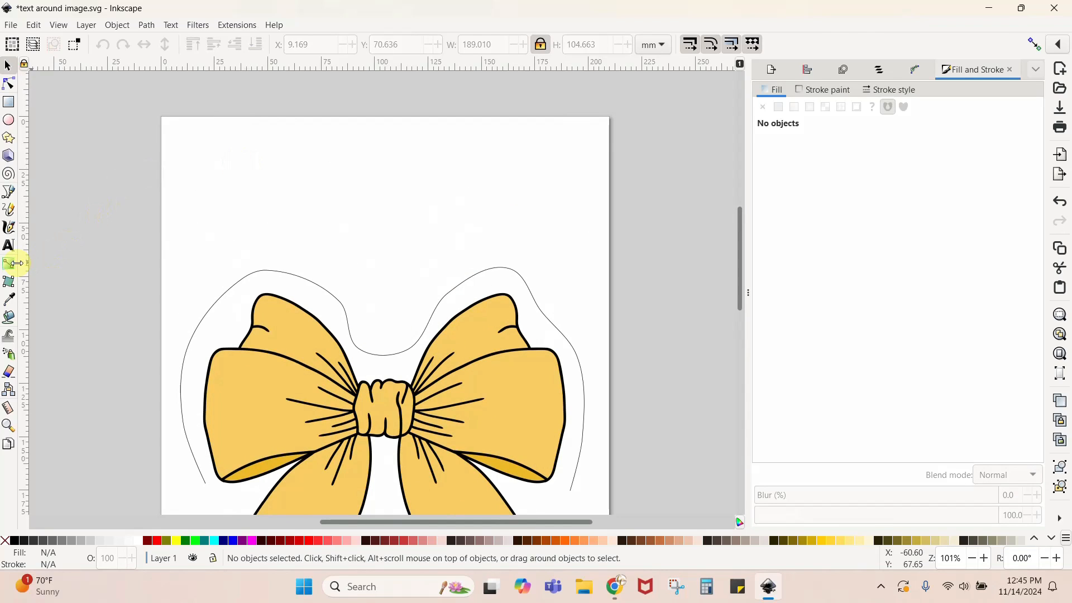
left_click(8, 246)
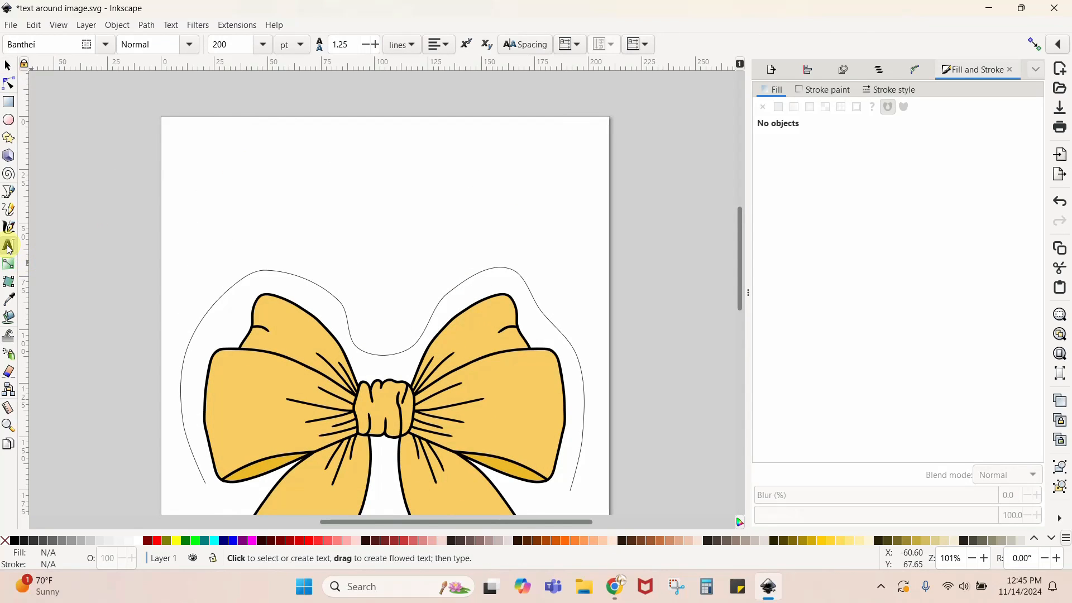
left_click(192, 194)
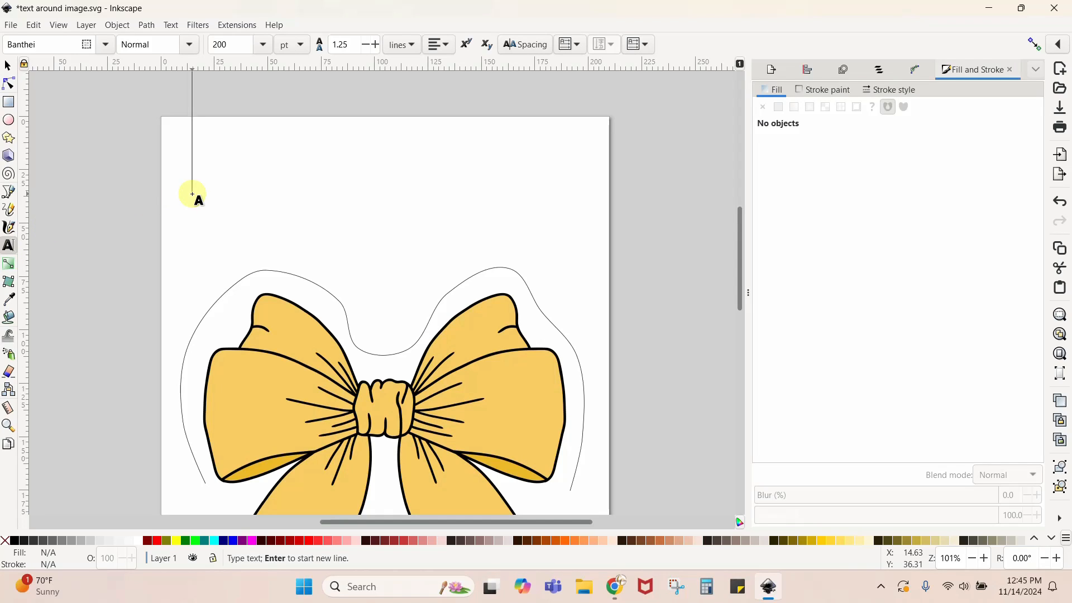
type("T")
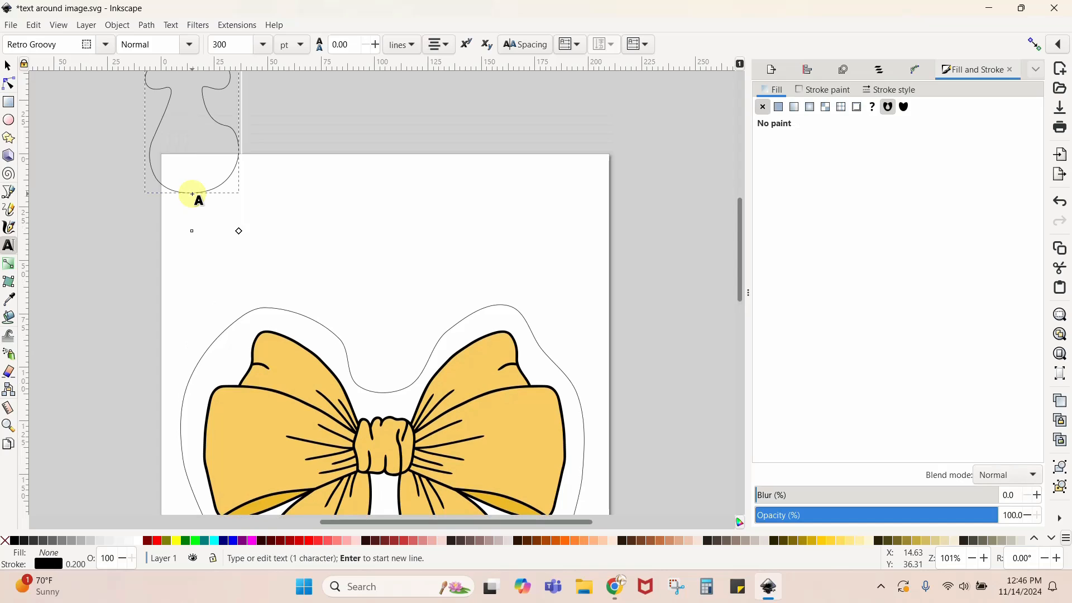
scroll(241, 210, "up", 6)
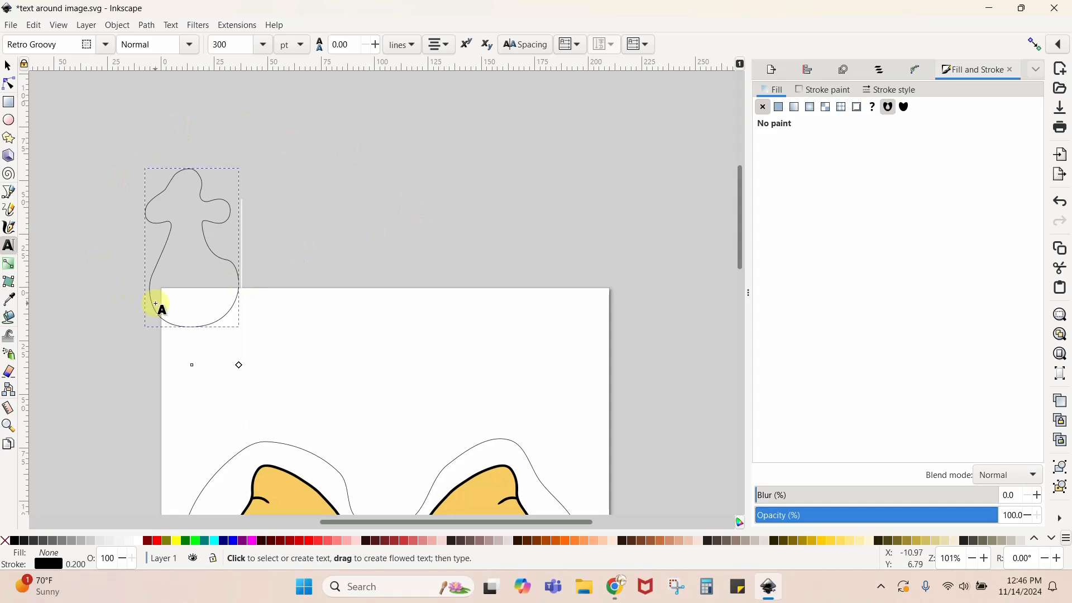
- Remove the text's stroke paint and give it a flat black fill
left_click(821, 90)
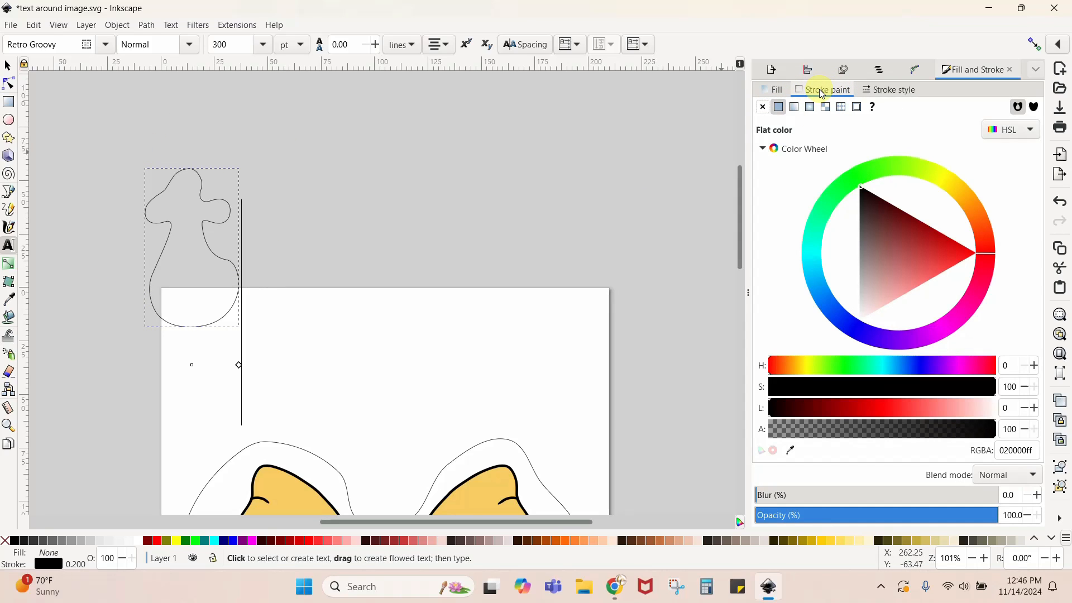
left_click(762, 107)
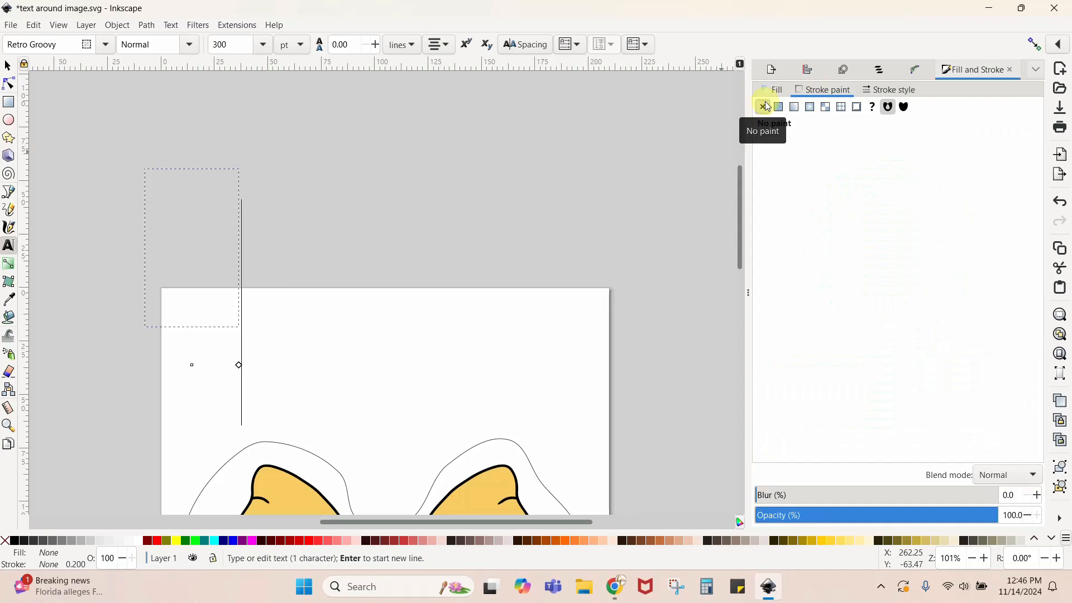
left_click(770, 91)
left_click(783, 111)
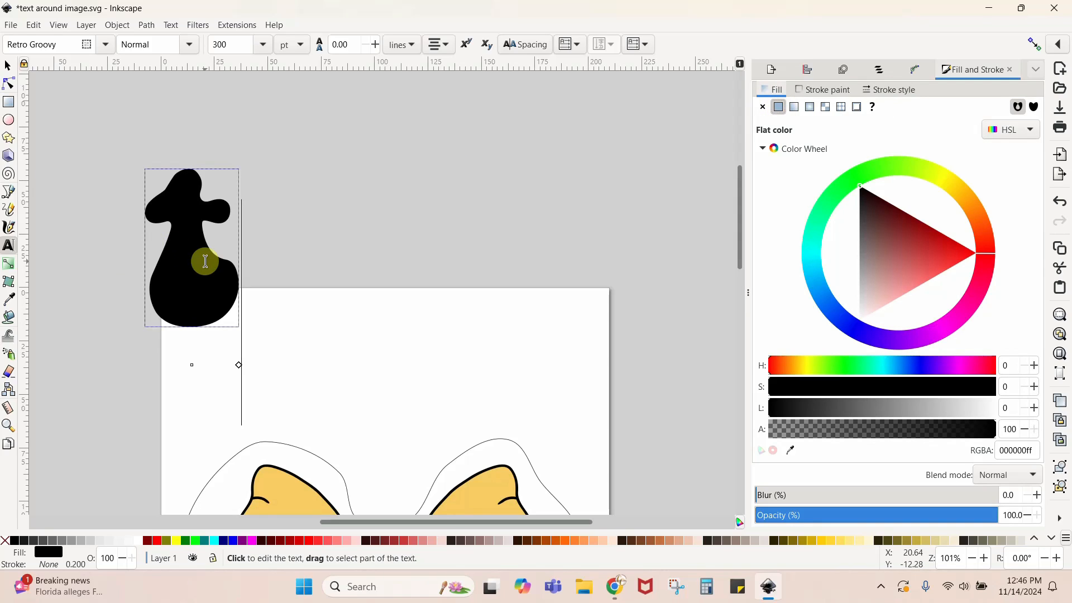
- Set the text's font size to 100 pt
double_click(234, 45)
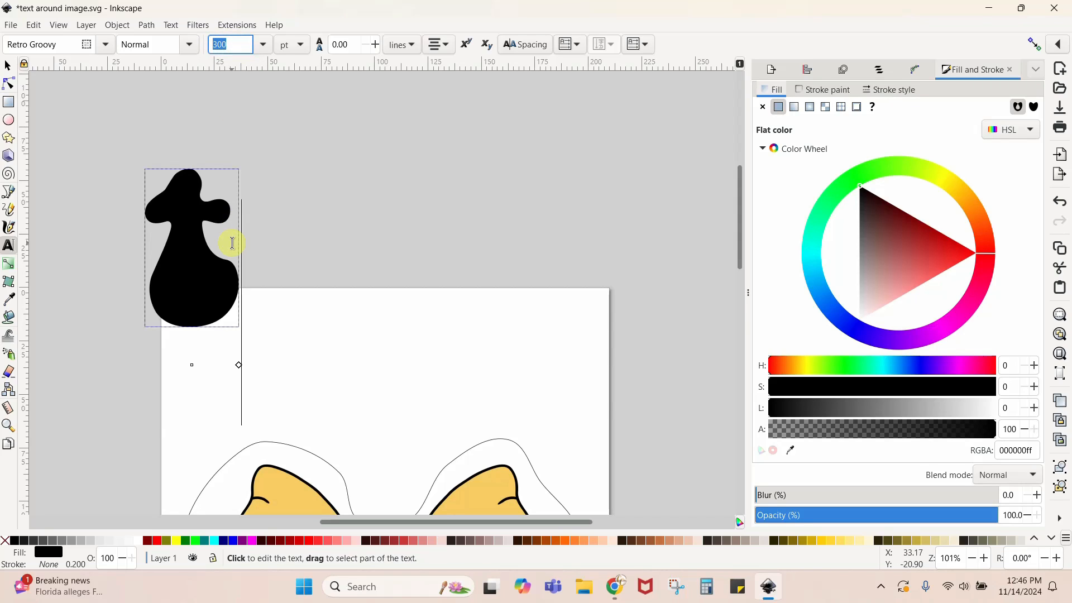
left_click_drag(232, 242, 153, 232)
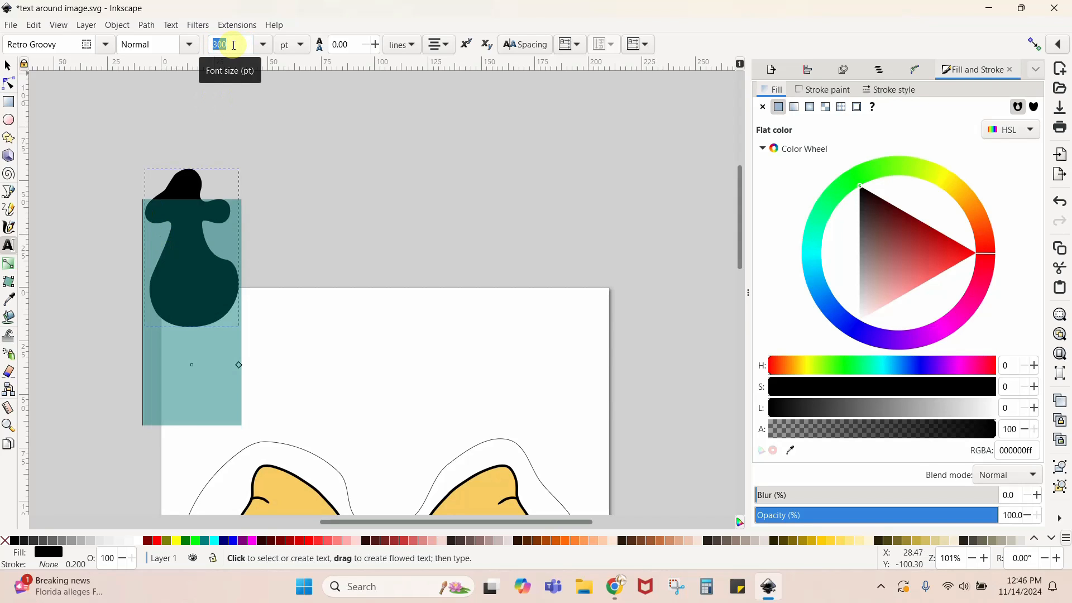
type("10")
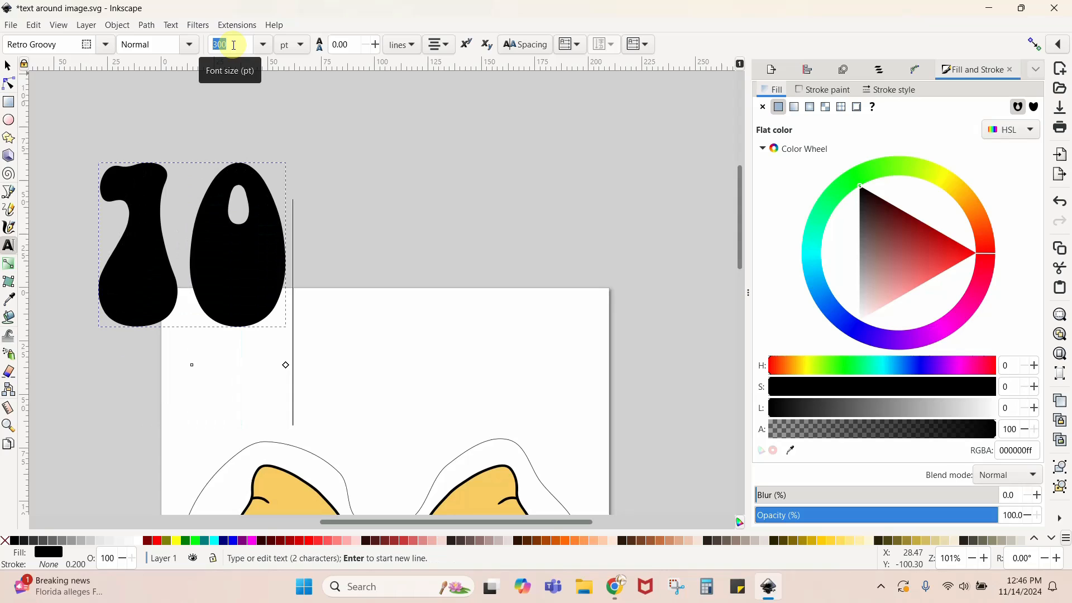
left_click(234, 44)
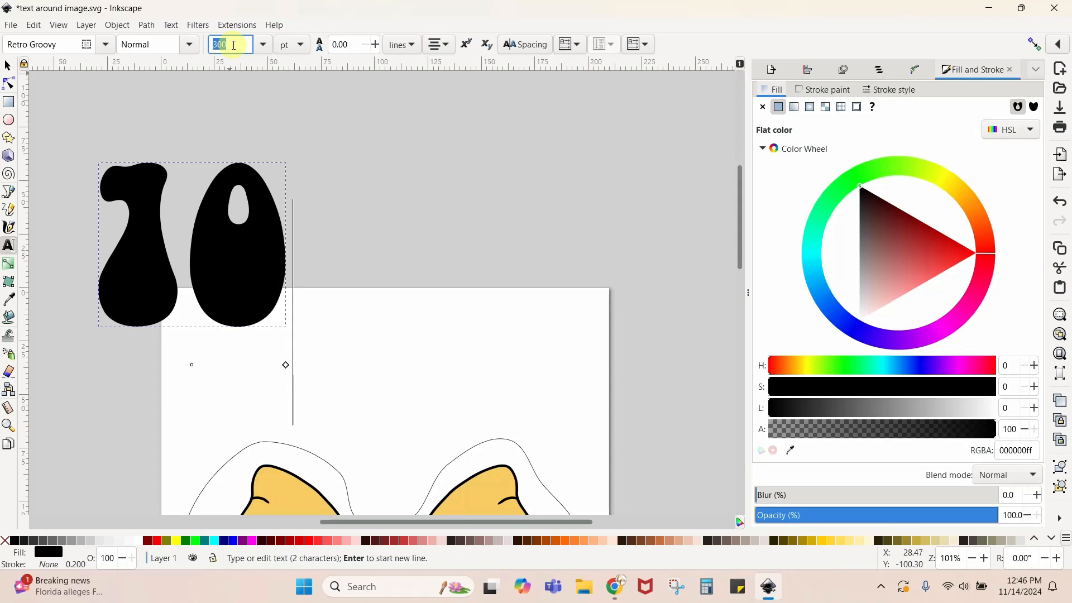
type("100")
key("Return")
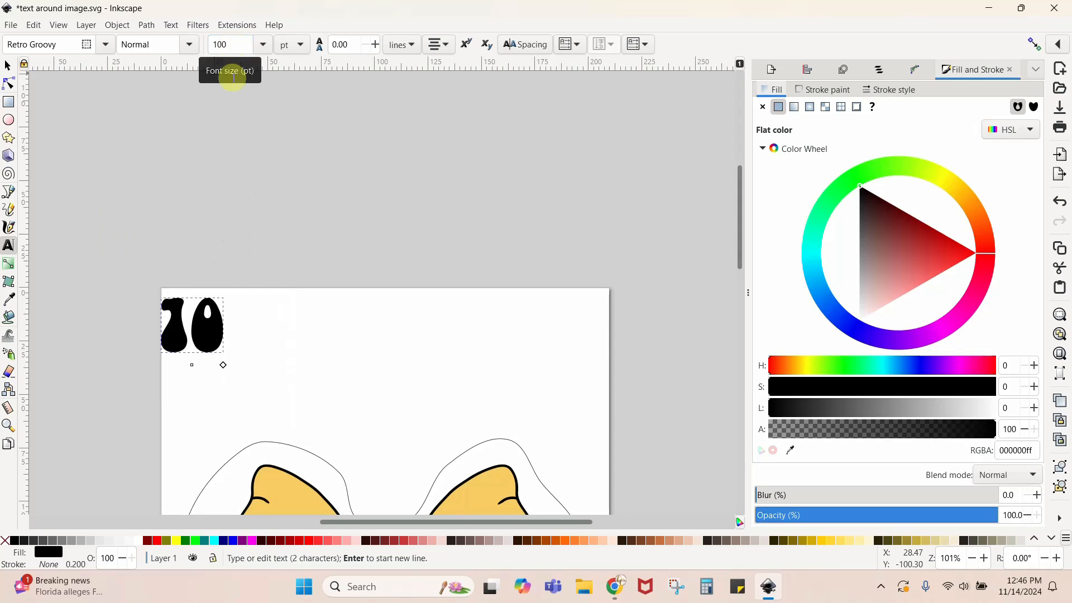
- Replace the text object's characters with "Teaching"
left_click(225, 330)
key("BackSpace")
key("BackSpace")
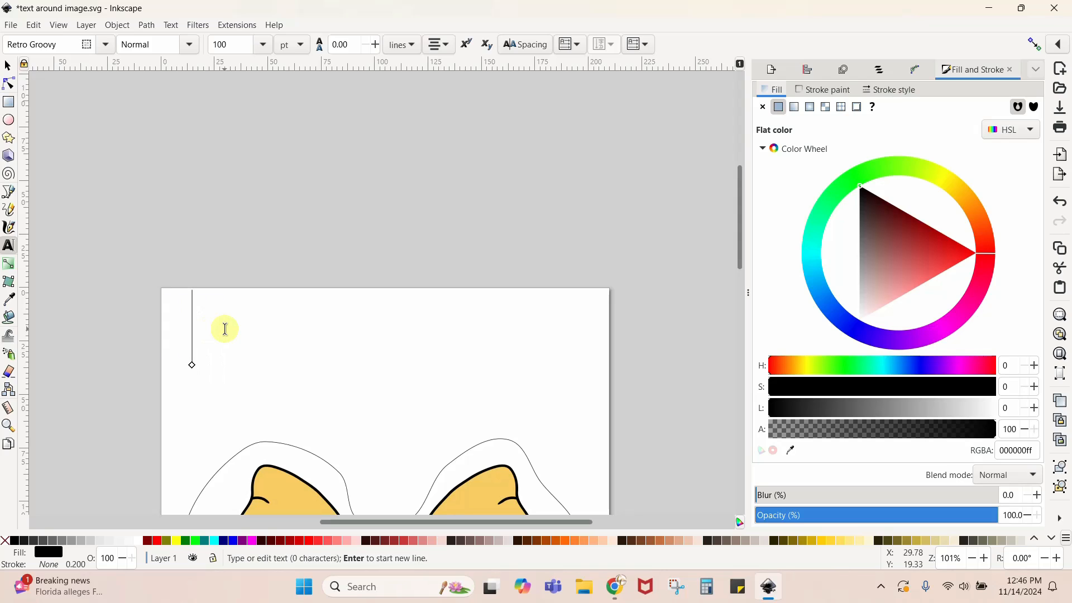
type("Teaching")
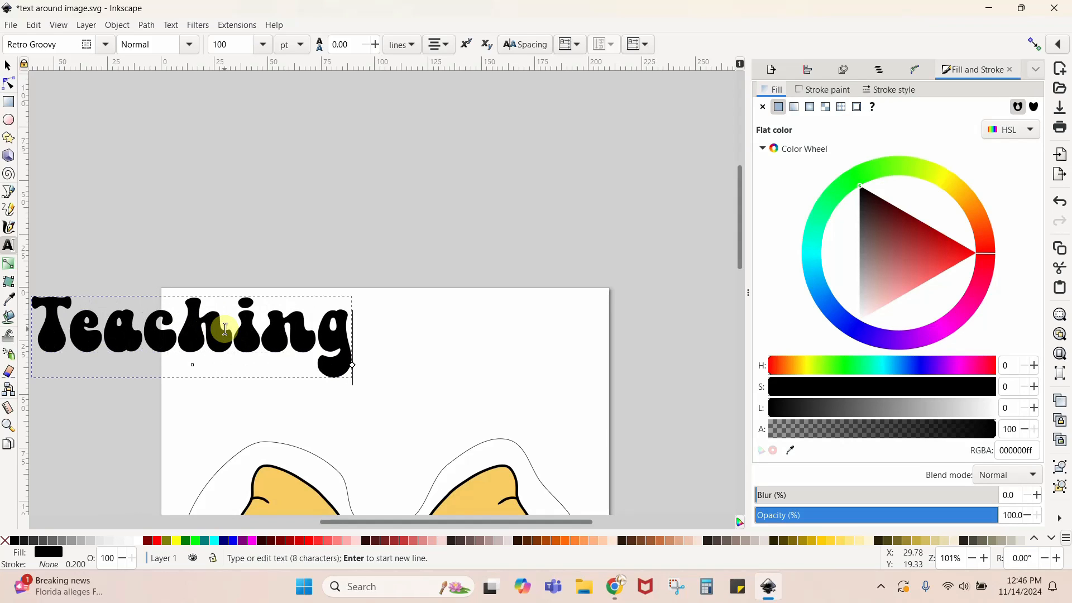
key("Escape")
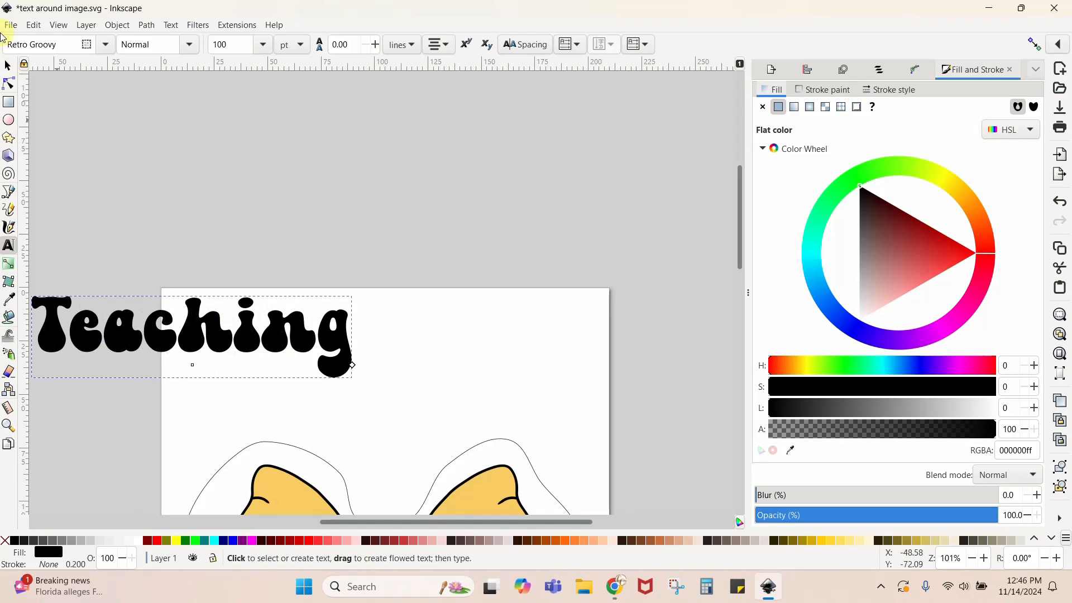
- Scale the "Teaching" text proportionally to about 59 mm wide and 15 mm high, and place it above the bow's left loop
left_click(7, 66)
left_click_drag(197, 338, 361, 284)
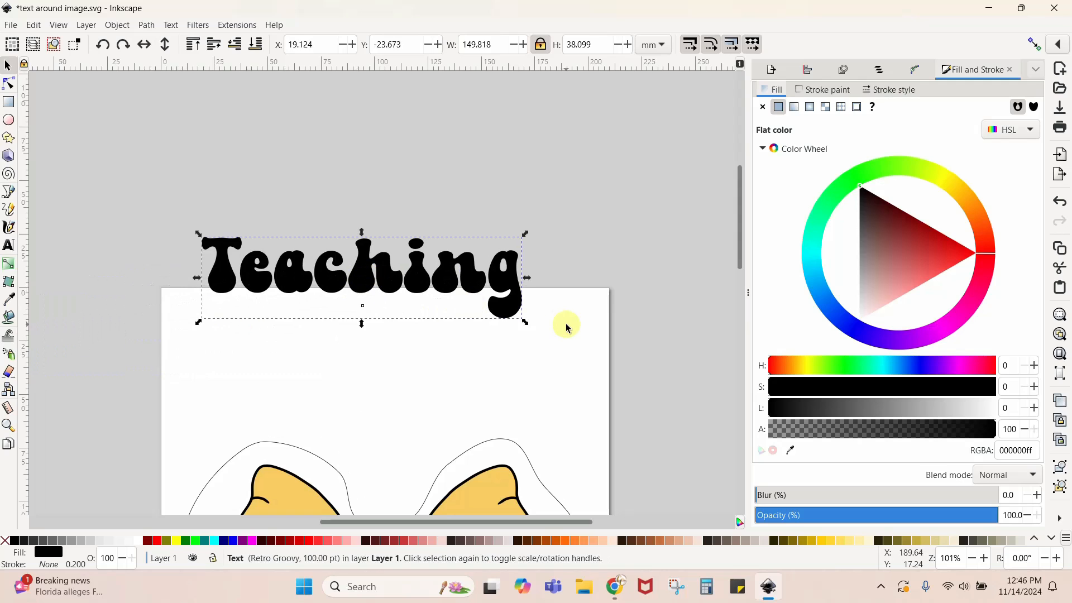
left_click_drag(528, 323, 311, 384)
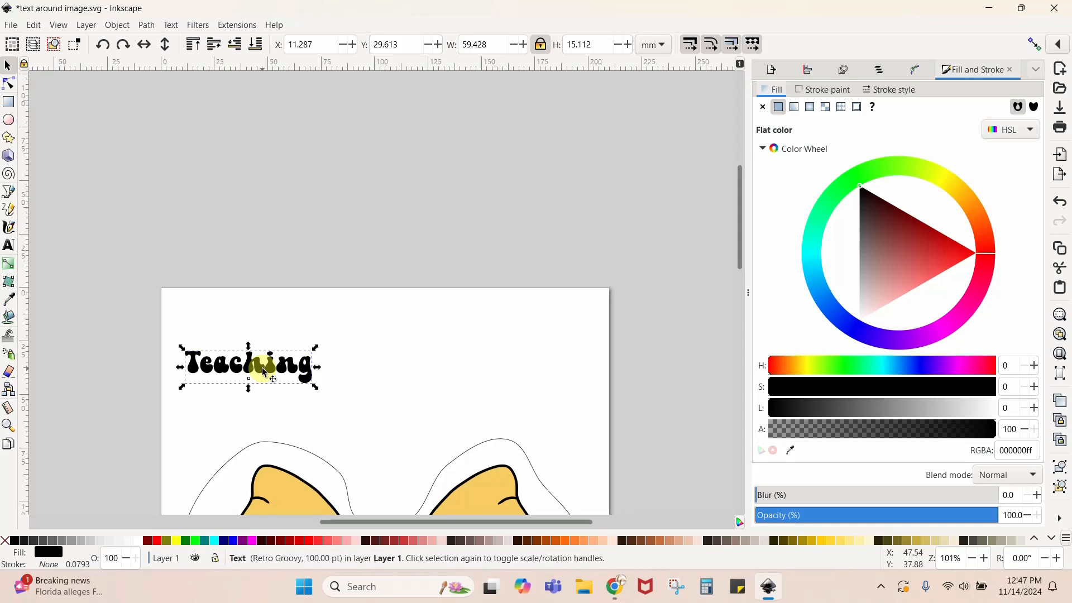
- Switch to Chrome and look through the Fonts section of Creative Fabrica, including the popular fonts, and revisit the pencil bow product page
left_click(615, 587)
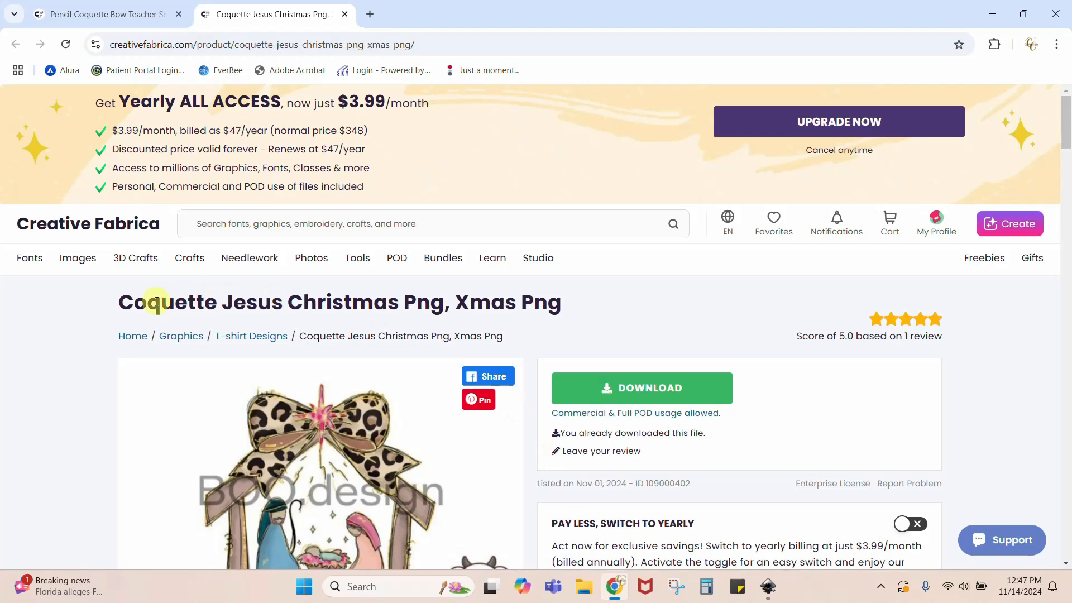
left_click(32, 261)
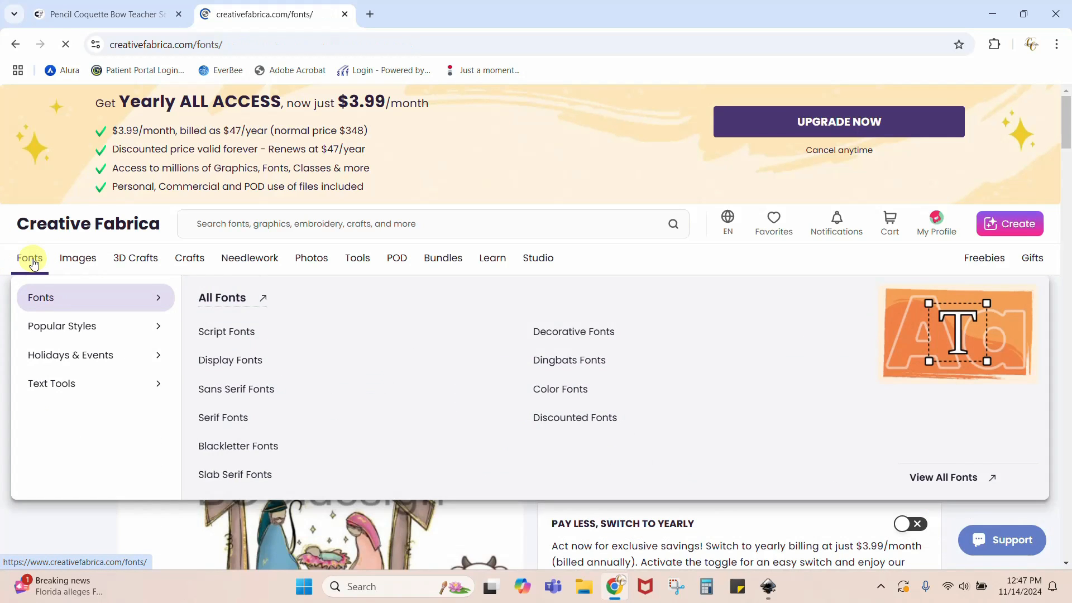
scroll(832, 369, "down", 2)
scroll(995, 370, "down", 12)
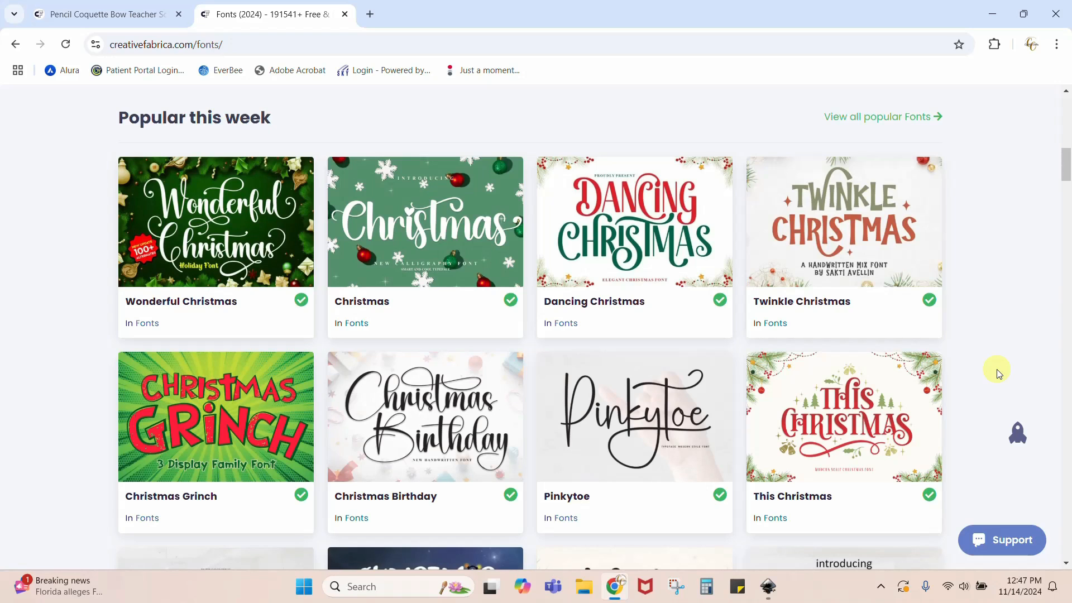
scroll(998, 373, "down", 12)
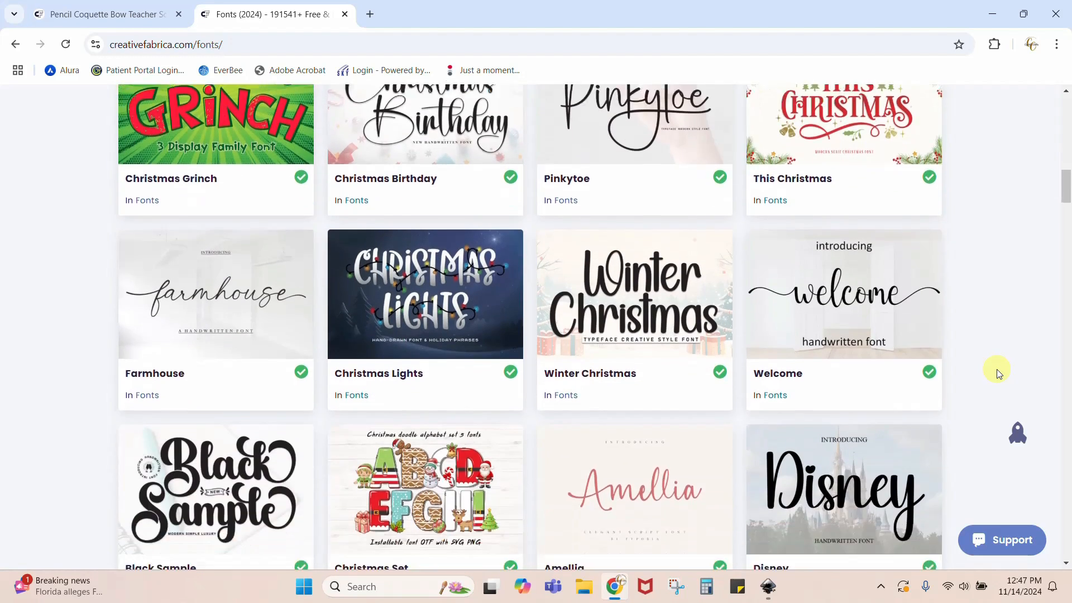
scroll(999, 373, "down", 9)
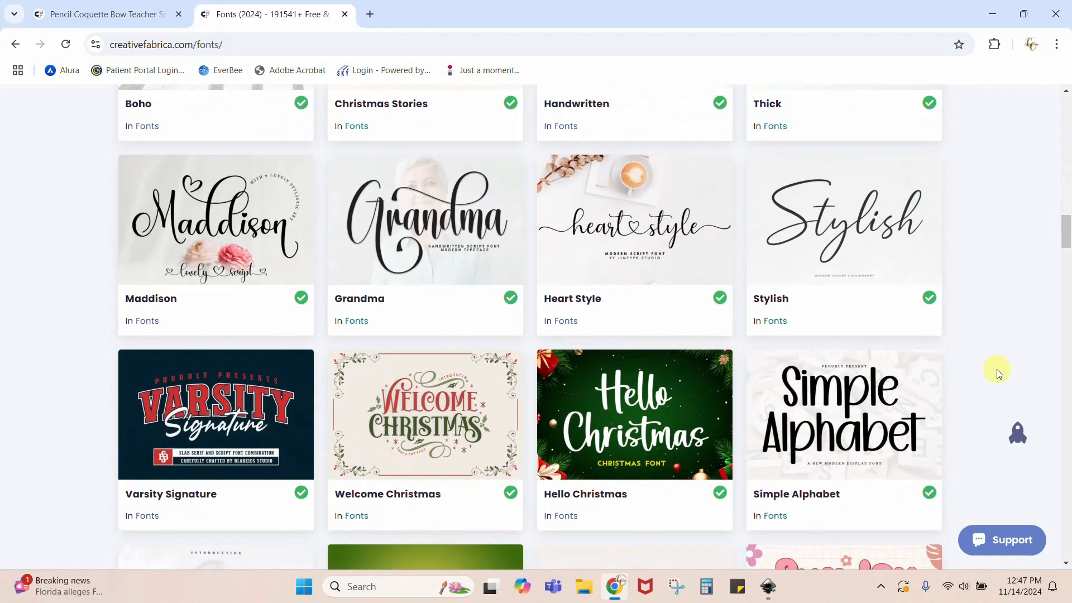
scroll(998, 373, "down", 9)
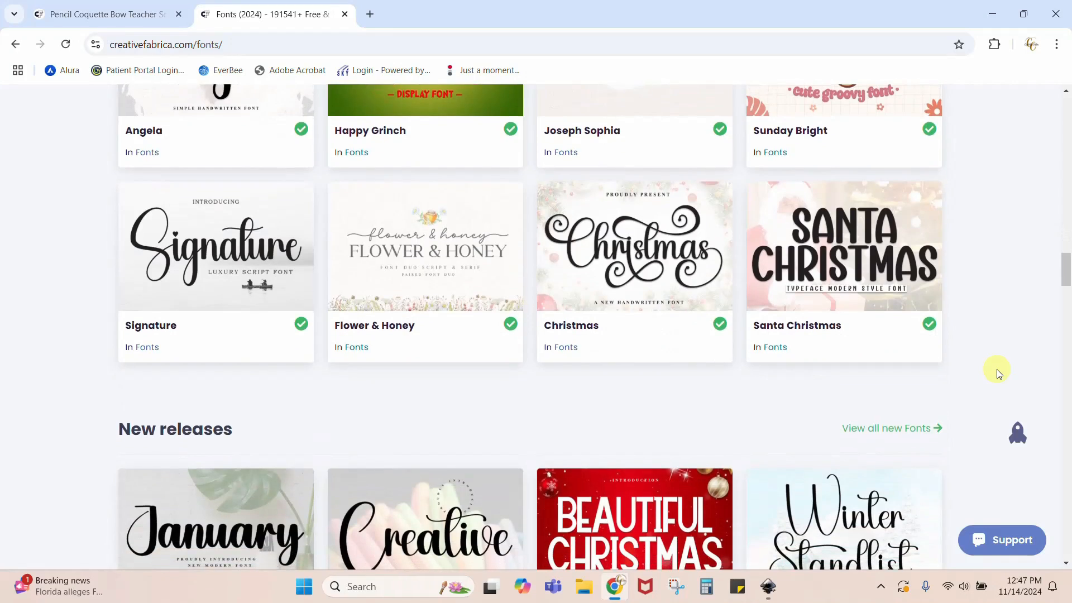
scroll(999, 372, "up", 20)
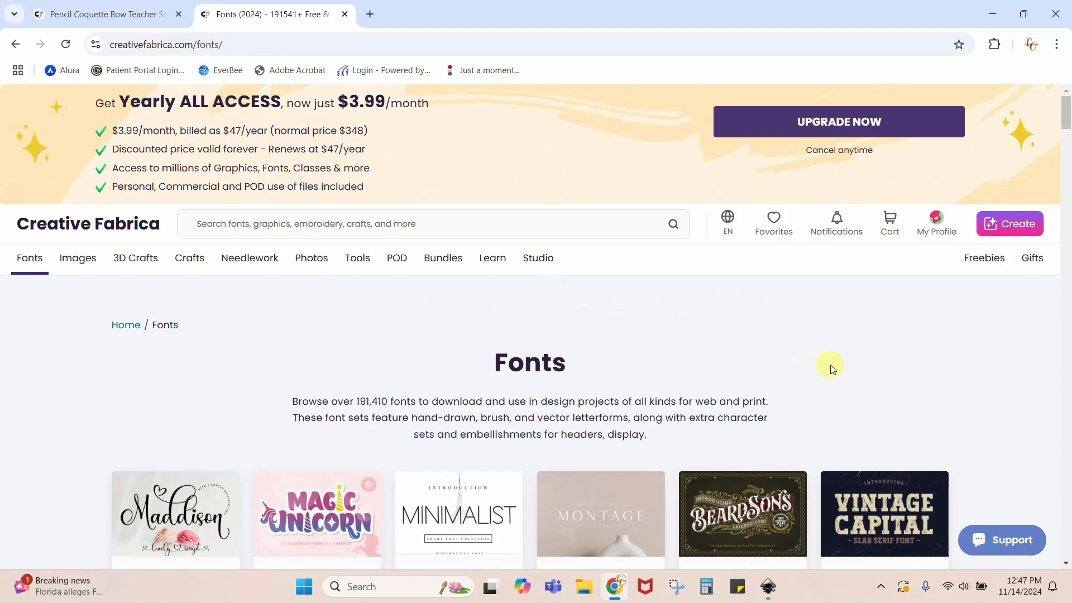
scroll(830, 368, "down", 5)
left_click(125, 15)
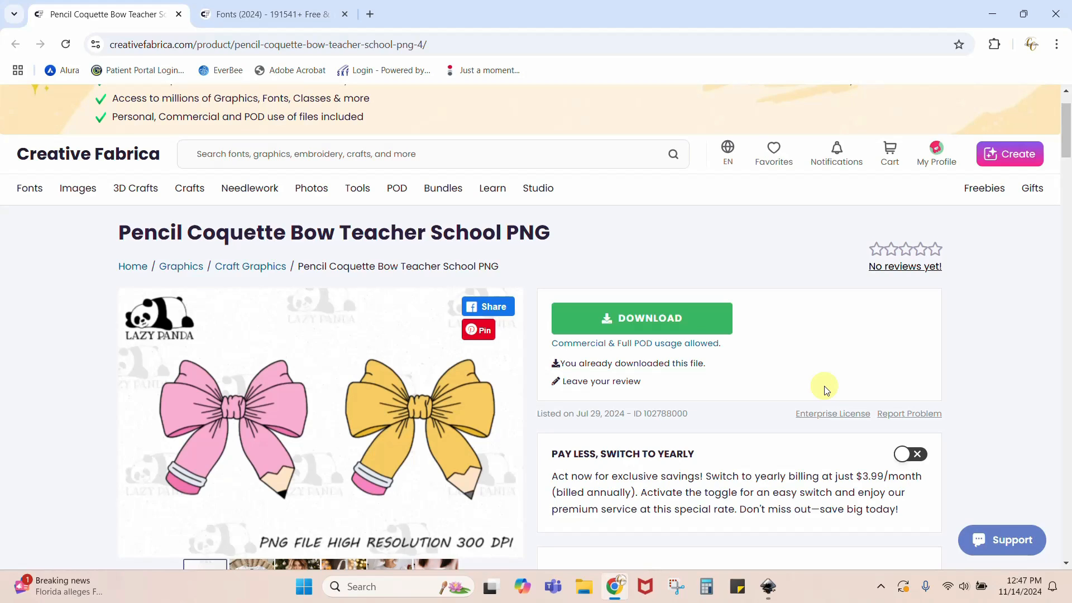
- Switch back to Inkscape and select all characters of the "Teaching" text for editing
left_click(768, 585)
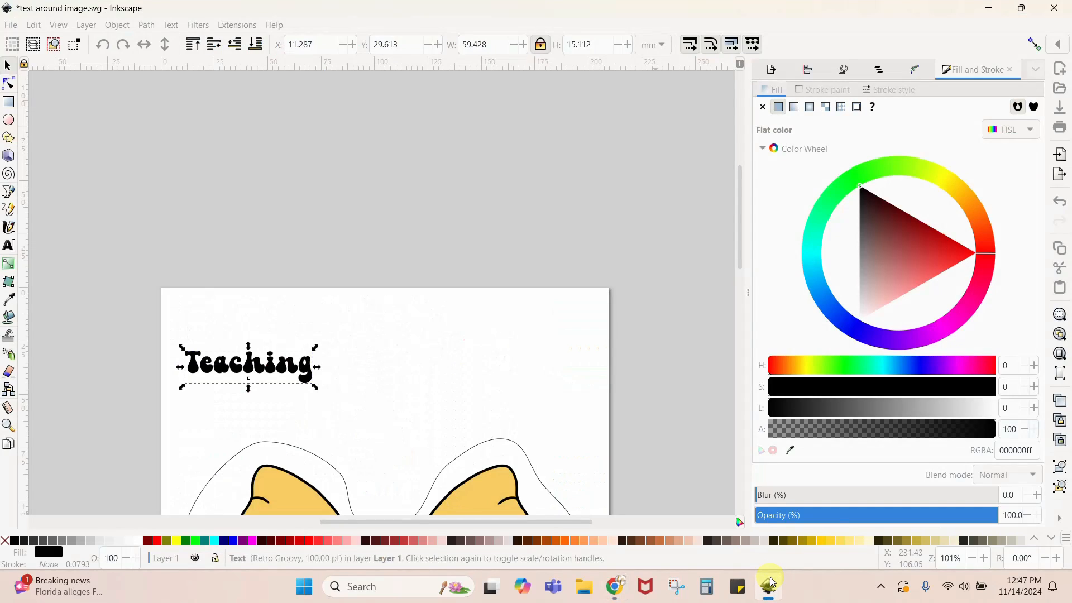
double_click(304, 365)
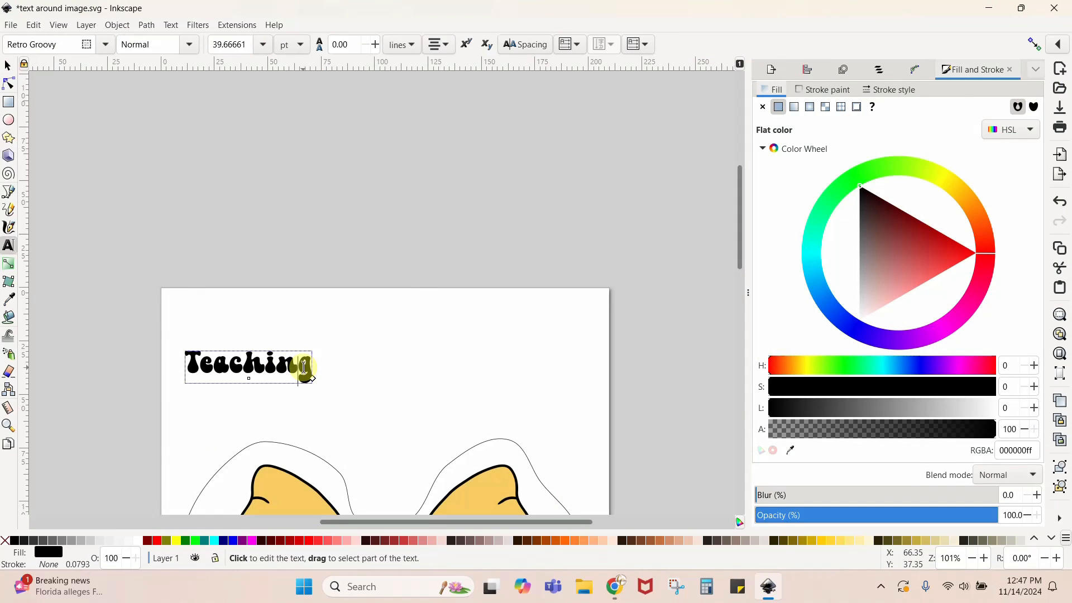
left_click_drag(309, 368, 187, 373)
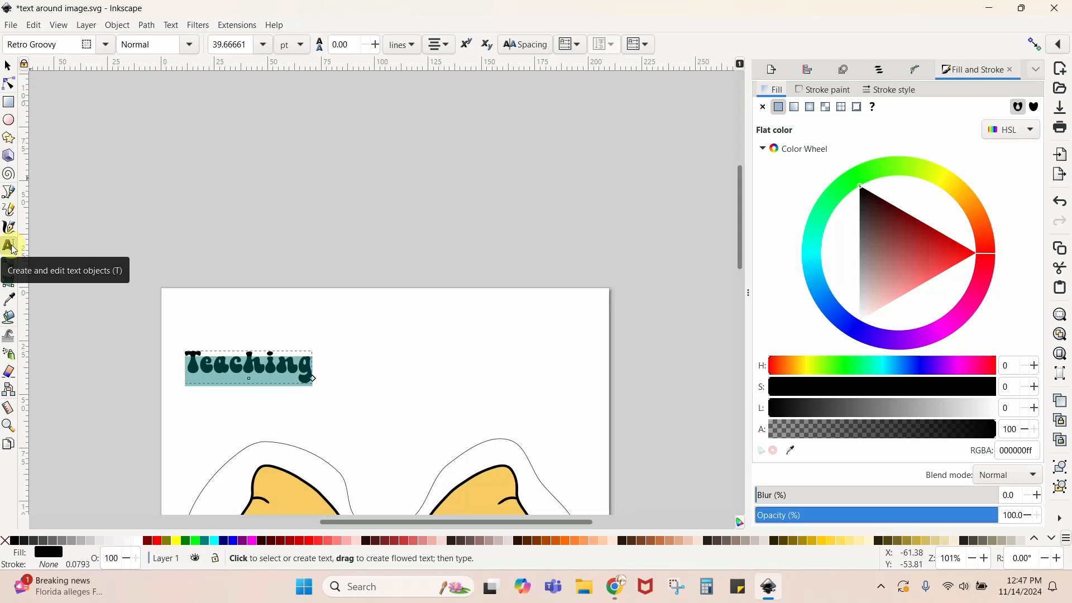
left_click(253, 196)
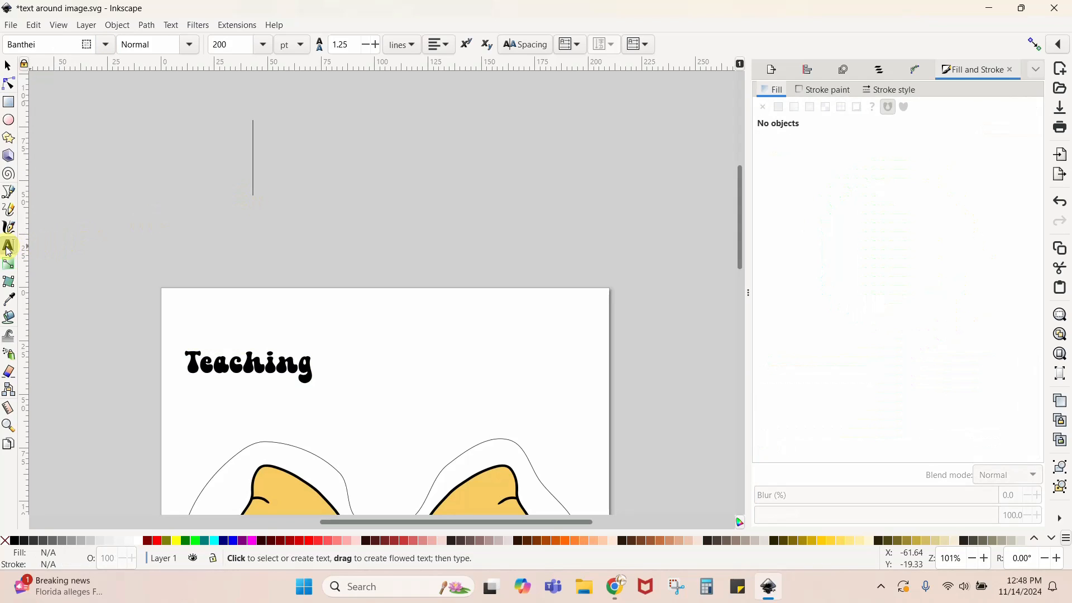
left_click(246, 179)
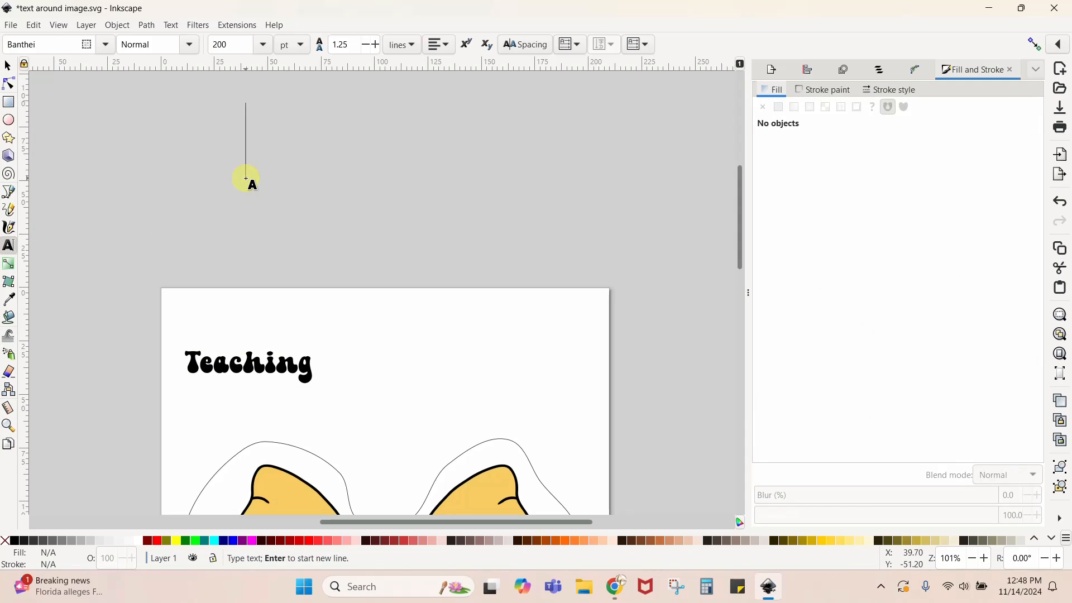
double_click(267, 367)
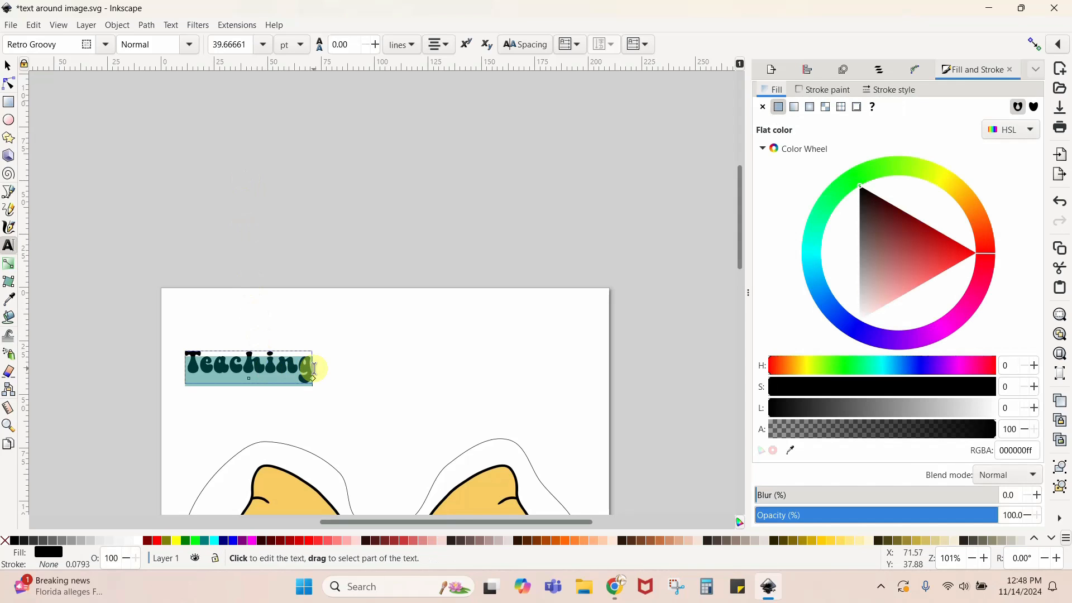
- Try the Bayland and Banthei fonts on the selected "Teaching" text
left_click(106, 46)
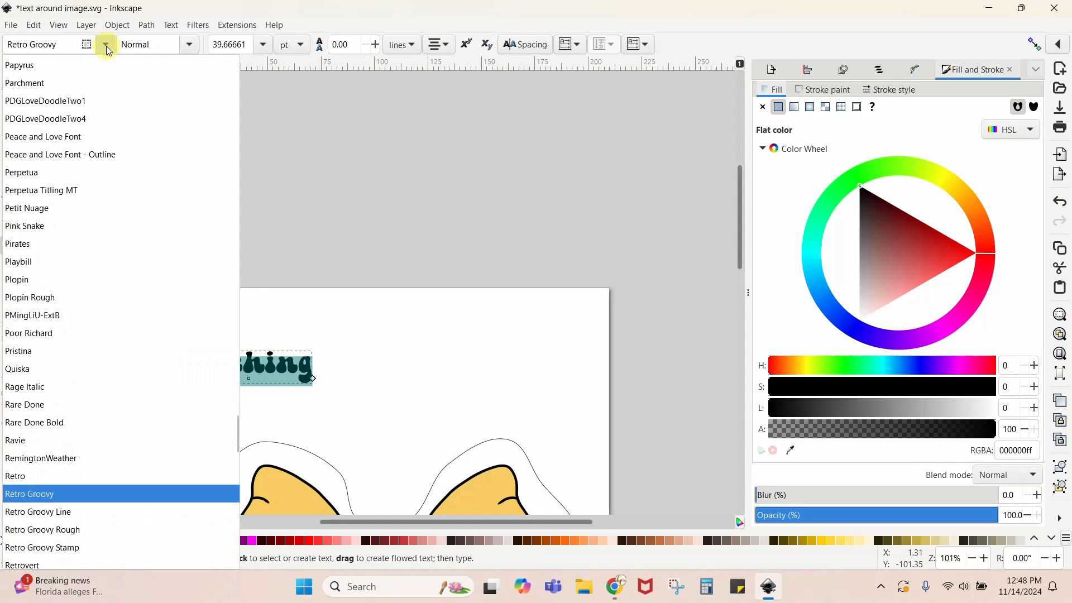
scroll(103, 176, "up", 5)
scroll(103, 176, "up", 20)
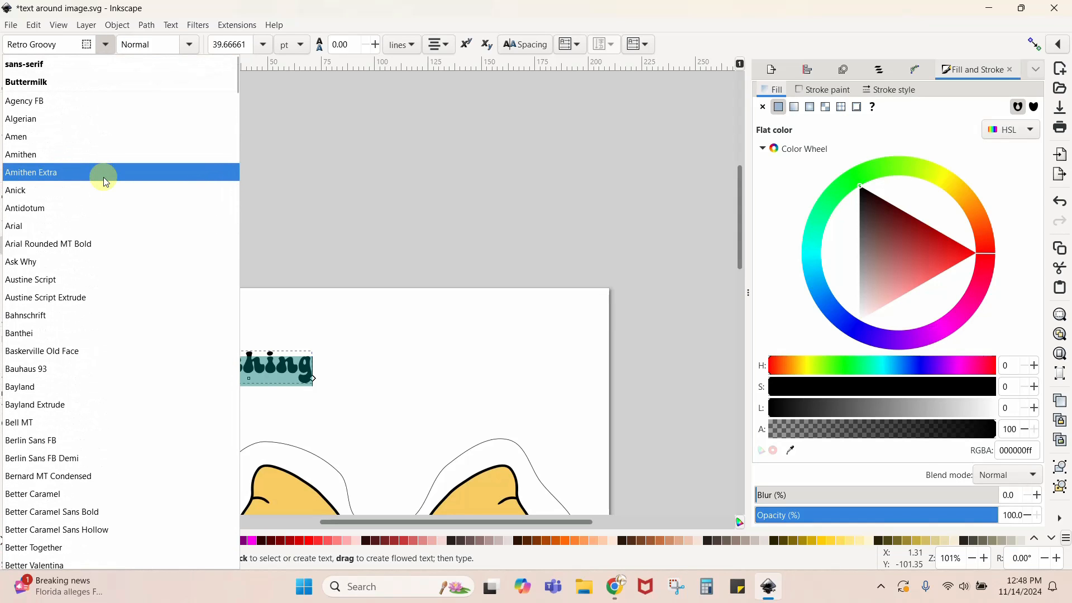
scroll(103, 176, "down", 1)
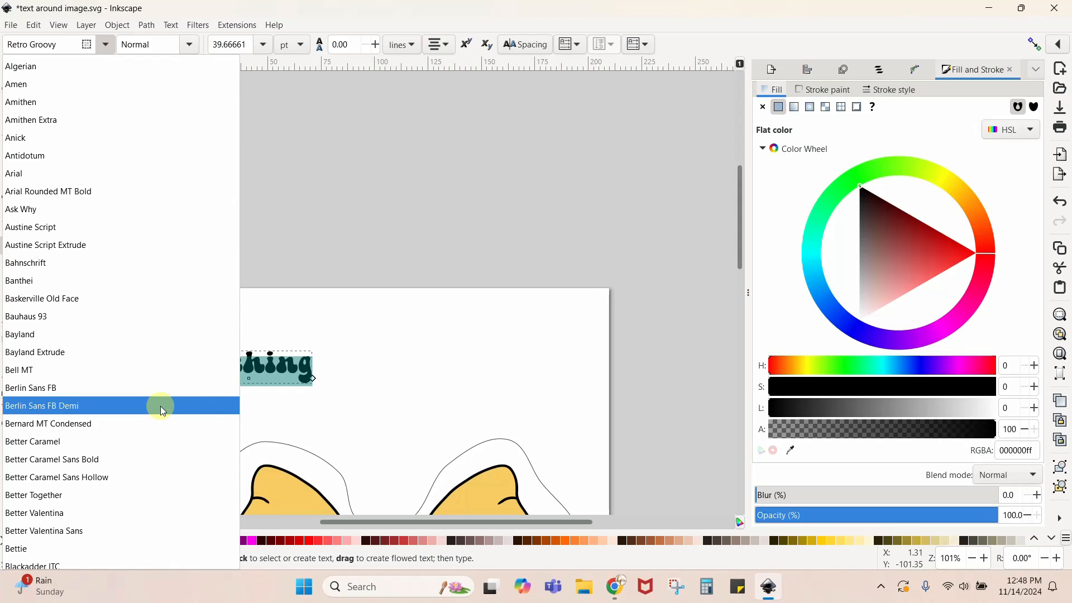
scroll(160, 406, "down", 3)
scroll(160, 406, "up", 4)
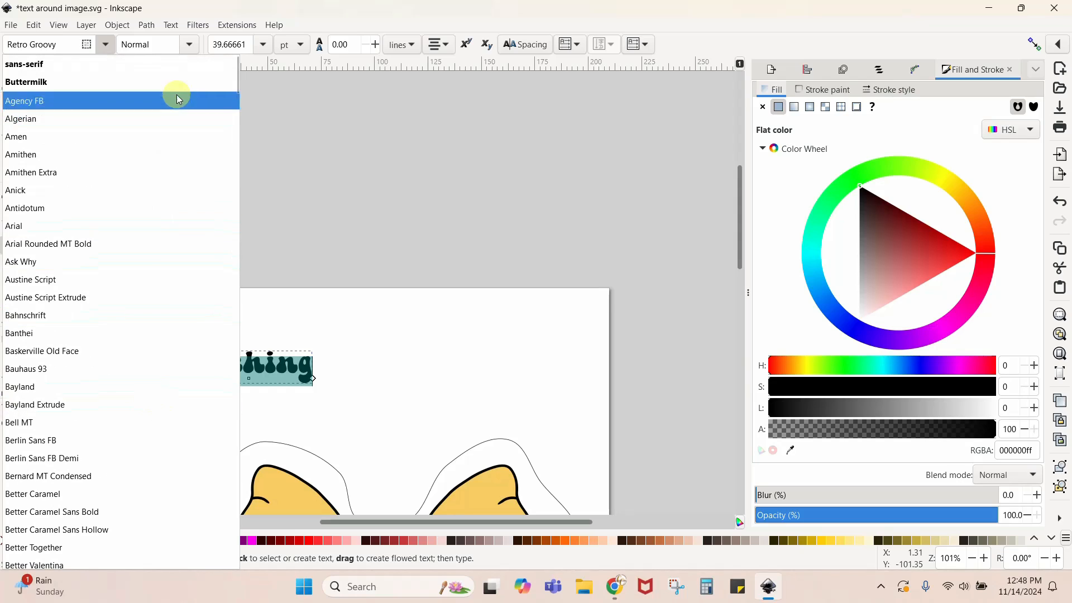
left_click(158, 383)
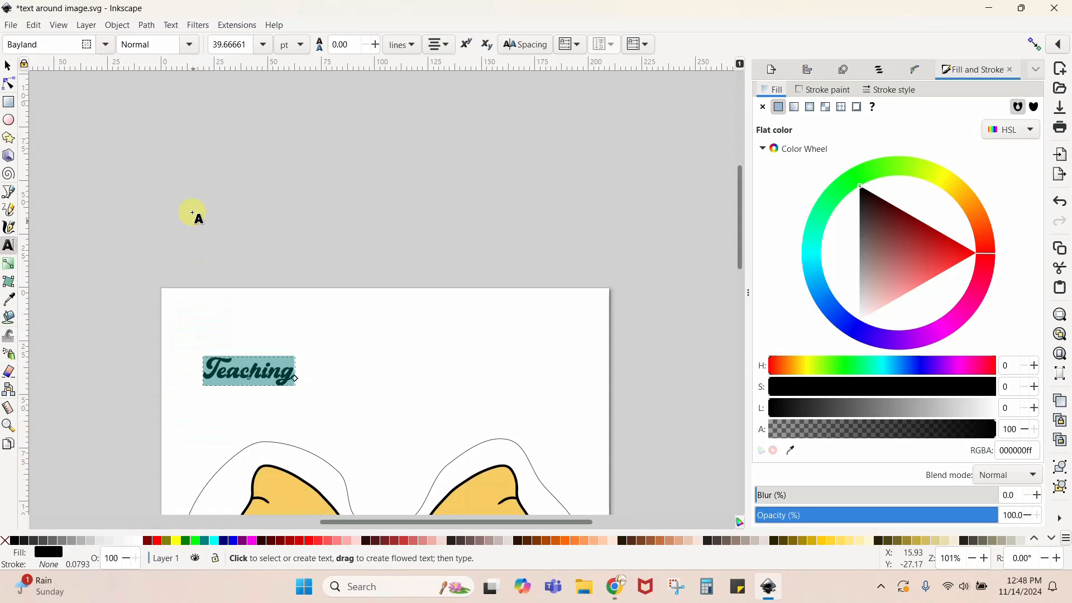
left_click(106, 45)
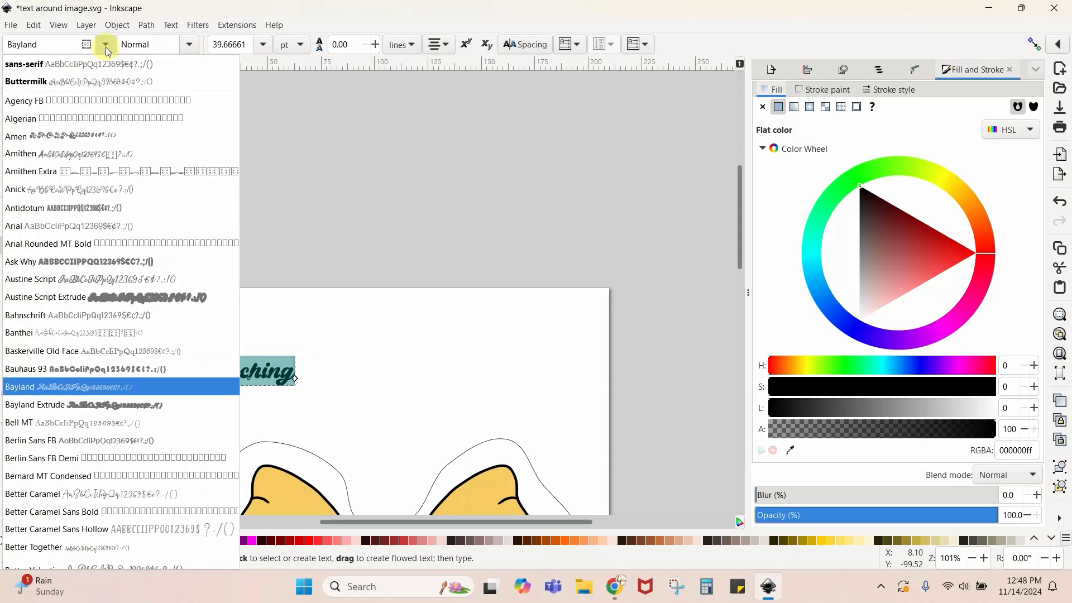
left_click(90, 334)
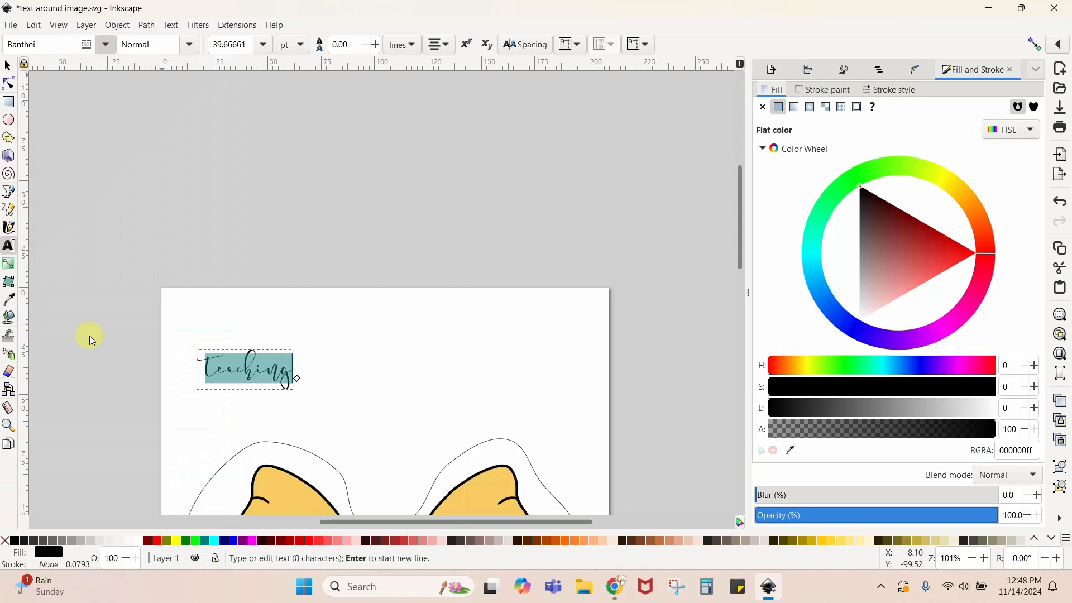
- Set the text's font to Better Caramel and replace its wording with "Teaching is a work of heart" repeated three times, separated by spaces
left_click(105, 45)
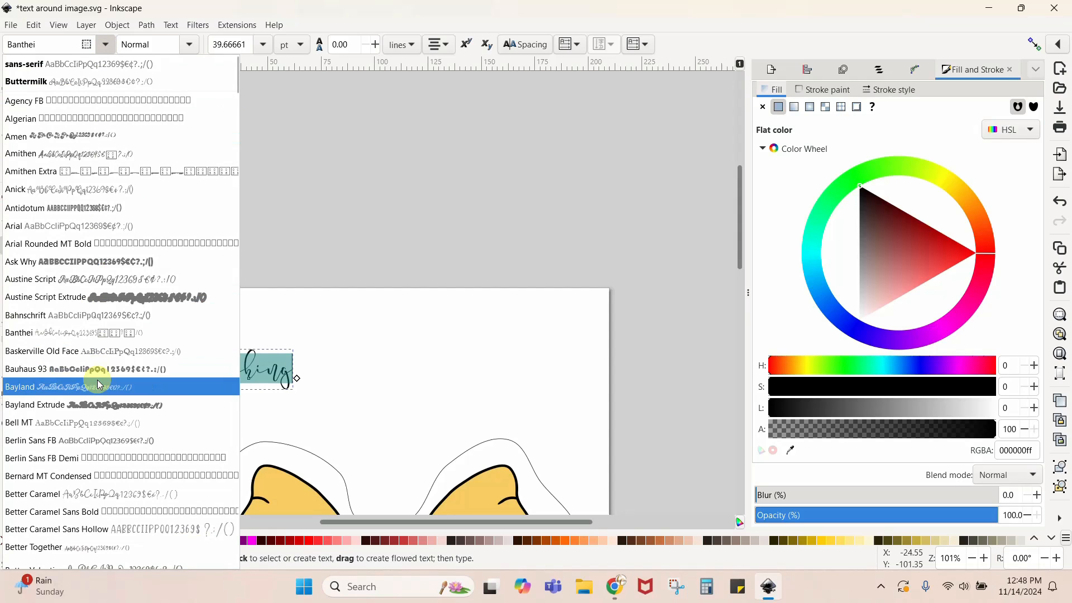
left_click(97, 494)
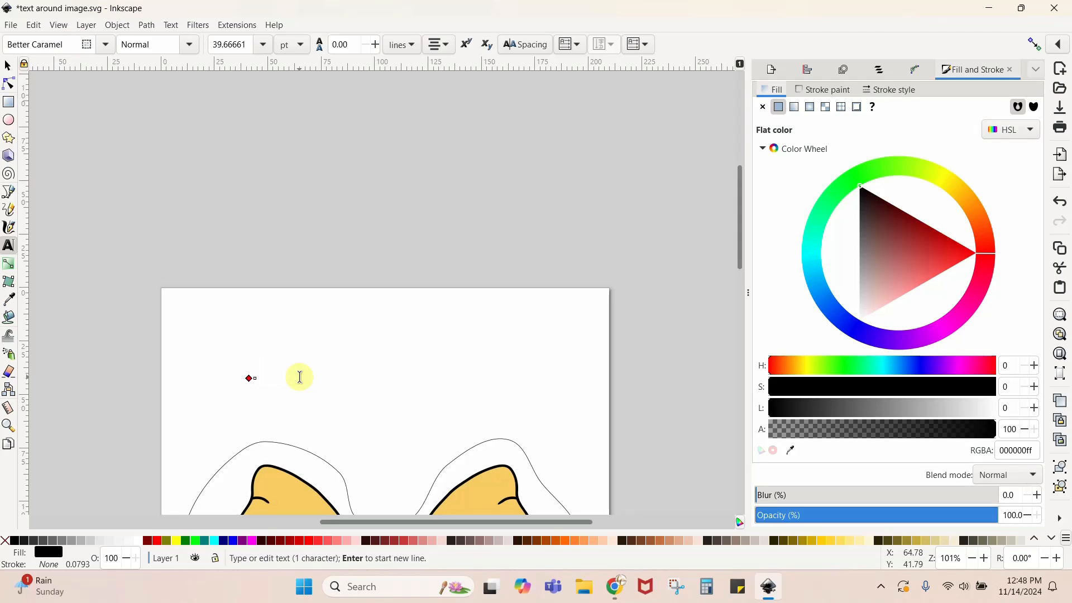
type("Teaching is a wo")
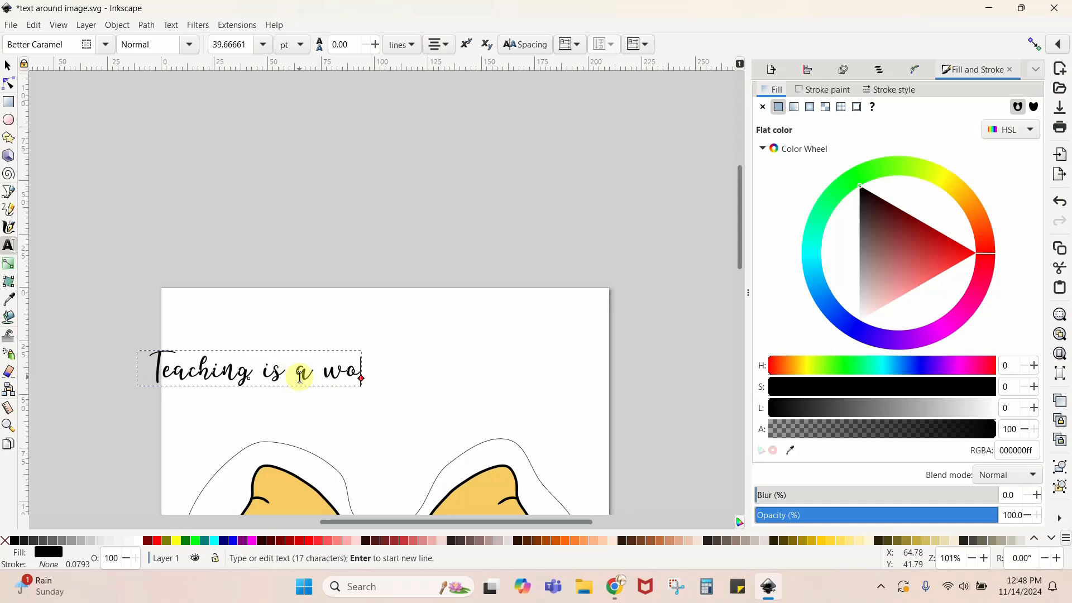
type("rk of heart ")
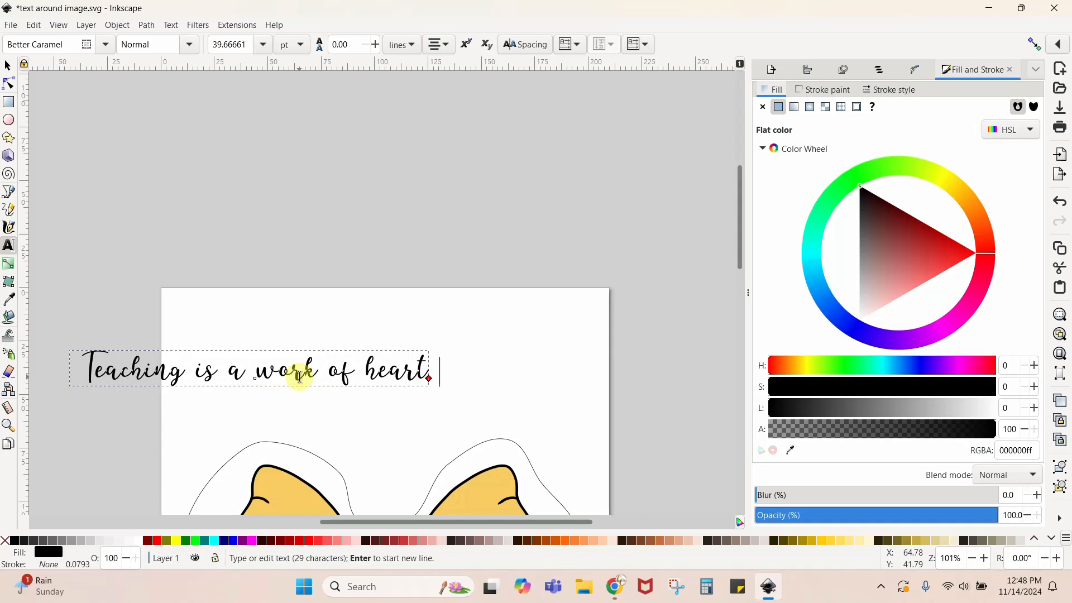
type("Teaching is a wor")
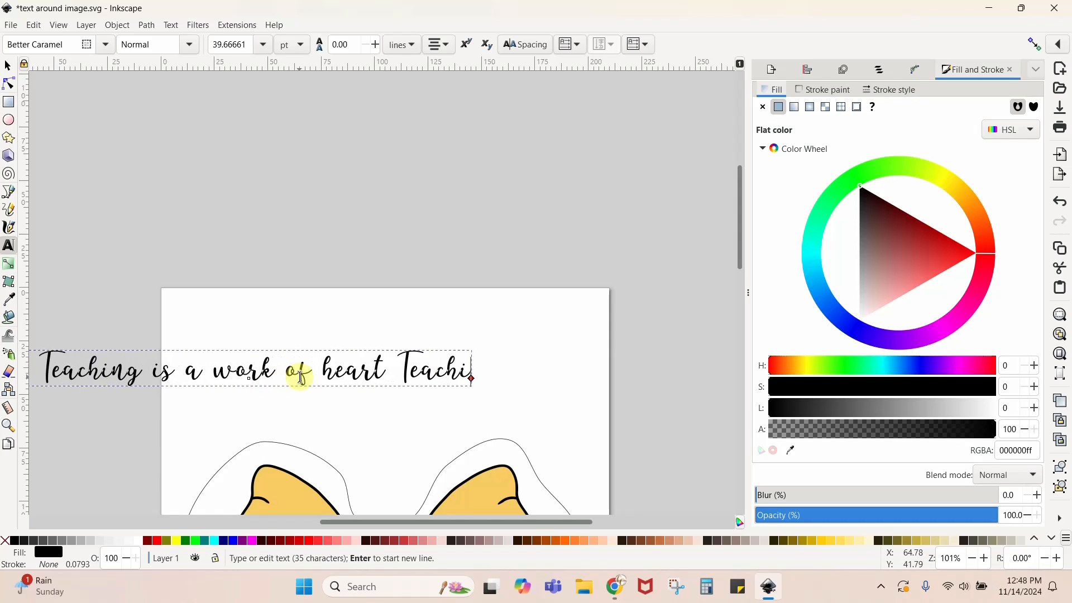
type("k of heart")
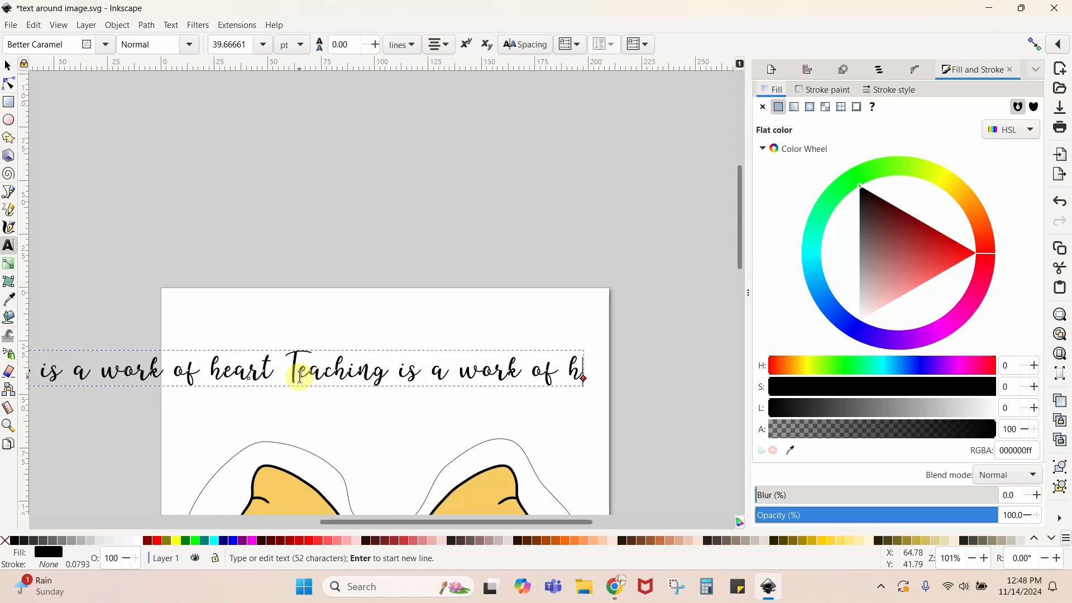
type(" Teaching is a w")
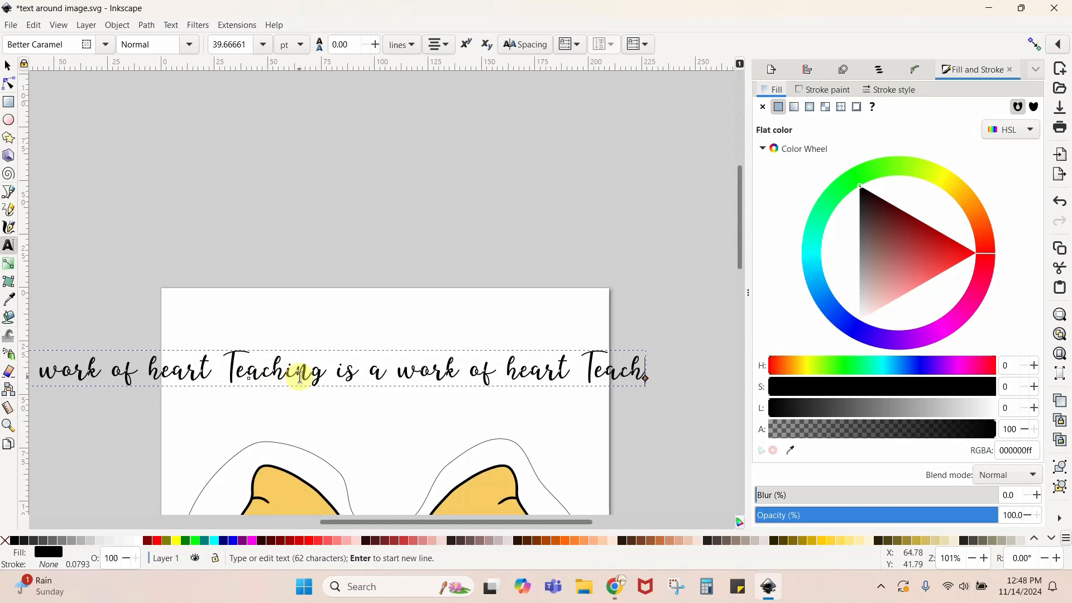
type("orkof")
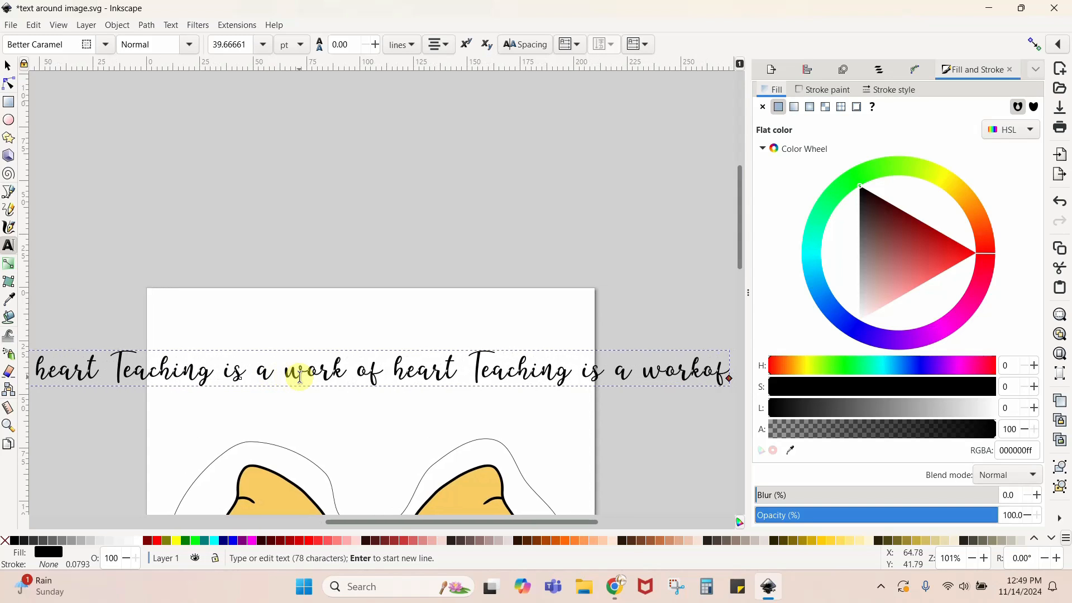
key("BackSpace")
key("BackSpace")
key("BackSpace")
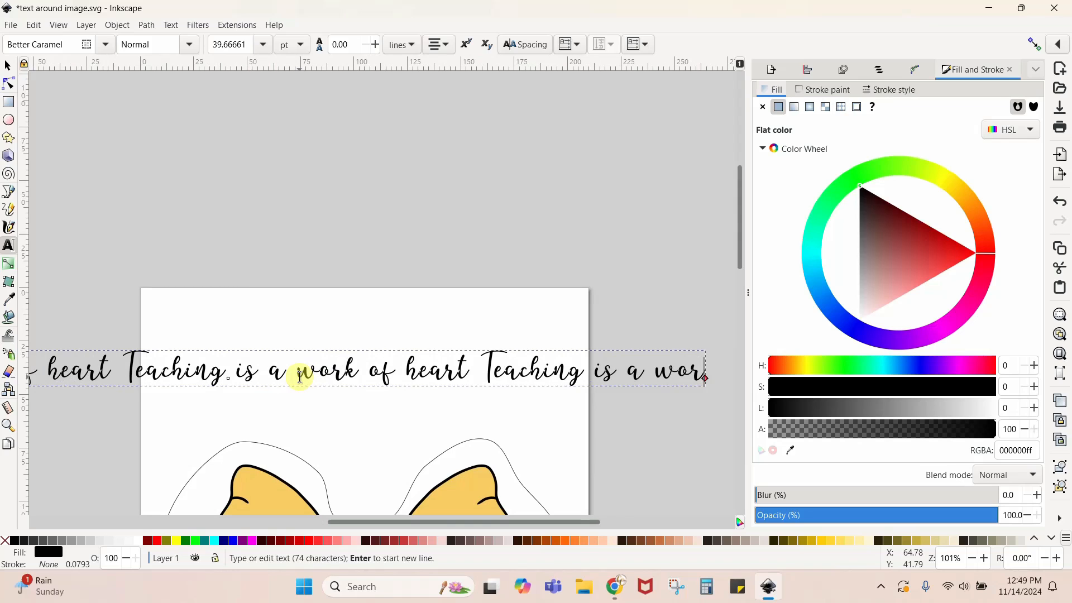
type("k of heart")
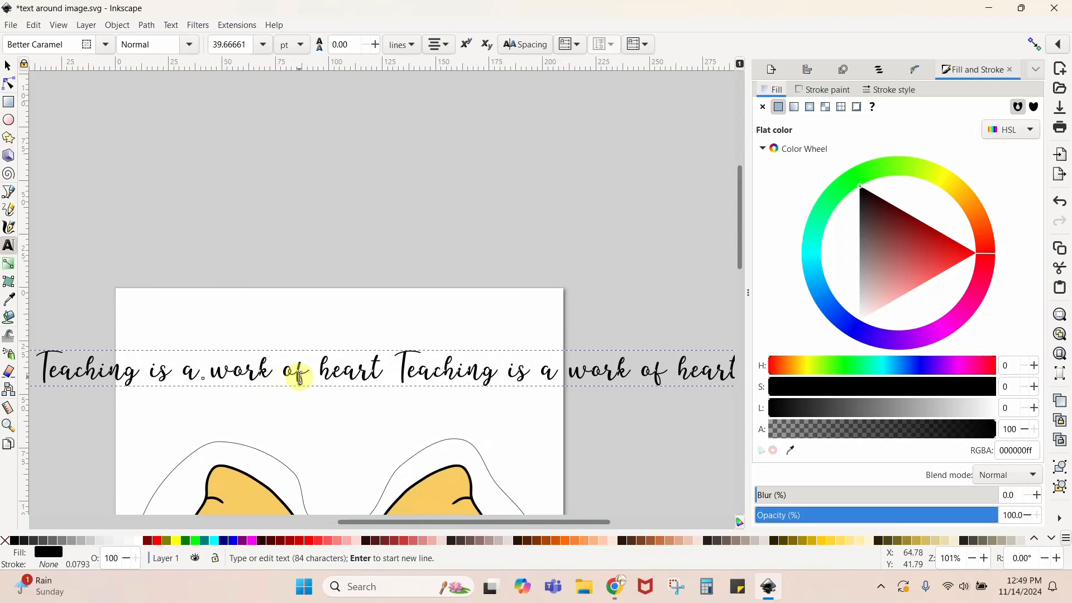
- Scale the three-phrase text proportionally to about 281 mm wide and 9 mm high, and place it roughly centred above the bow
left_click(8, 65)
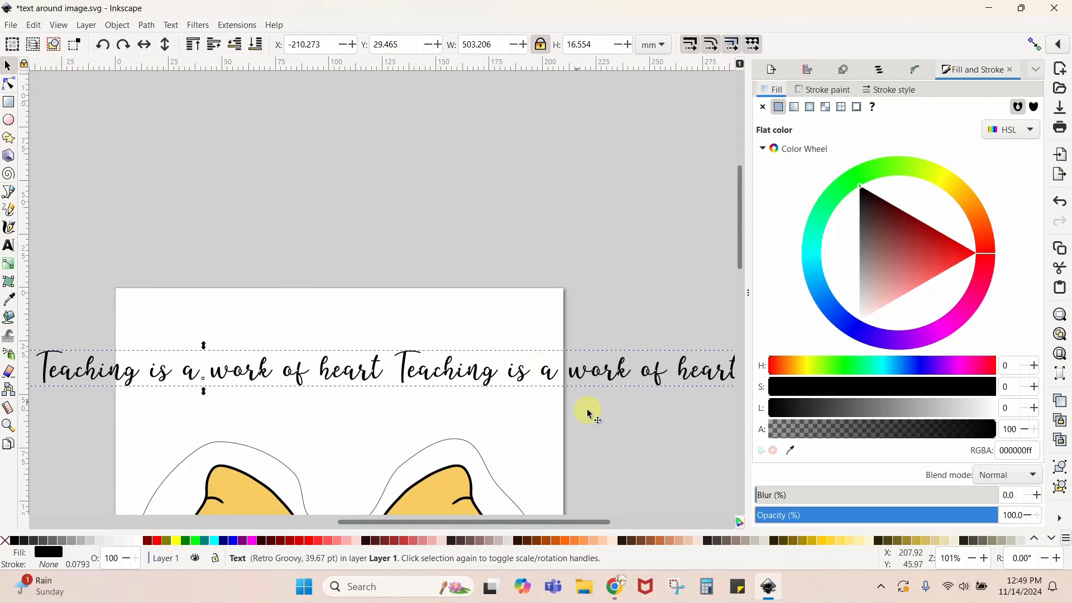
left_click_drag(664, 371, 586, 310)
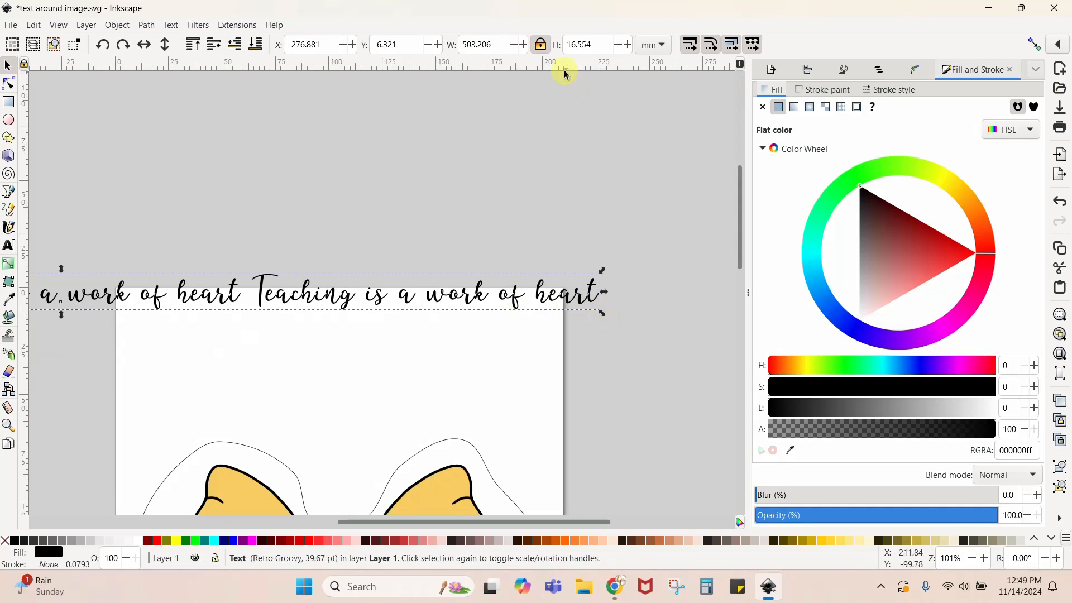
left_click(540, 47)
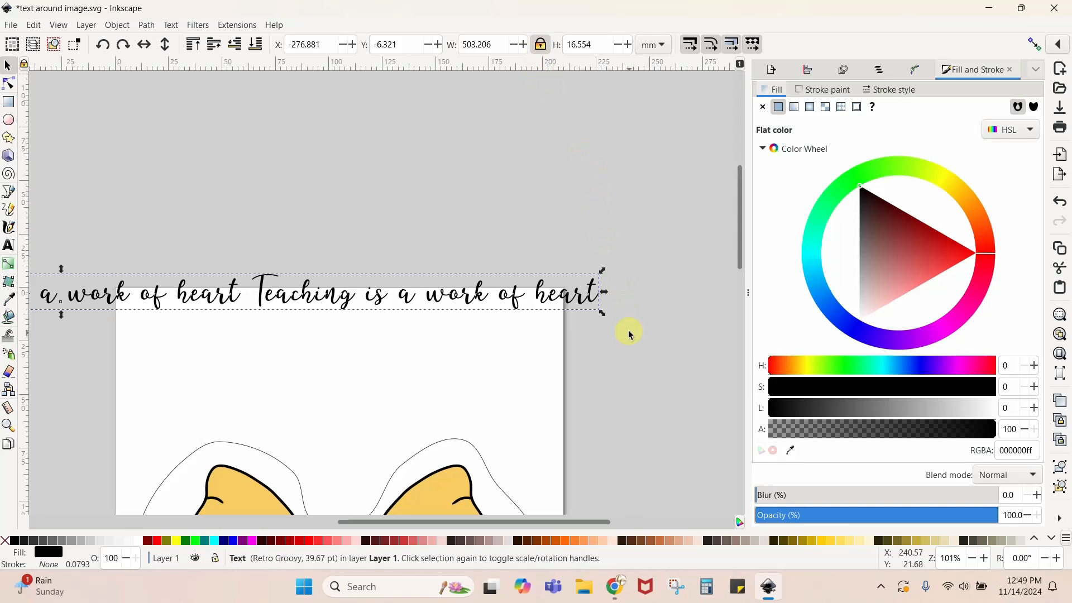
left_click_drag(605, 317, 662, 336)
scroll(568, 416, "down", 5)
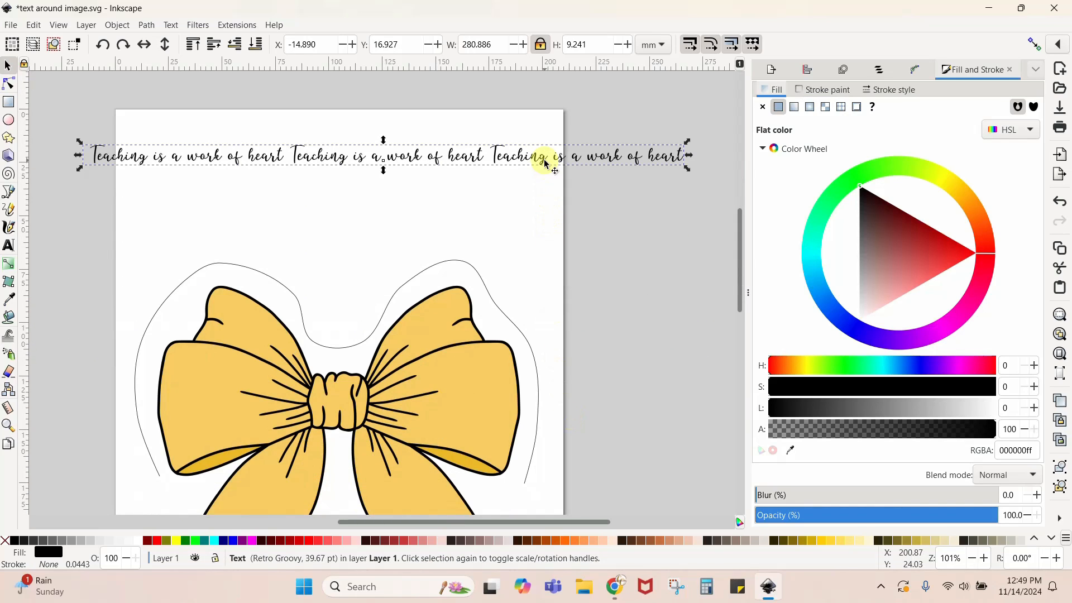
left_click_drag(528, 162, 487, 163)
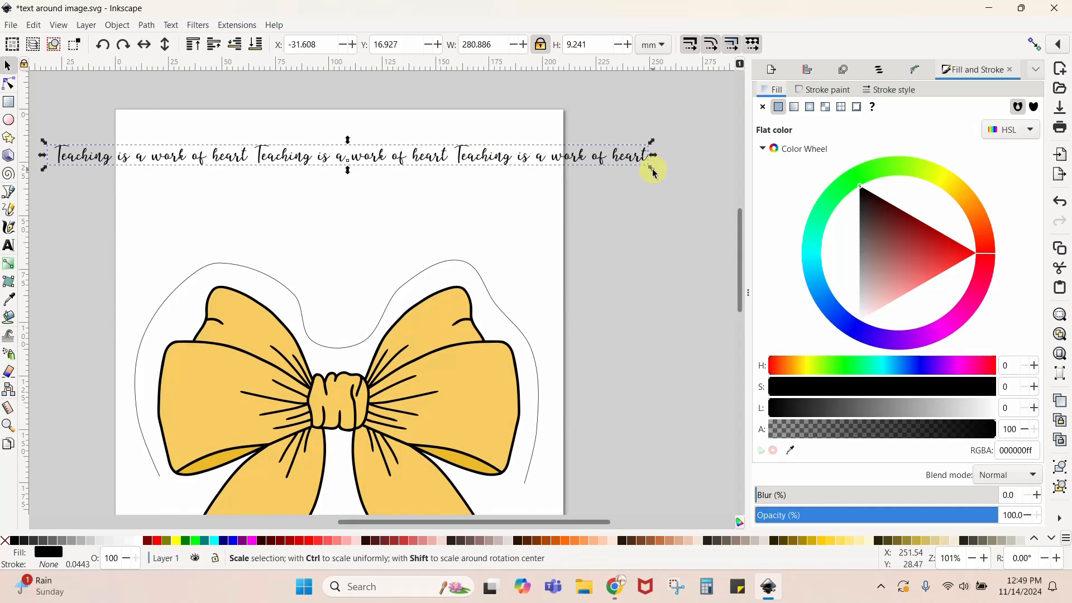
- Slightly enlarge the text, append a fourth "Teaching is a work of heart" phrase, and reposition it above the bow
mouse_move(652, 169)
left_mouse_down()
mouse_move(708, 196)
mouse_move(653, 173)
left_mouse_up()
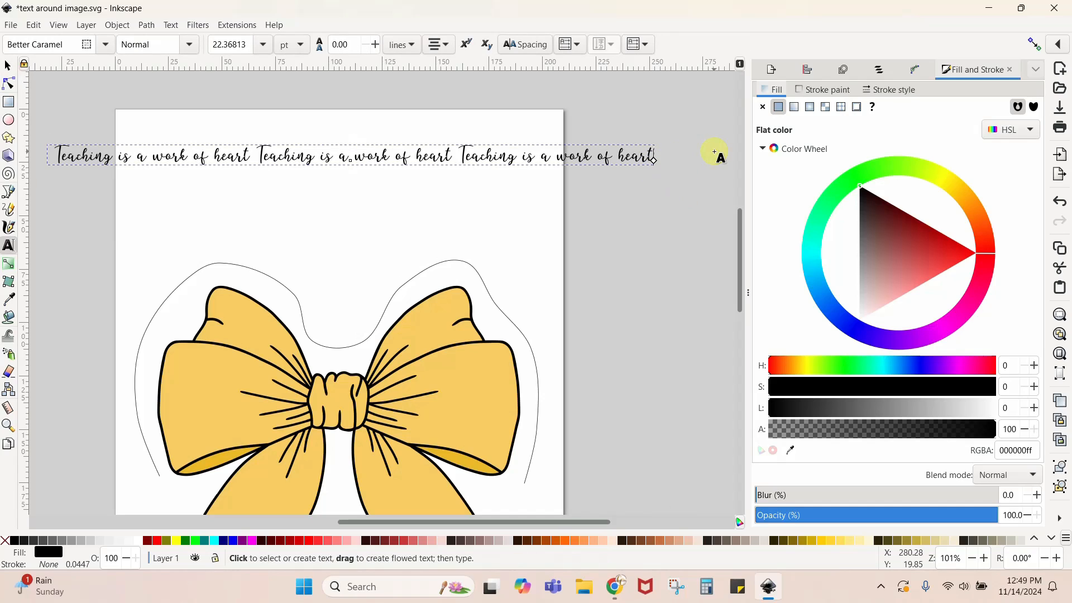
type("Teaching is a ")
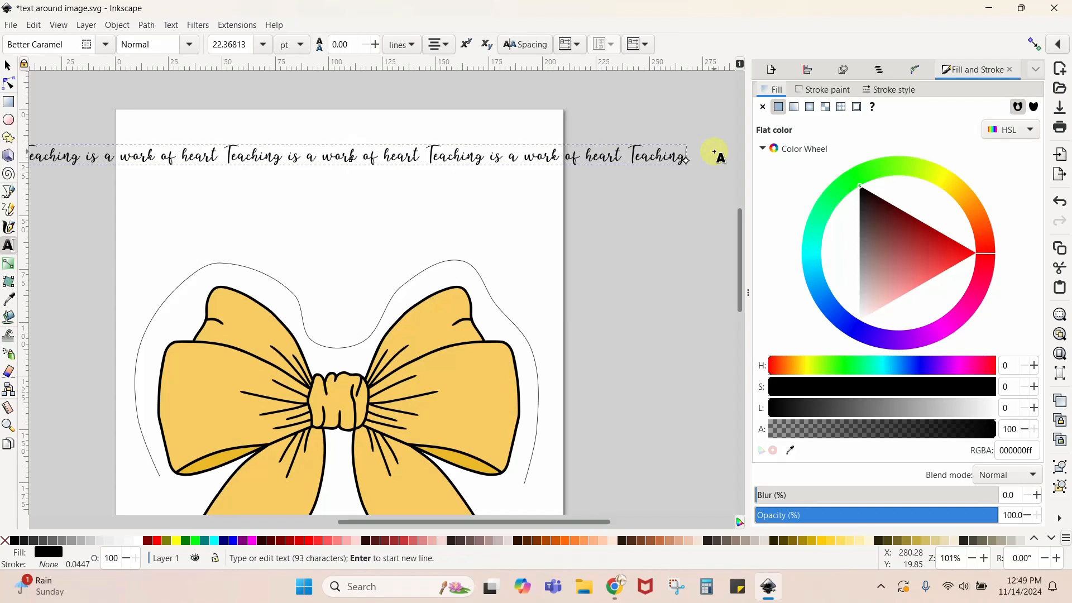
type("work of hea")
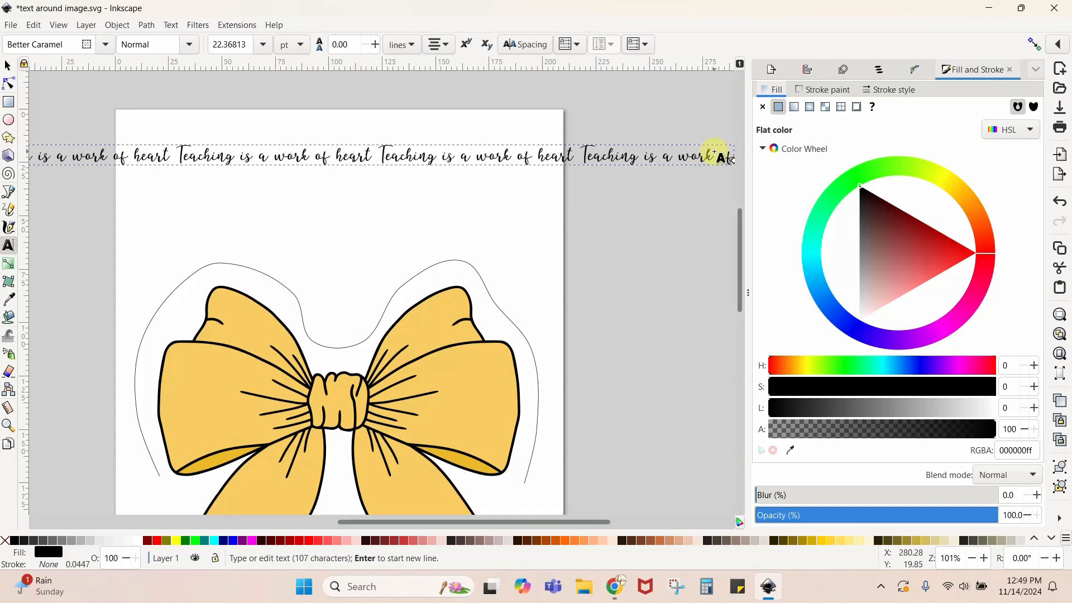
type("rt Teaching")
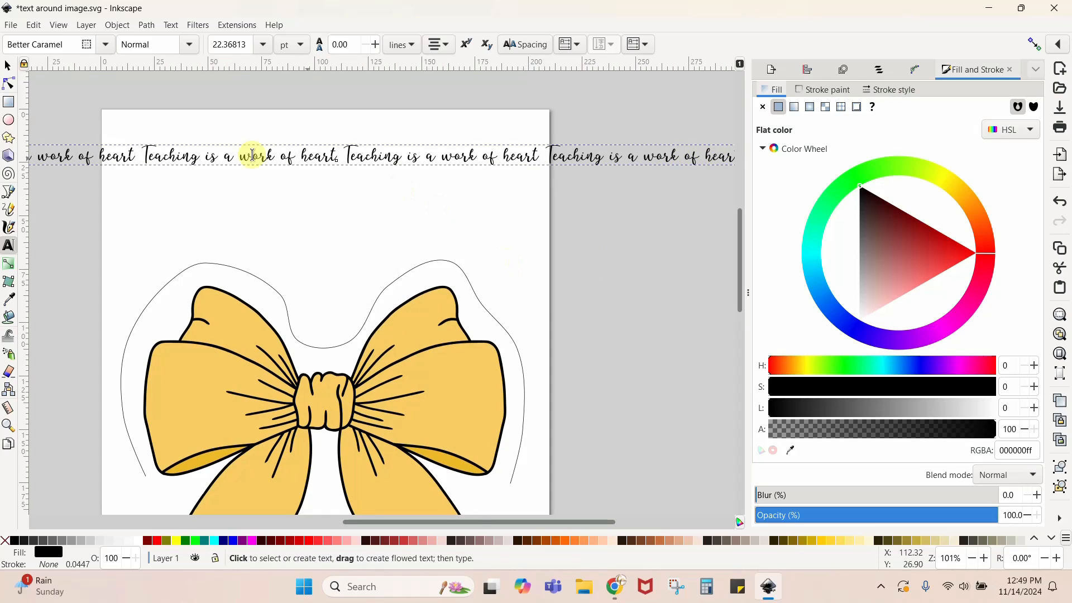
left_click(8, 66)
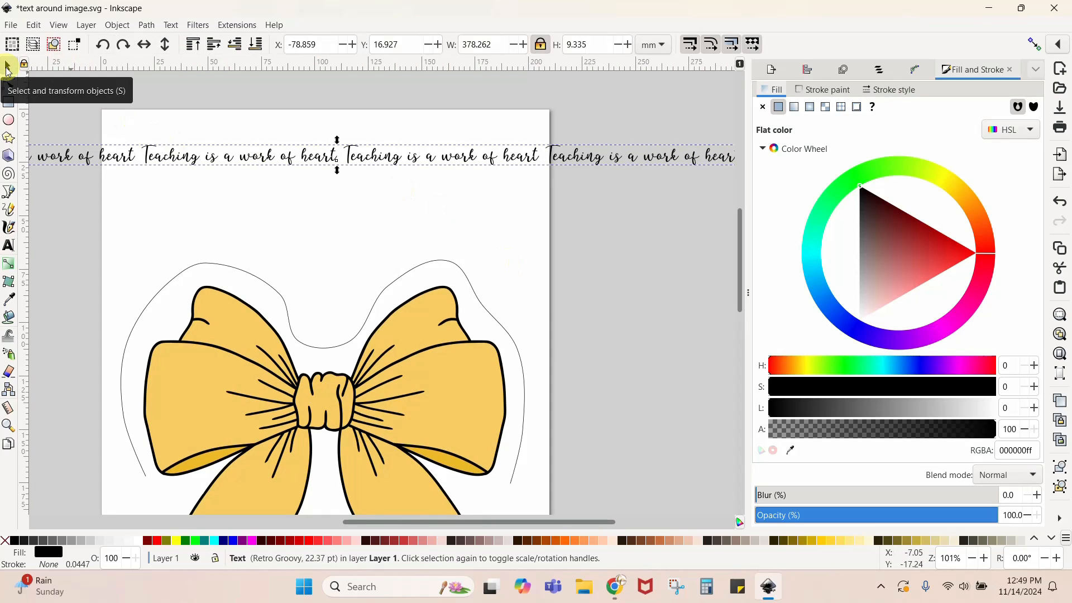
left_click_drag(171, 150, 302, 164)
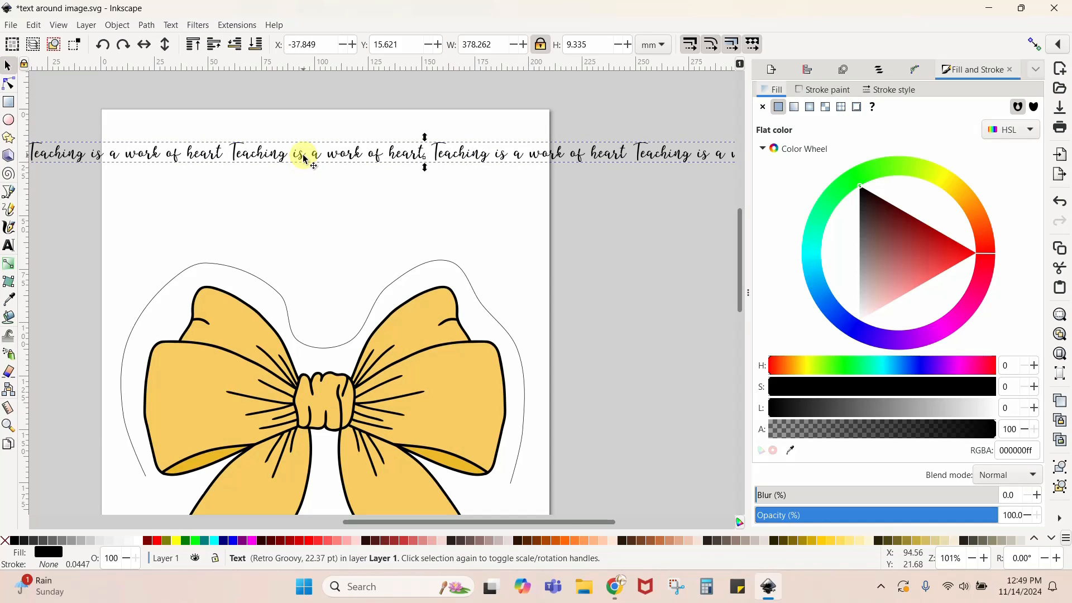
- Try putting the four-phrase text on the curved path around the bow, undo it, and clear the selection
left_click(261, 281, "shift")
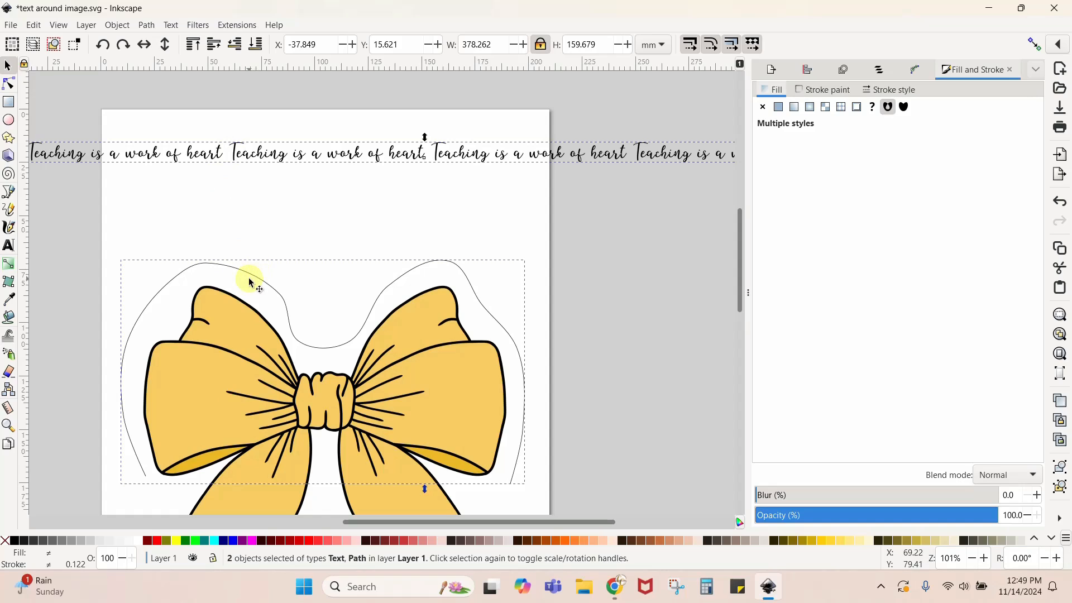
left_click(171, 25)
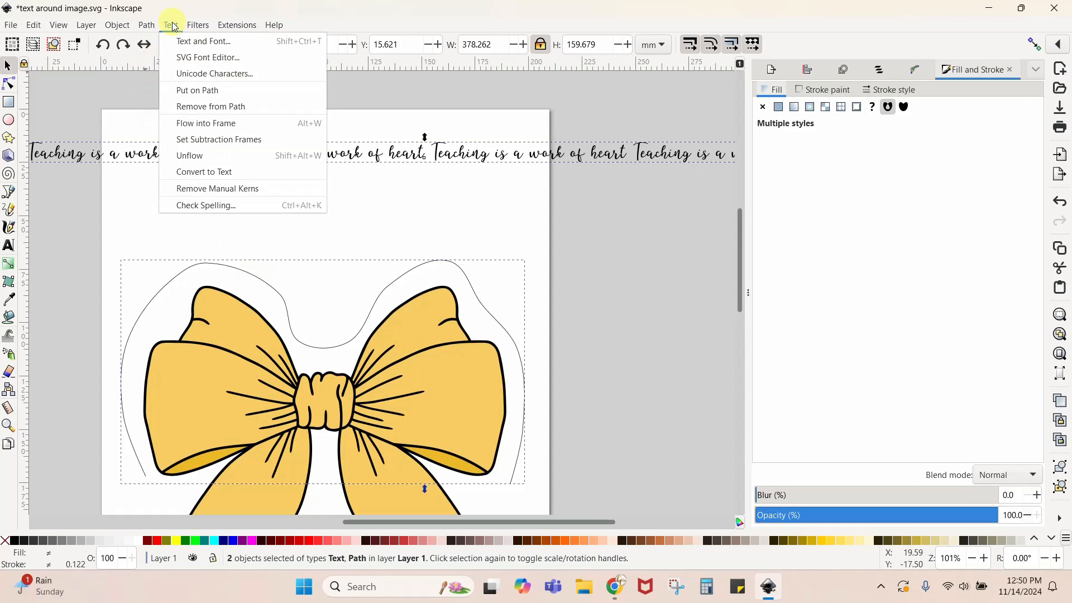
left_click(191, 90)
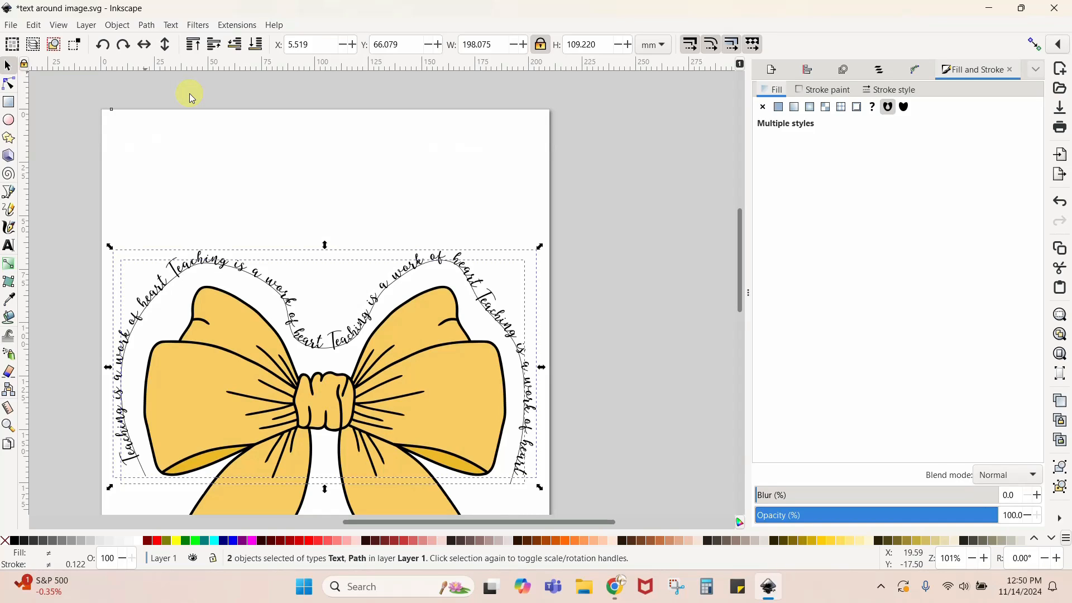
key("ctrl+z")
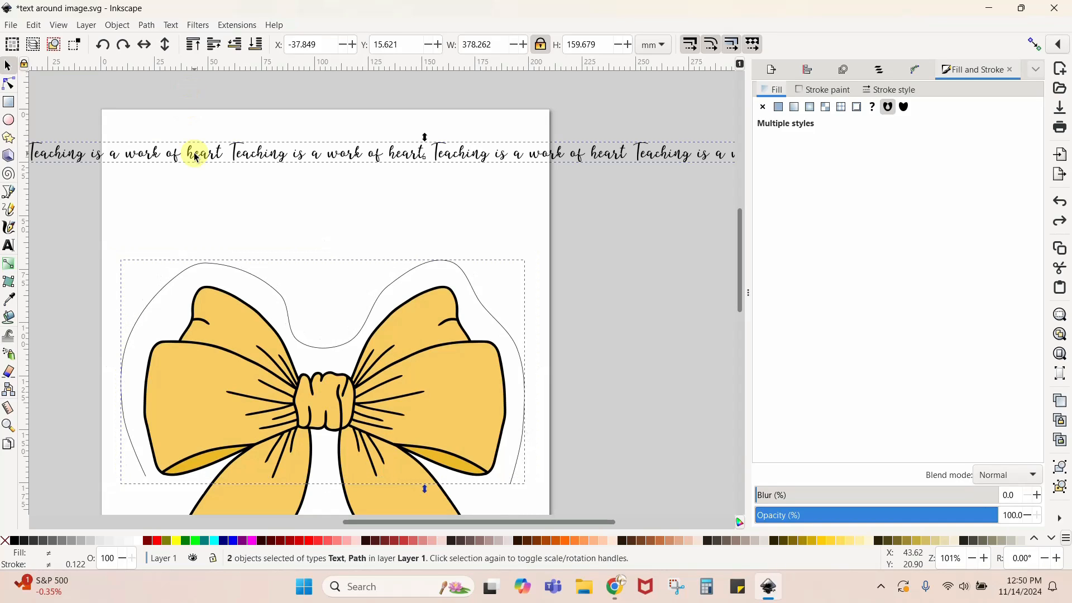
left_click(284, 221)
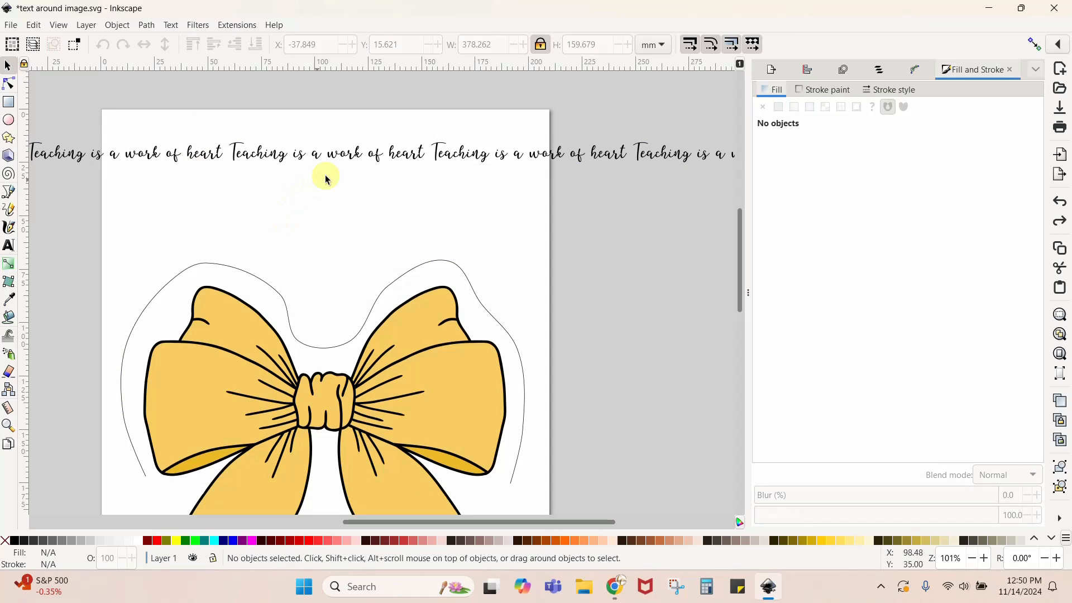
- Scale the text proportionally to about 436 mm wide and 10.8 mm high, and put it on the path around the bow
left_click_drag(437, 159, 222, 168)
left_click_drag(617, 177, 738, 248)
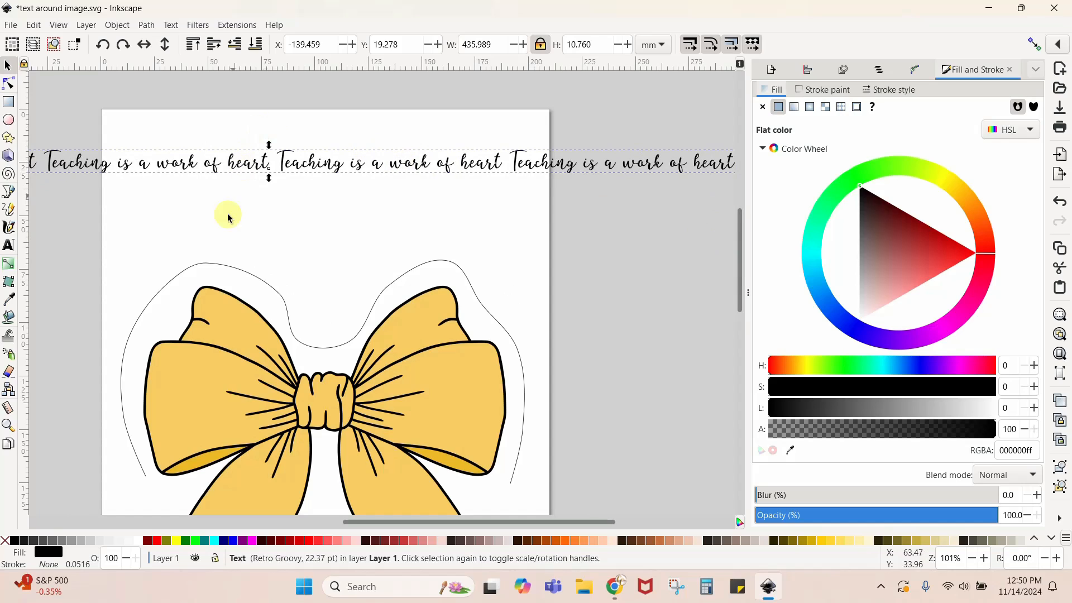
key("shift")
left_click(221, 271, "shift")
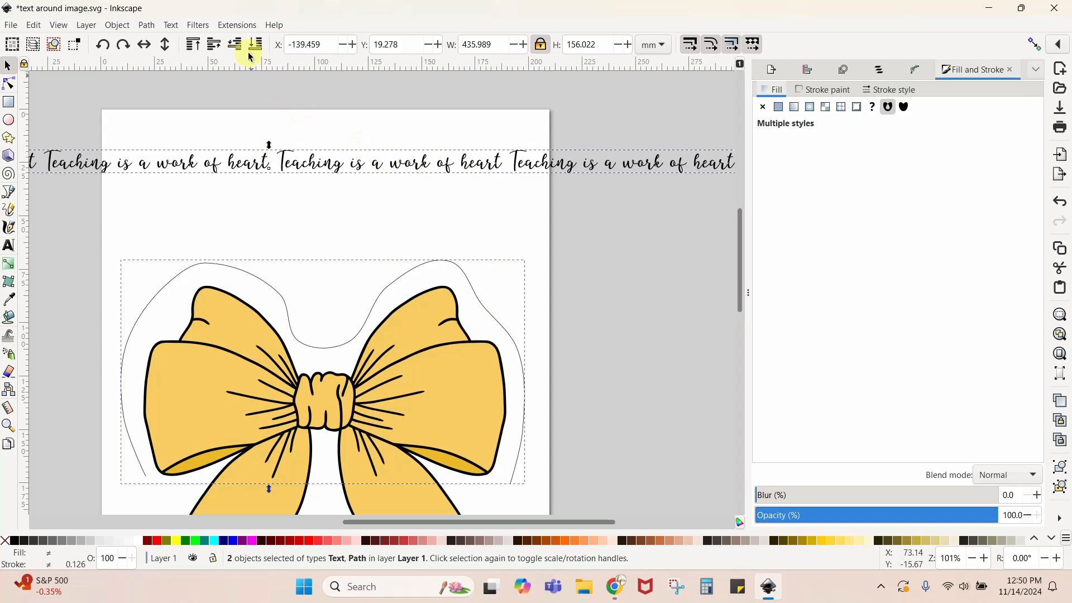
left_click(175, 26)
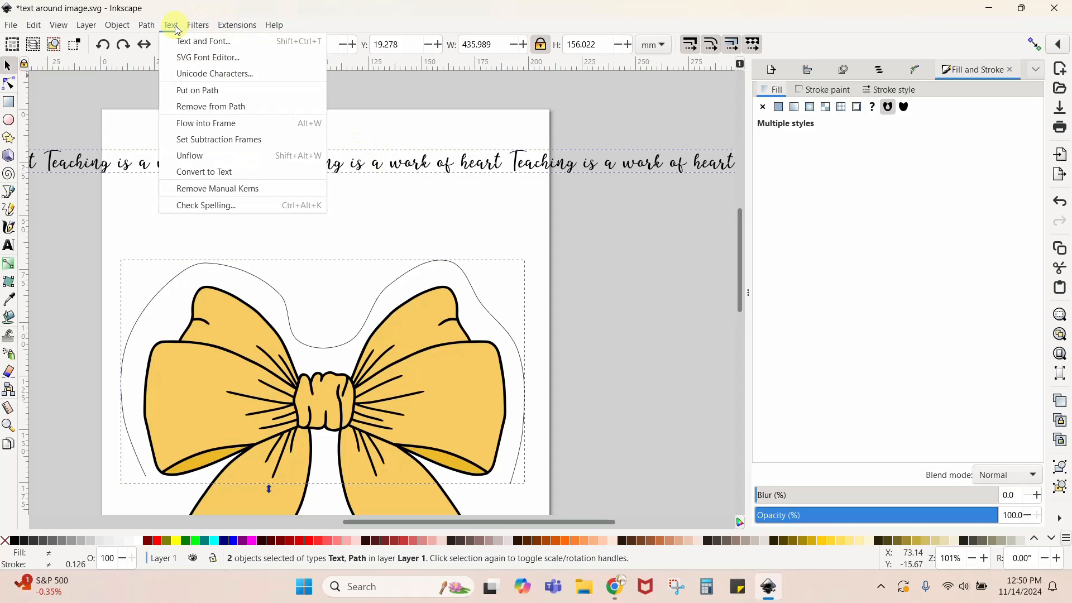
left_click(182, 88)
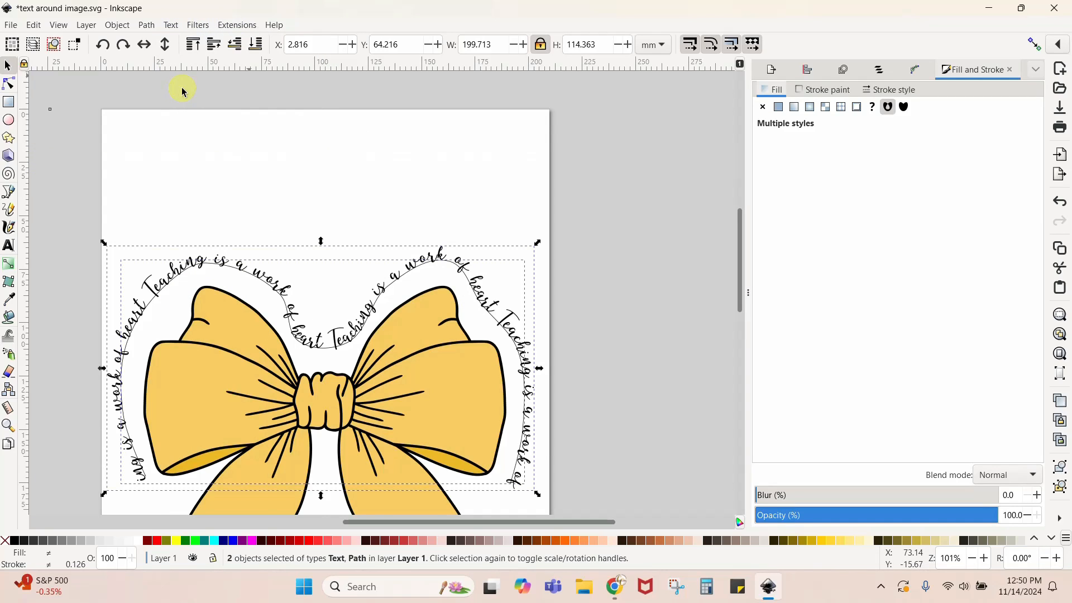
scroll(182, 88, "down", 4)
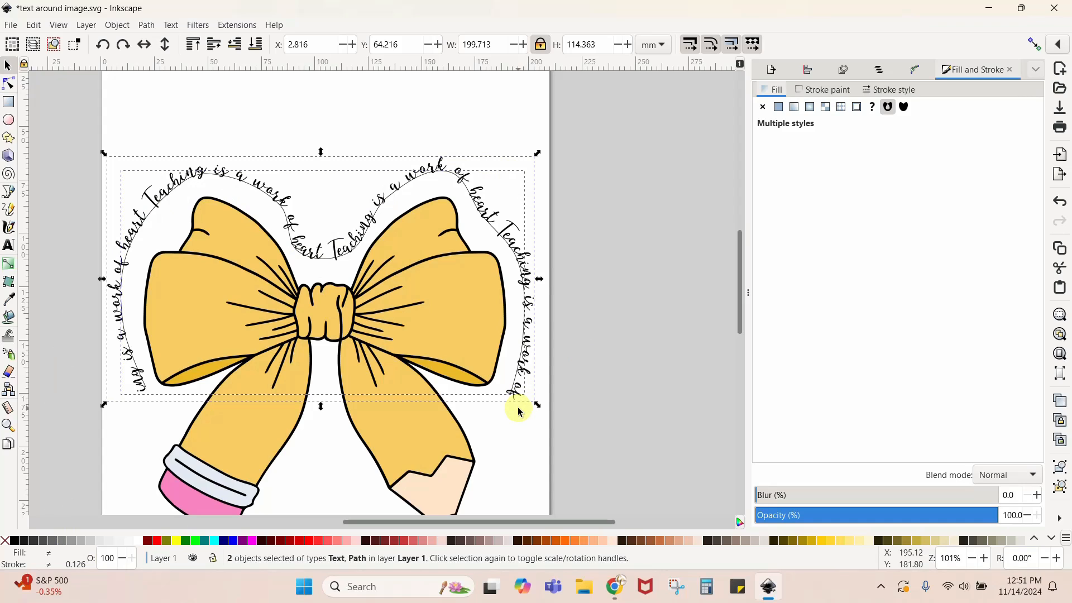
- Remove the text from the path, move it to the top of the bow, and scale it to about 351 mm wide
left_click(337, 249)
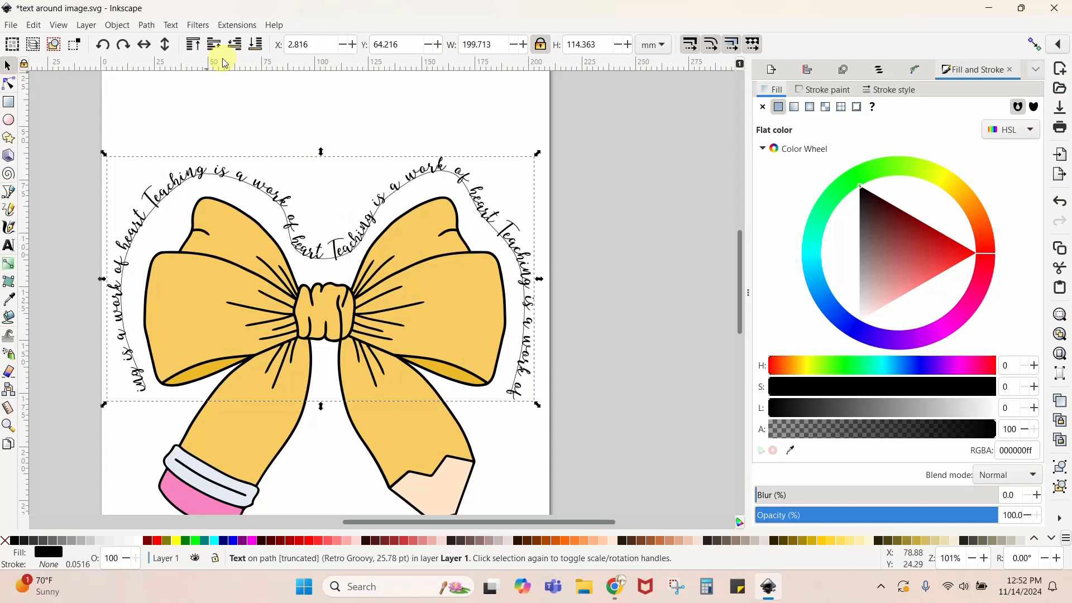
left_click(171, 25)
left_click(192, 109)
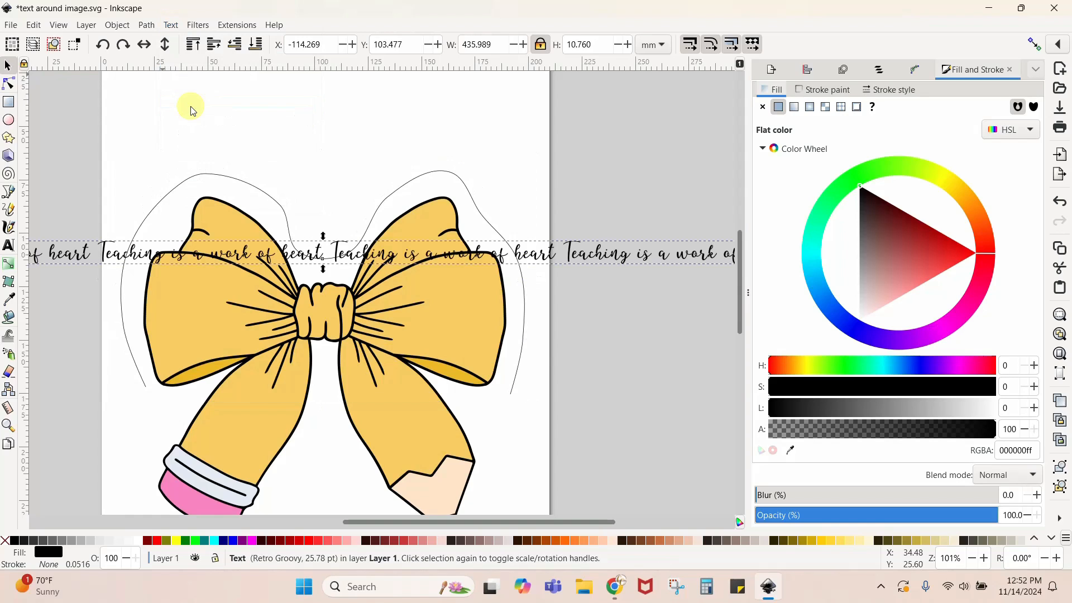
left_click_drag(605, 256, 466, 158)
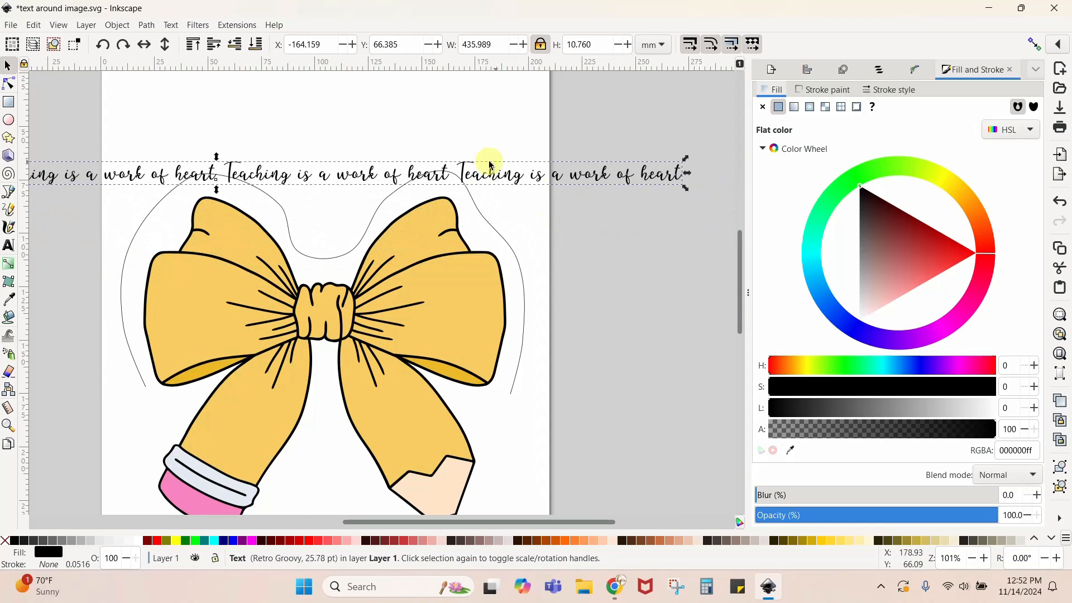
left_click_drag(686, 192, 505, 187)
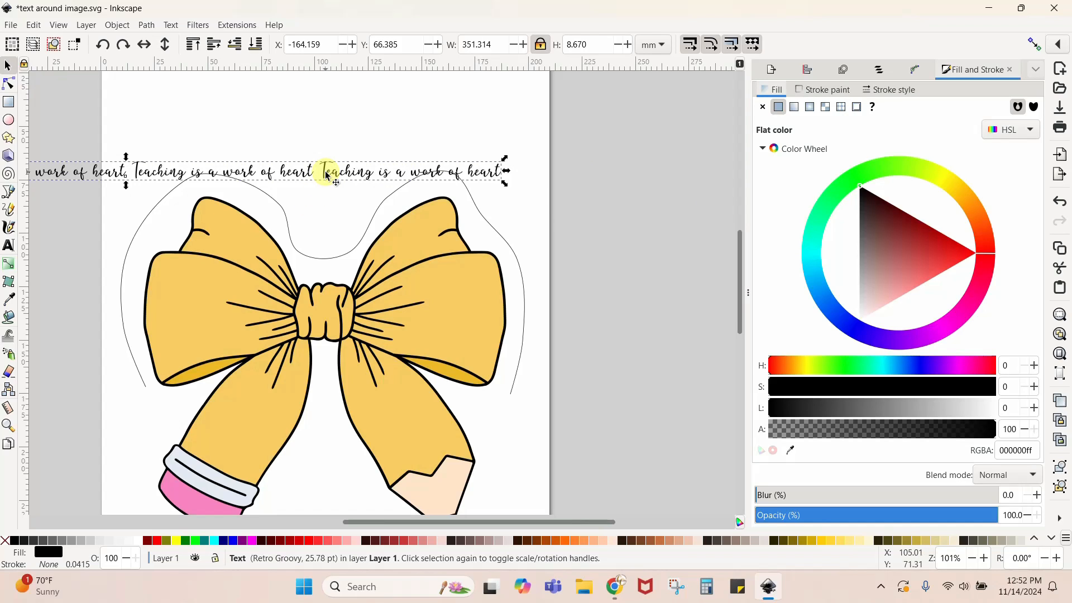
- Try putting the reduced text on the path around the bow, and undo the placement
left_click(328, 259, "shift")
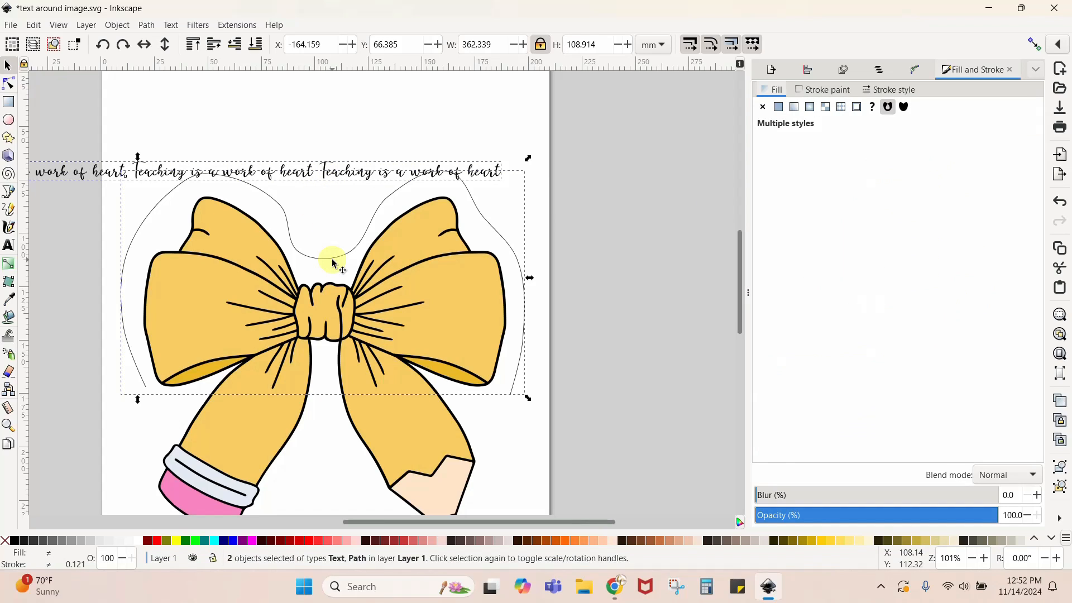
left_click(171, 25)
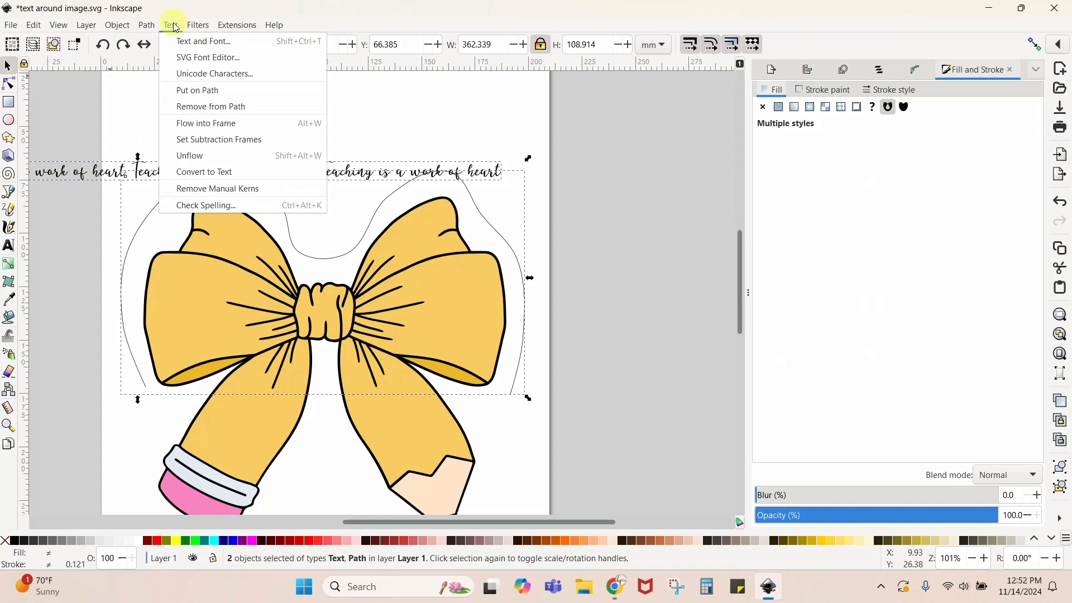
left_click(192, 94)
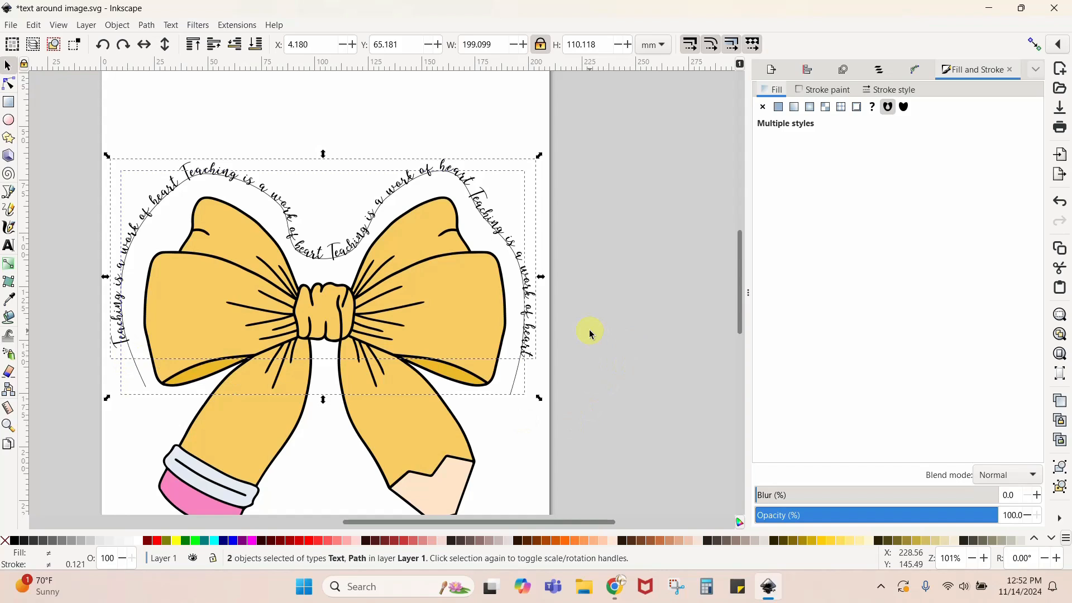
key("ctrl+z")
key("Escape")
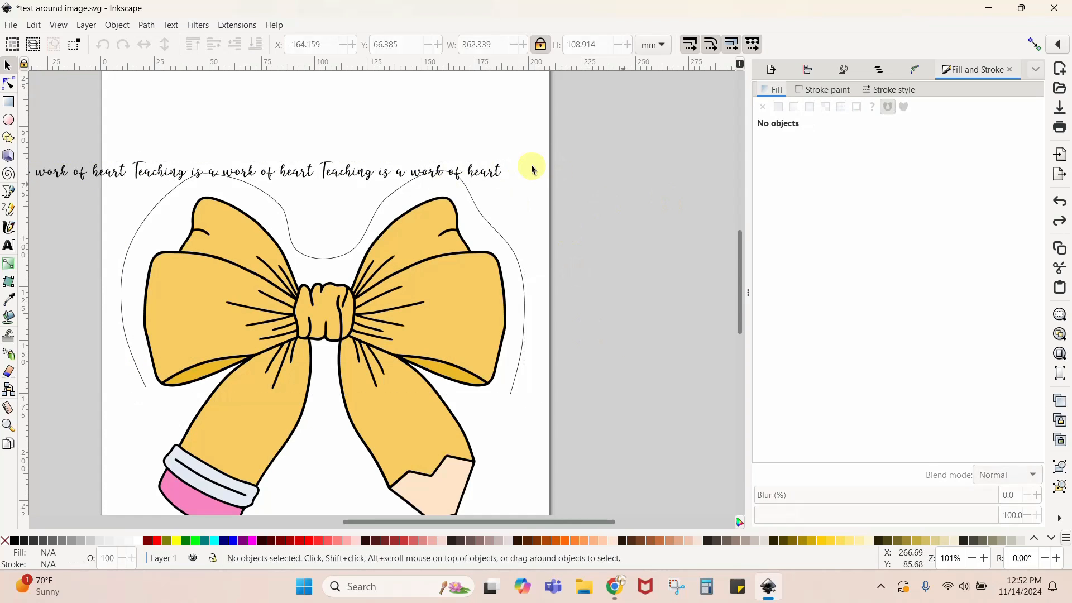
- Enlarge the text proportionally to about 366 mm wide and 9 mm high, and put it on the path around the bow
left_click(498, 176)
left_click_drag(508, 187, 536, 196)
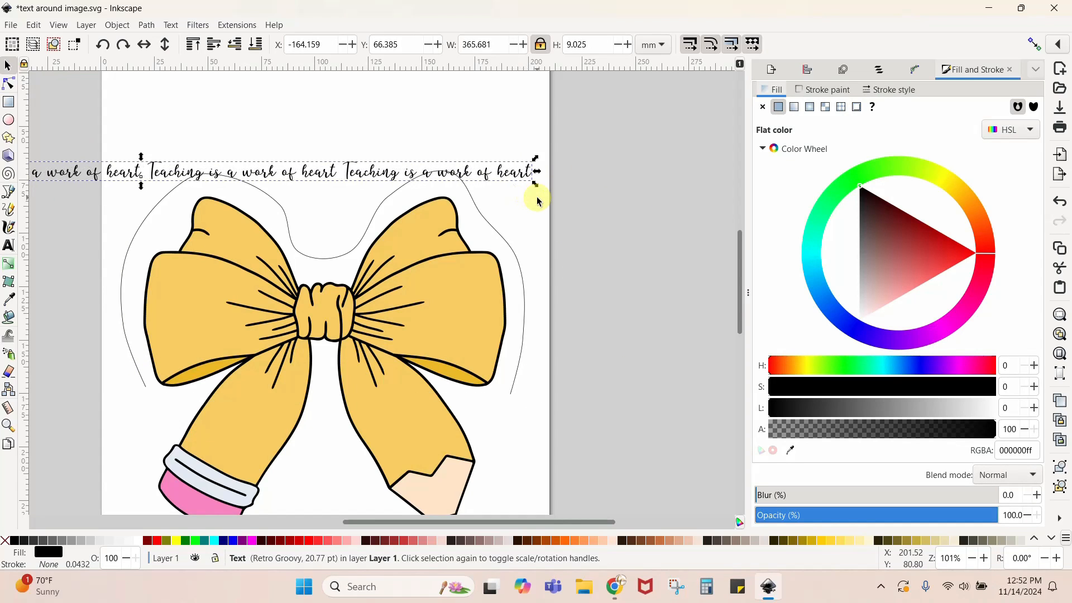
left_click(294, 246, "shift")
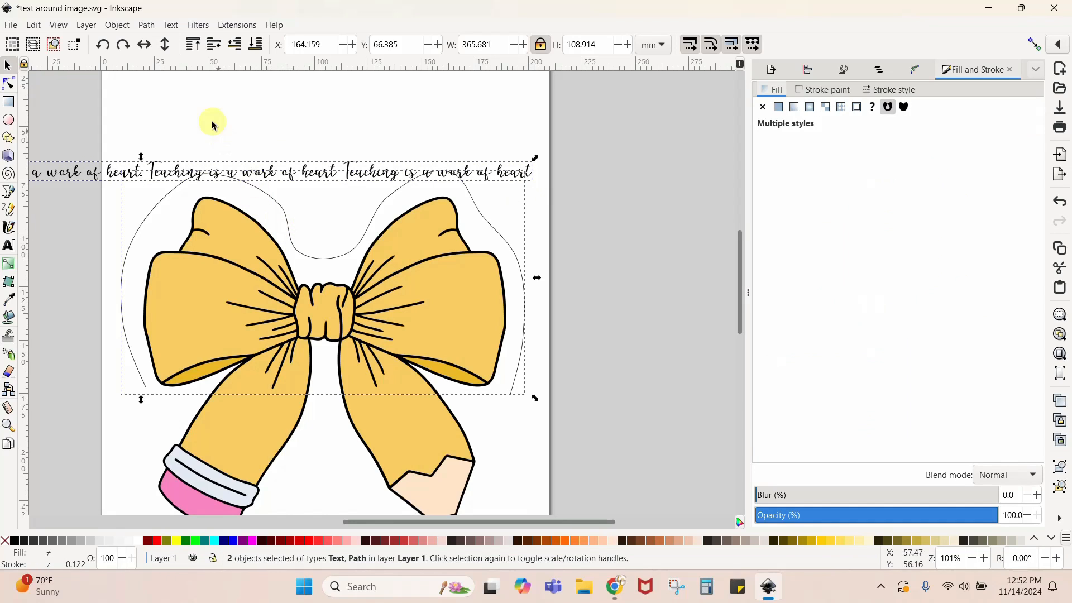
left_click(171, 25)
left_click(194, 90)
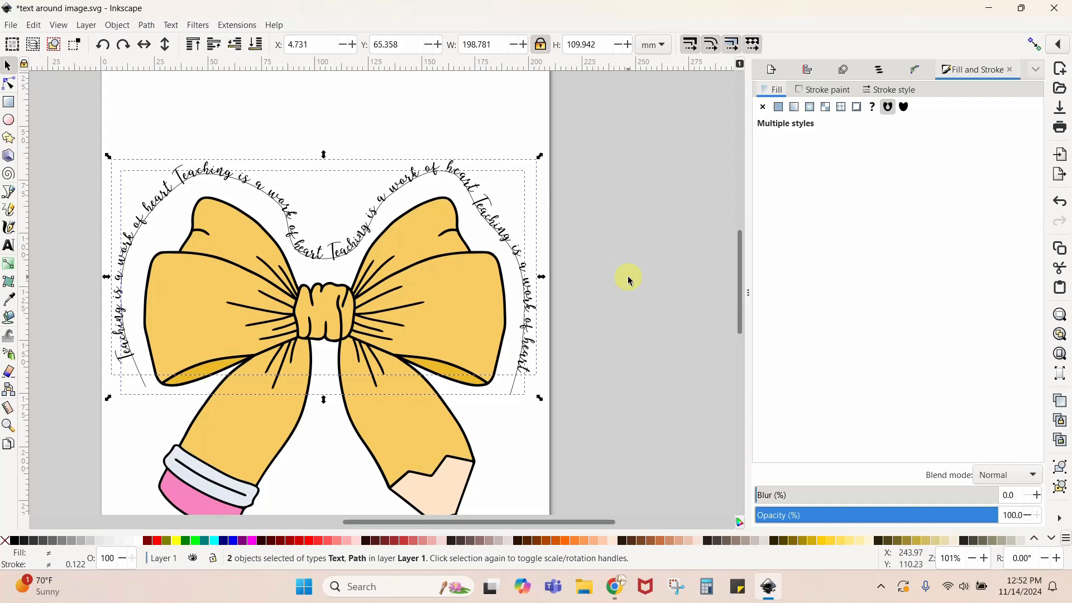
left_click(639, 355)
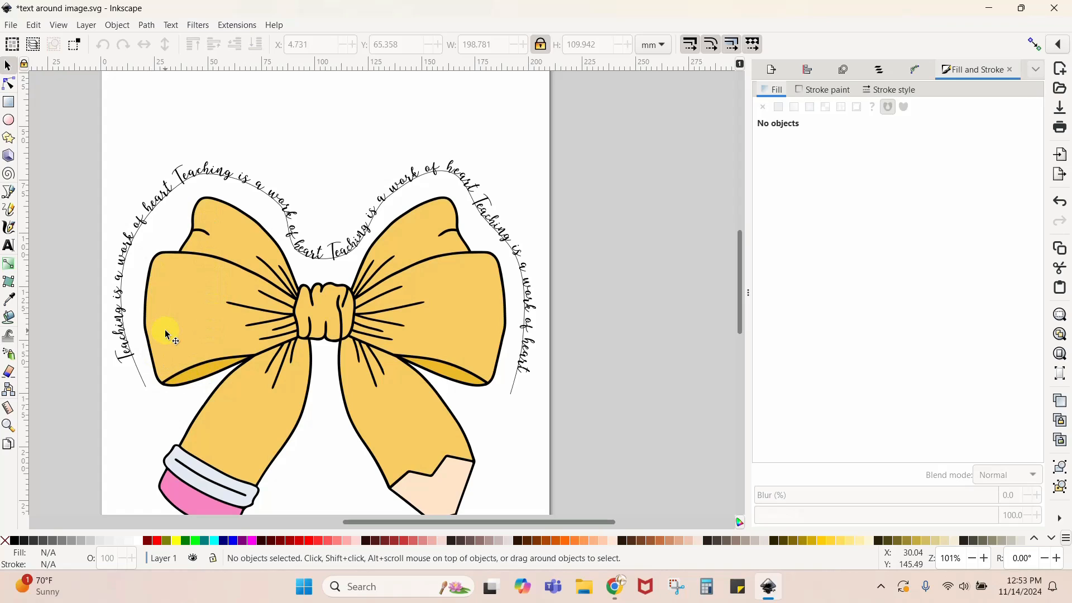
- Convert the curved text from object to path and delete the thin guide path around the bow
left_click(174, 175)
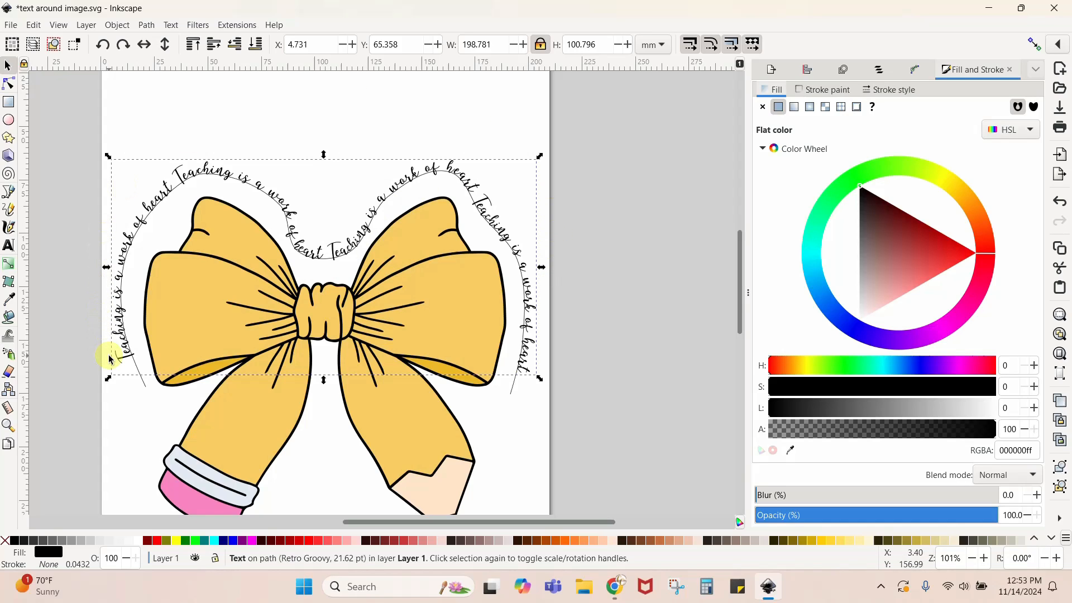
left_click(150, 26)
left_click(178, 41)
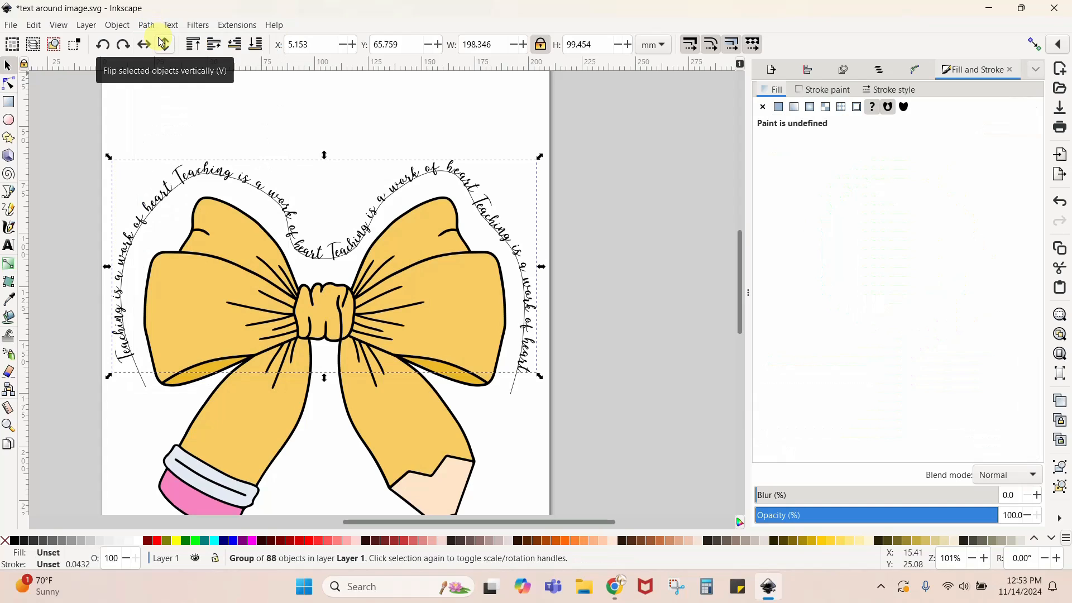
left_click(595, 423)
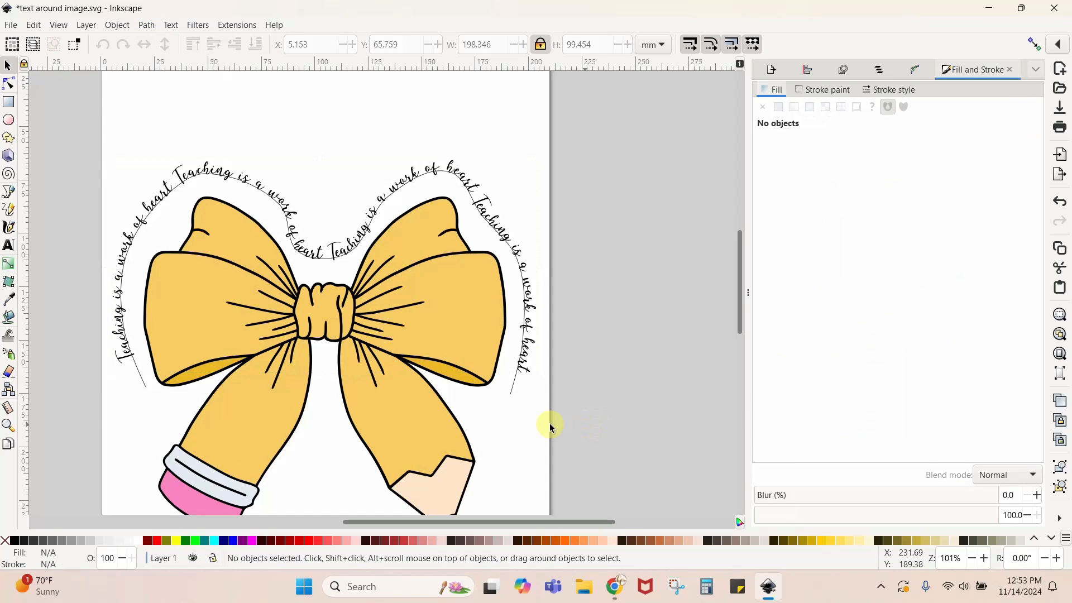
left_click(512, 396)
key("Delete")
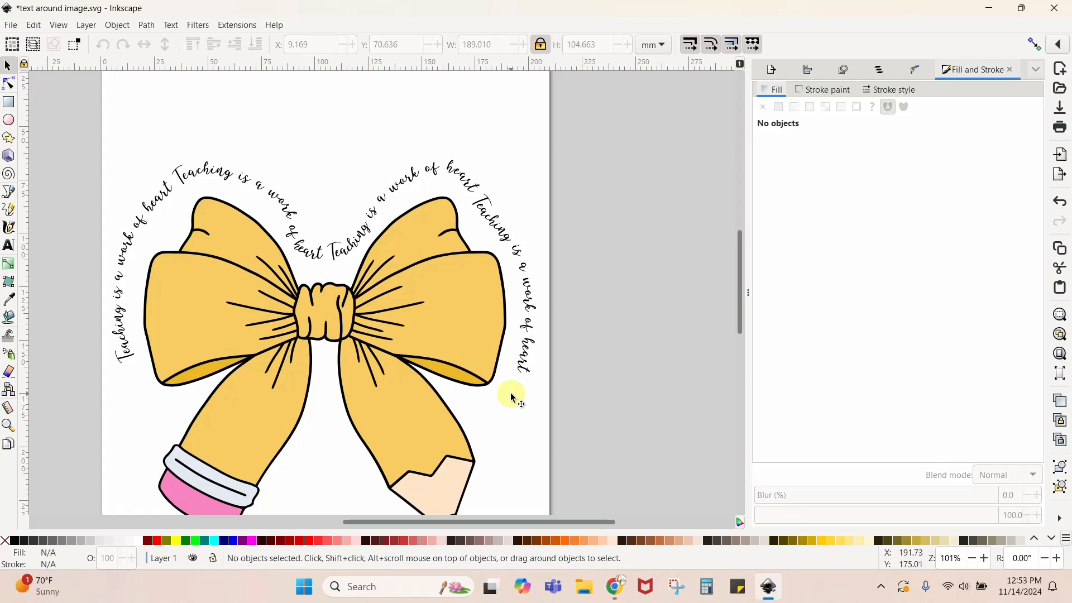
- Undo the guide path deletion, the conversion to path and the placement of the text on the path
key("ctrl+z")
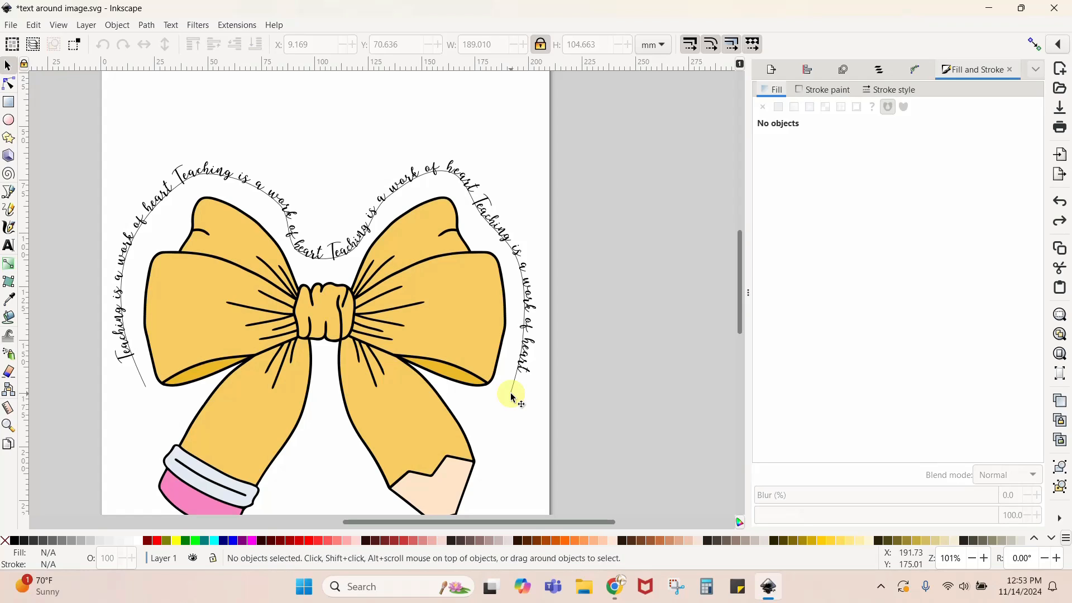
key("ctrl+z")
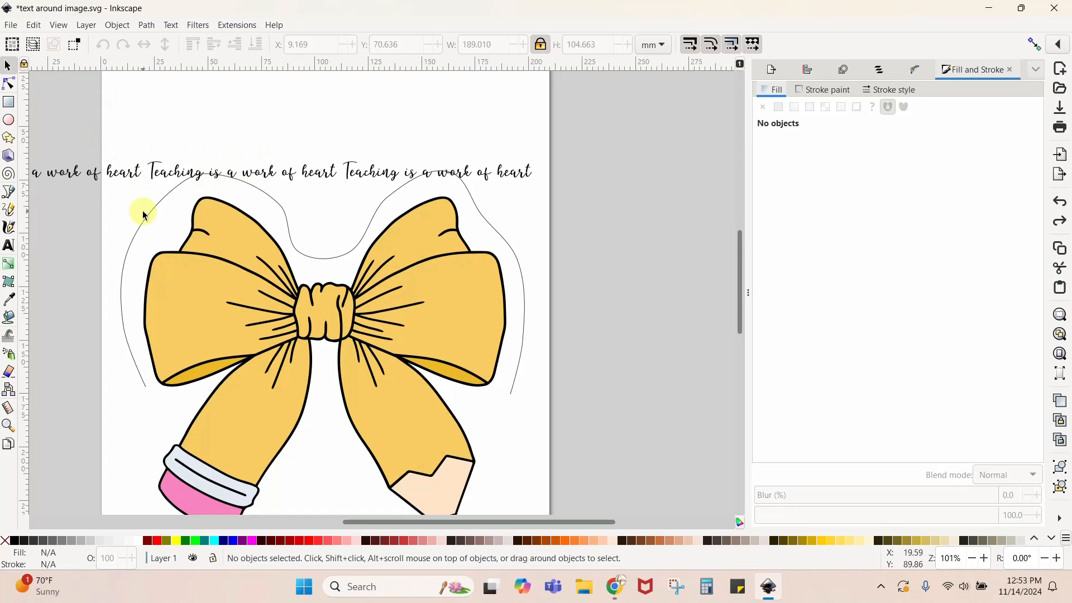
- Put the repeated "Teaching is a work of heart" text on the guide path around the pencil bow
left_click(146, 173)
left_click(138, 235, "shift")
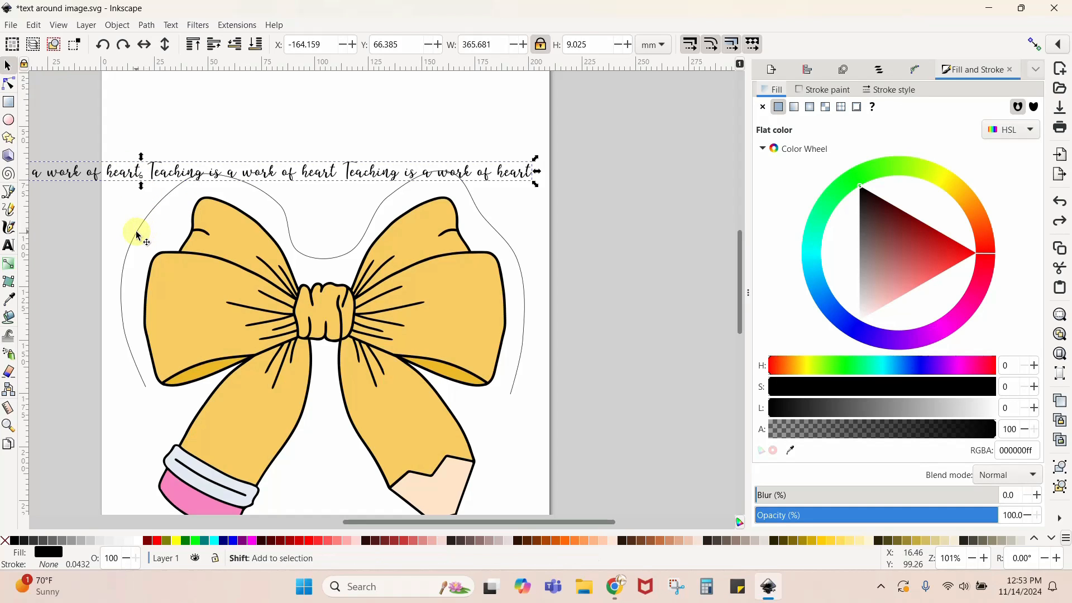
left_click(171, 25)
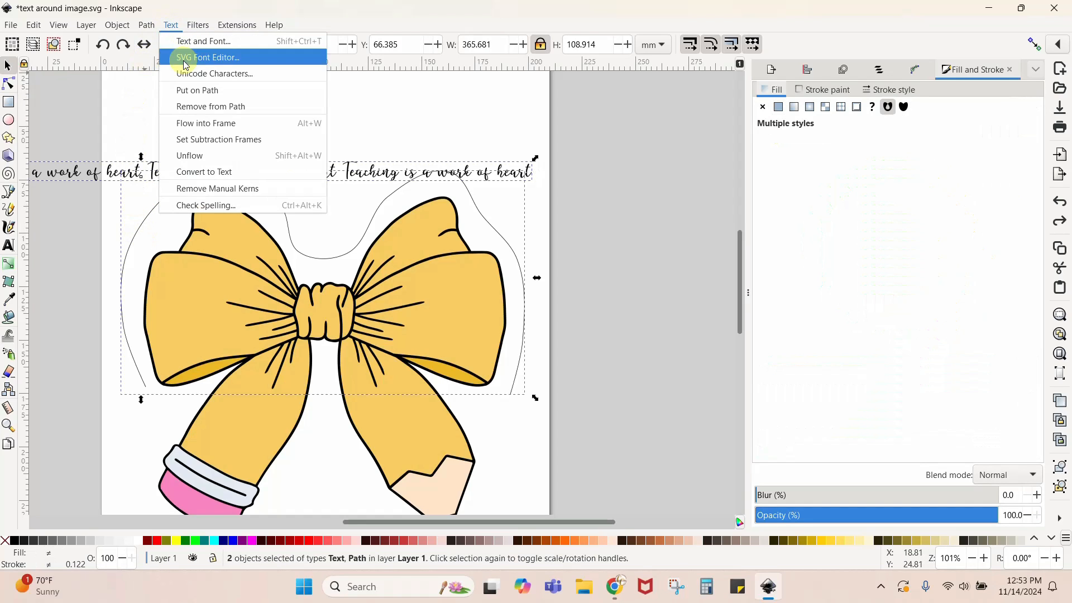
left_click(186, 90)
left_click(653, 180)
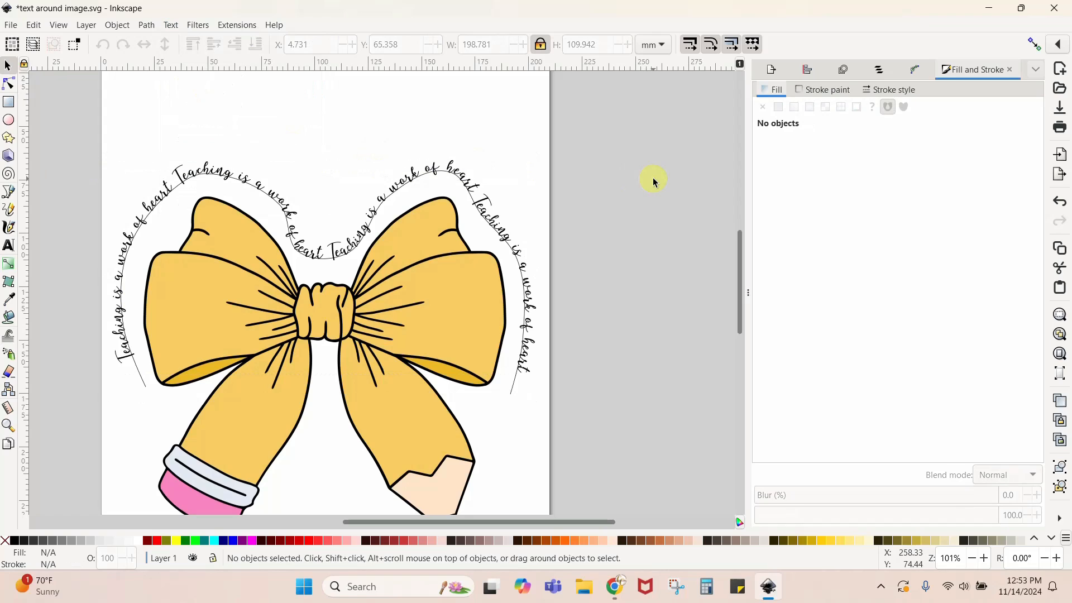
- Try deleting the guide path while the text is still attached to it, and undo the deletion
left_click(511, 395)
key("Delete")
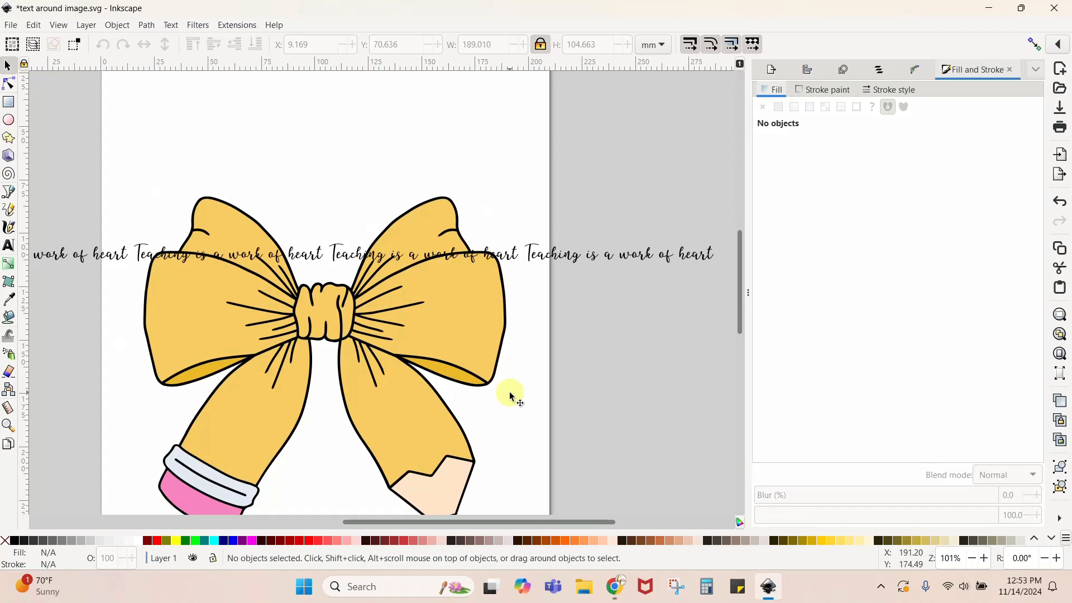
key("ctrl+z")
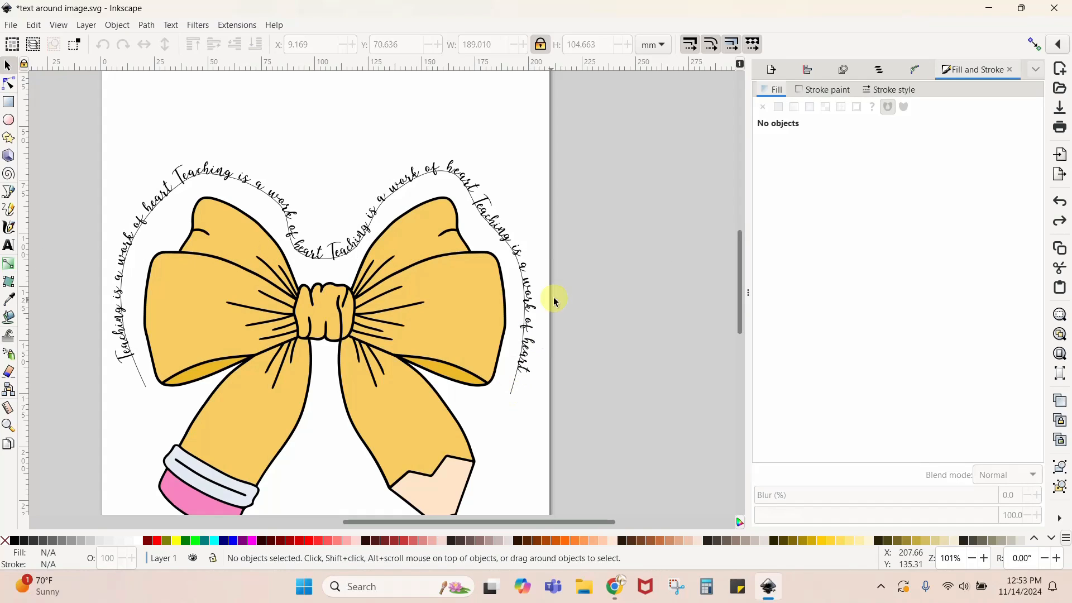
- Convert the curved text around the pencil bow from object to path and delete the thin guide path
left_click(178, 174)
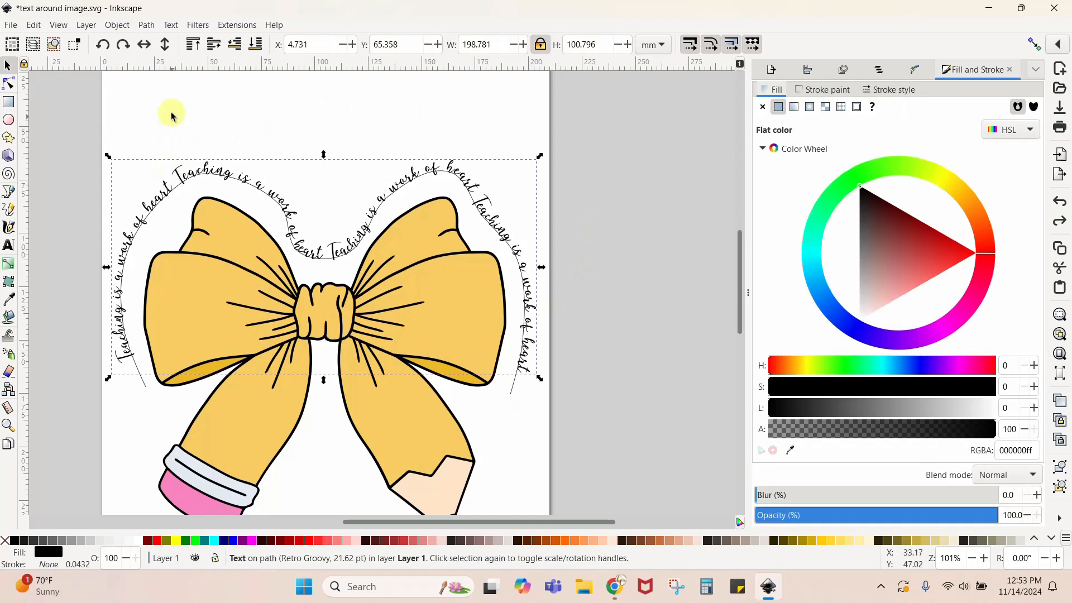
left_click(150, 28)
left_click(158, 43)
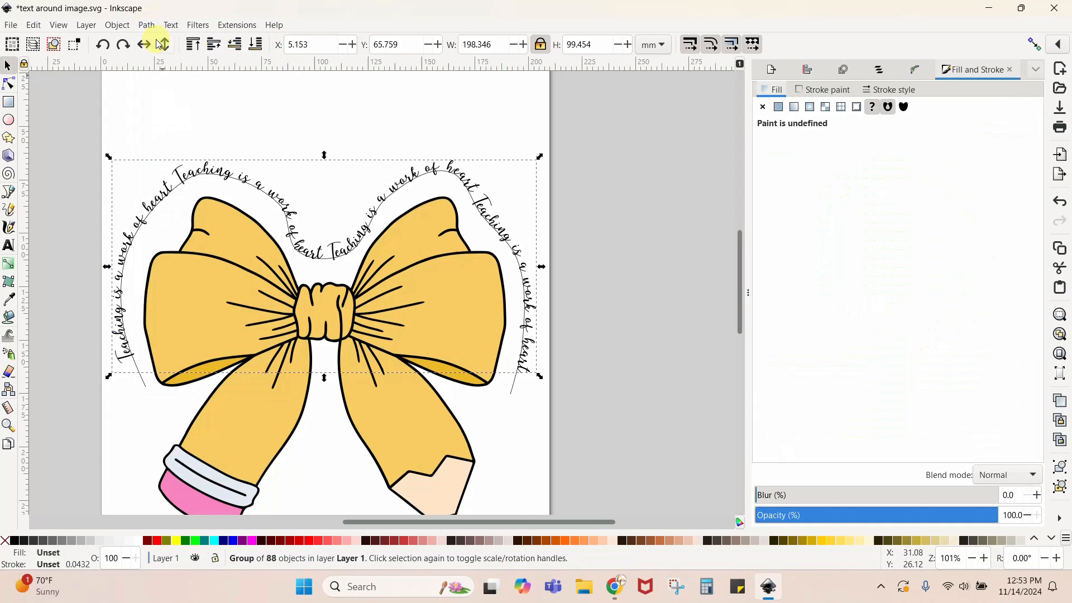
left_click(134, 398)
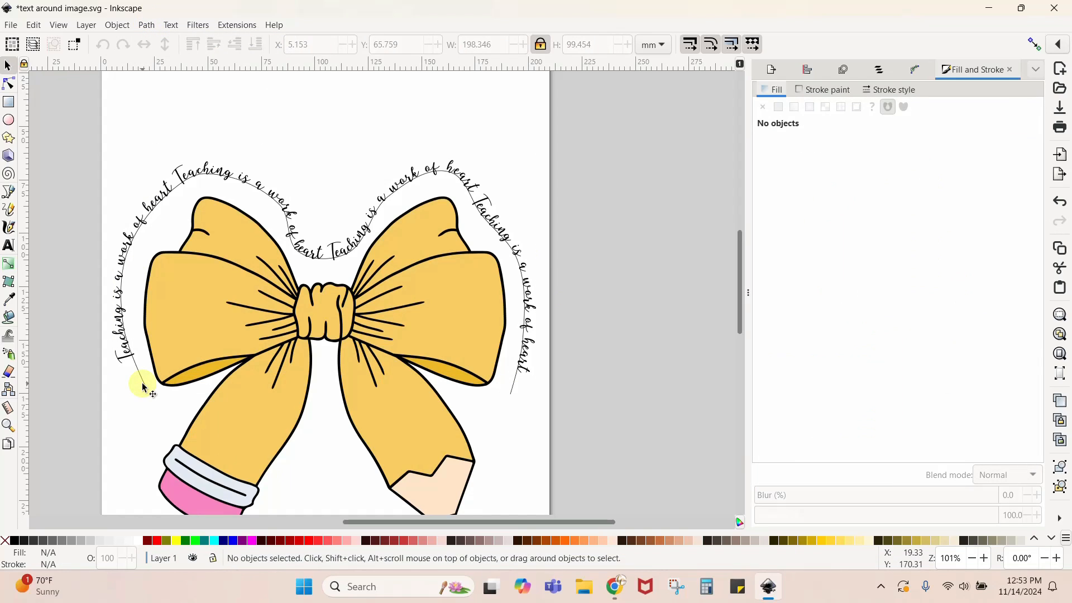
left_click(148, 391)
key("Delete")
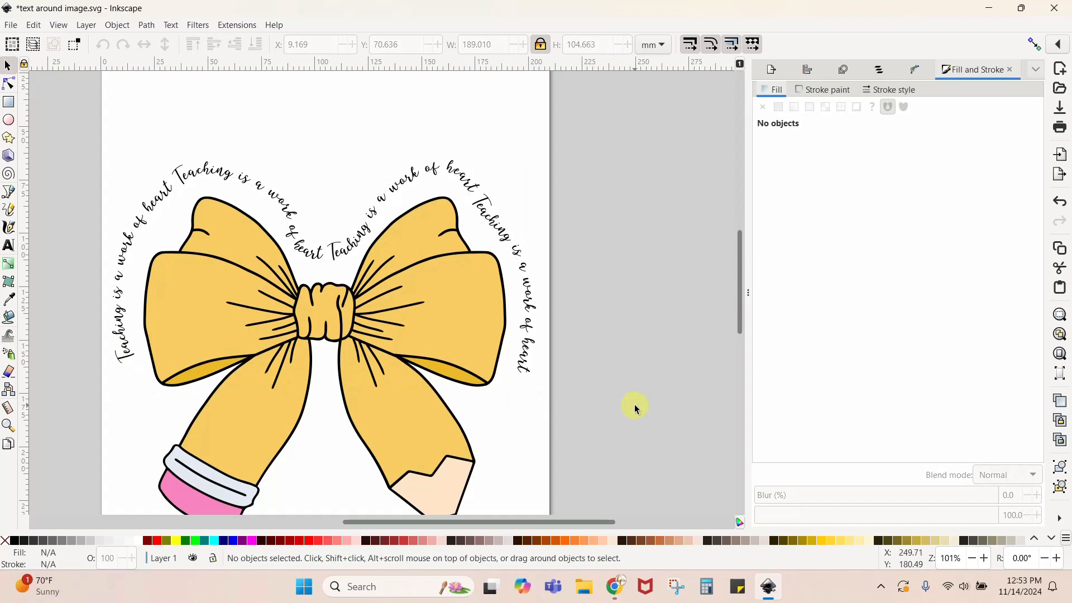
- Move the pencil bow designs and their text off the page, and place the grouped nativity design on the page
key("minus")
key("minus")
key("minus")
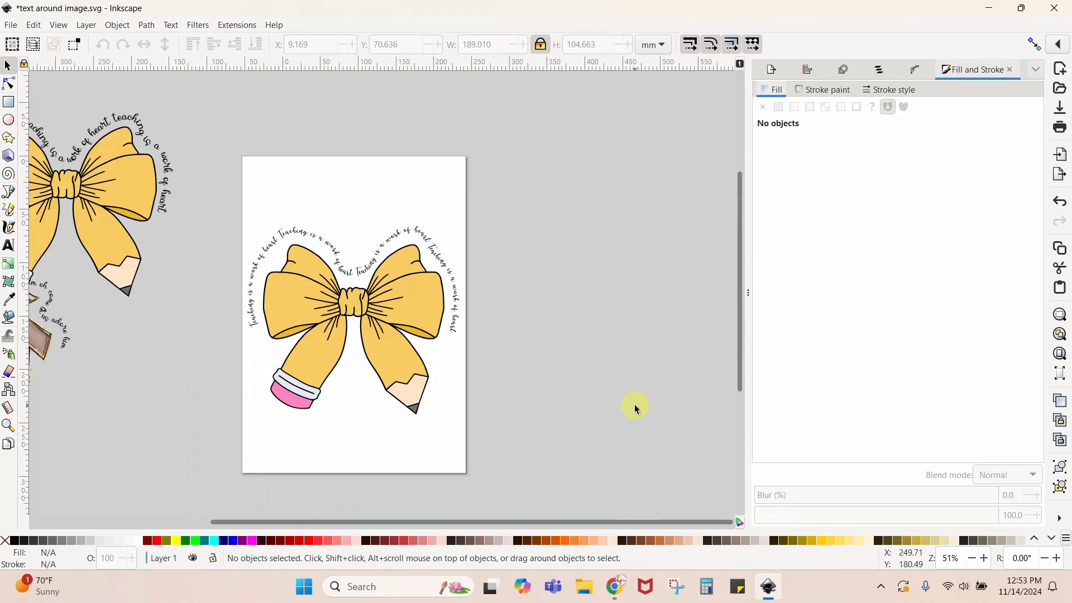
left_click_drag(218, 213, 671, 167)
left_click_drag(251, 214, 511, 430)
left_click_drag(383, 360, 633, 197)
left_click_drag(79, 305, 384, 284)
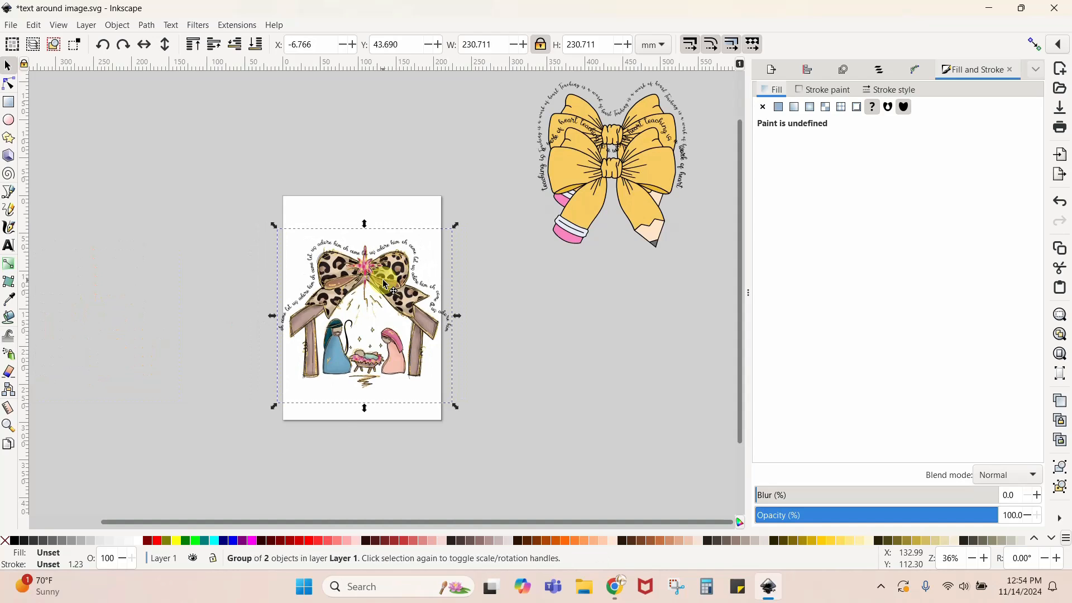
- Duplicate the grouped nativity design and move one copy off the page, leaving the other on the page
scroll(384, 285, "up", 3)
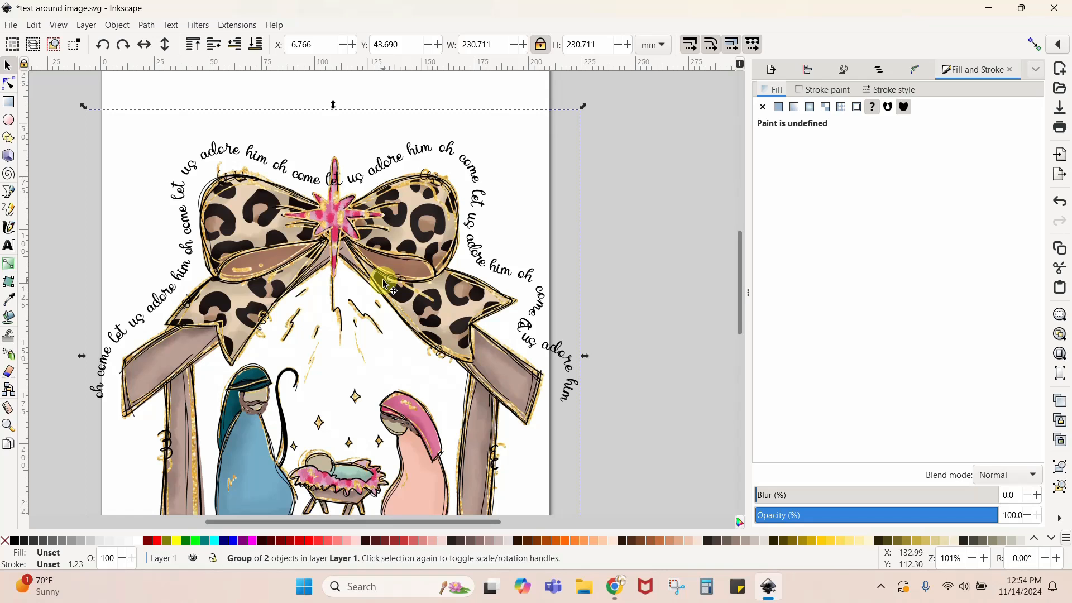
scroll(384, 283, "down", 2)
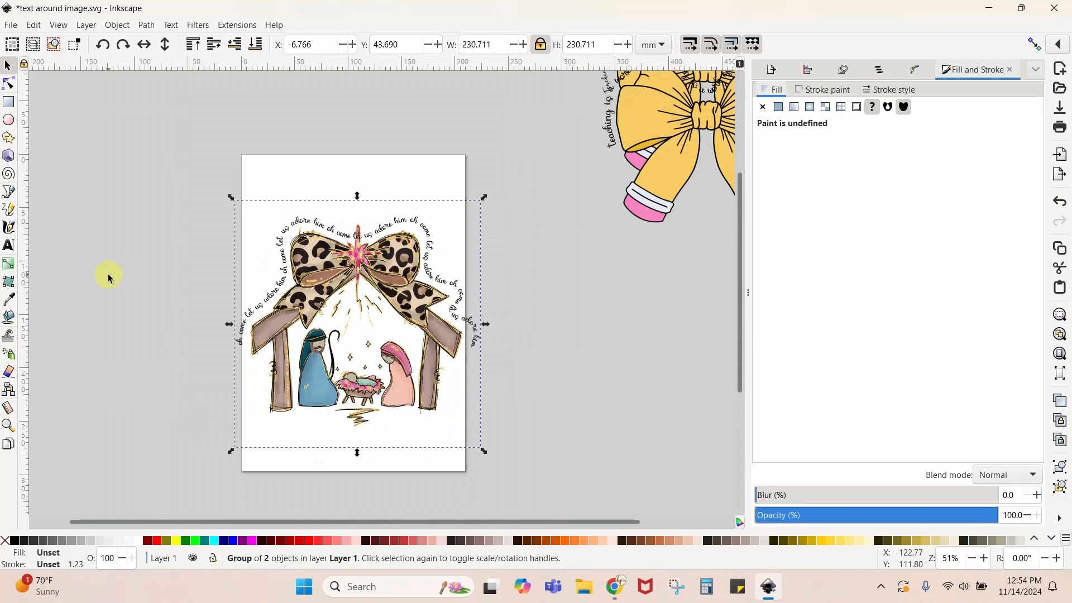
right_click(388, 282)
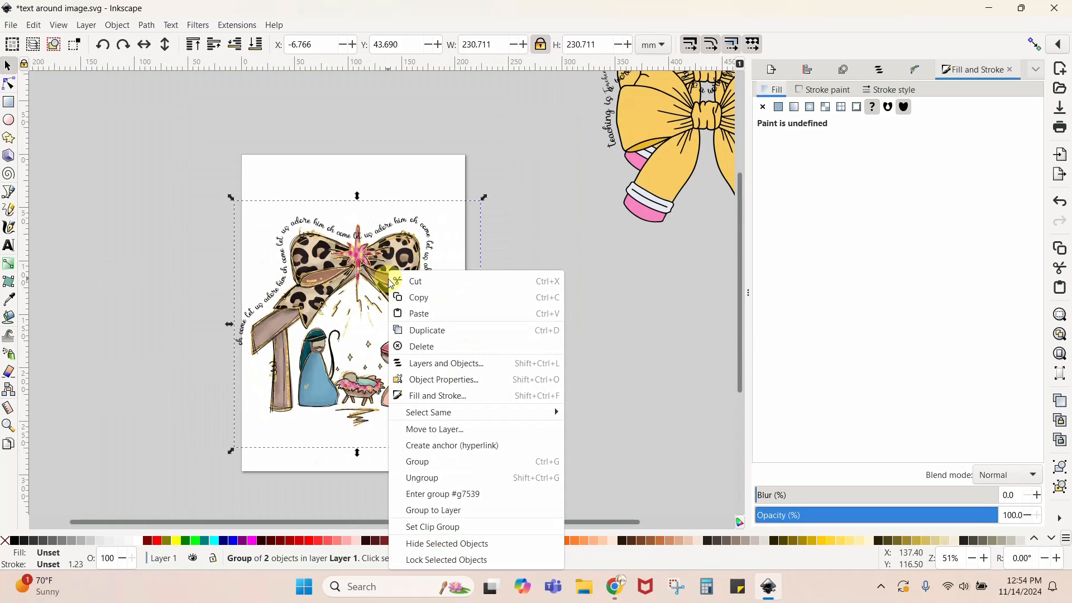
left_click(447, 329)
left_click_drag(280, 252, 3, 109)
left_click(296, 259)
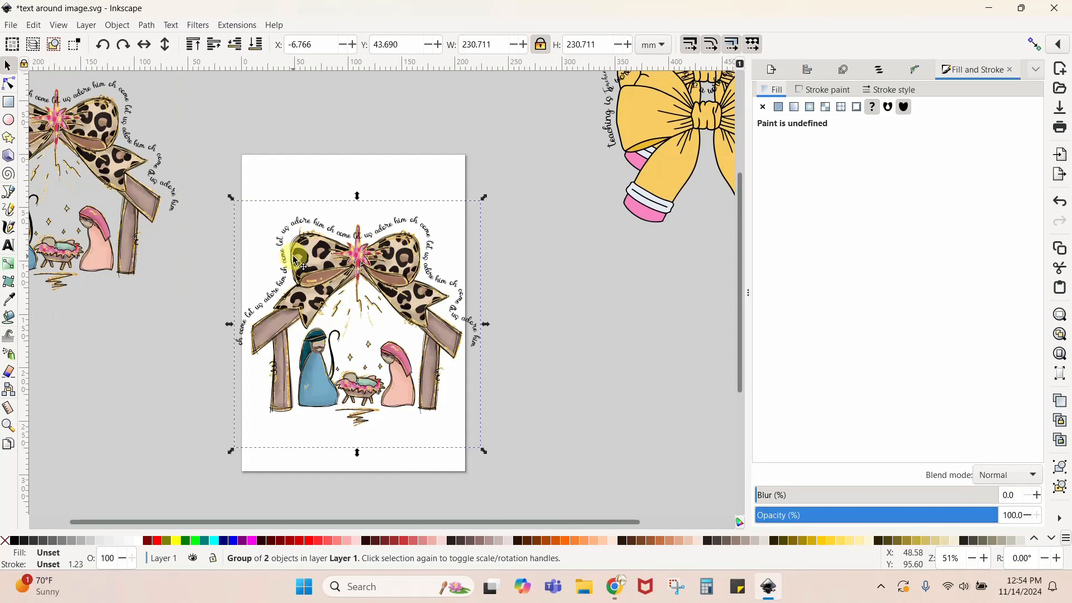
- Ungroup the nativity design on the page and delete its curved "oh come let us adore him" text
right_click(399, 251)
left_click(459, 459)
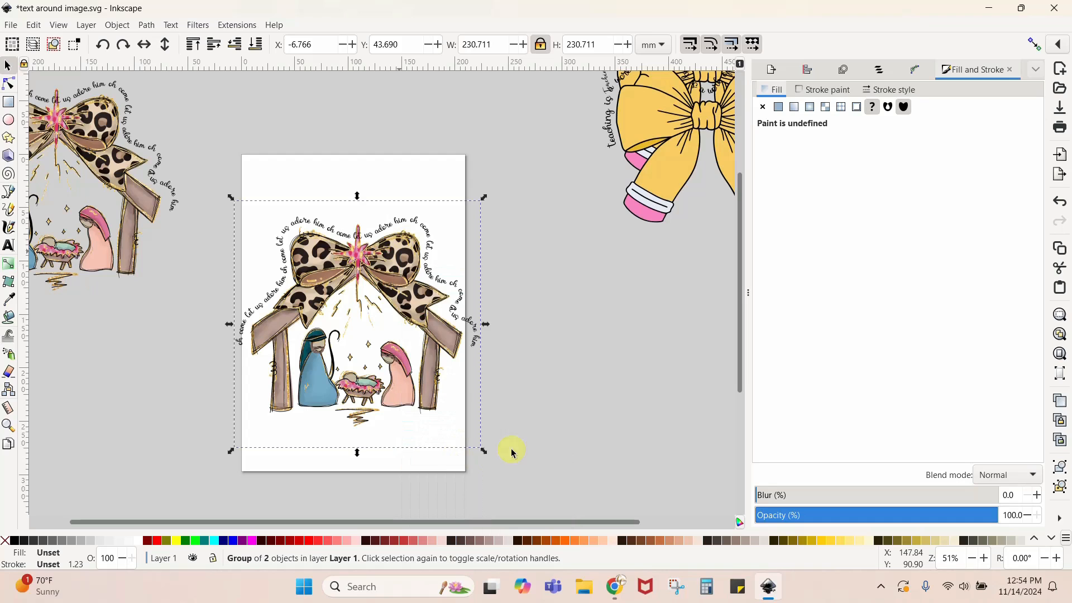
left_click(560, 342)
left_click_drag(475, 341, 491, 216)
key("Delete")
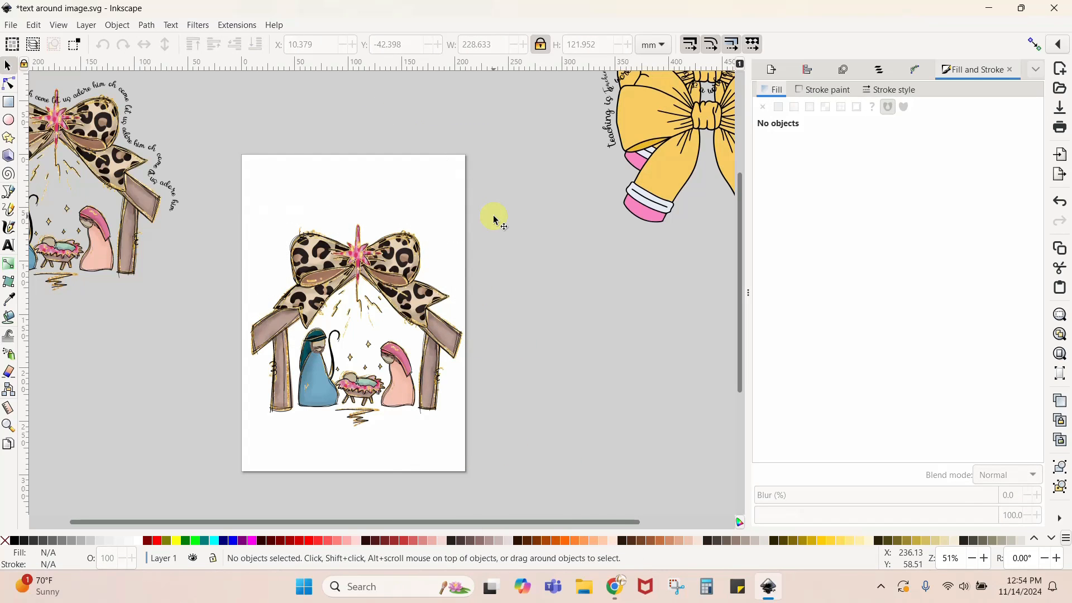
- Draw an open 11-node path of straight segments around the nativity's roof beams and leopard bow, about 217 mm wide and 140 mm high
key("1")
scroll(494, 219, "down", 2)
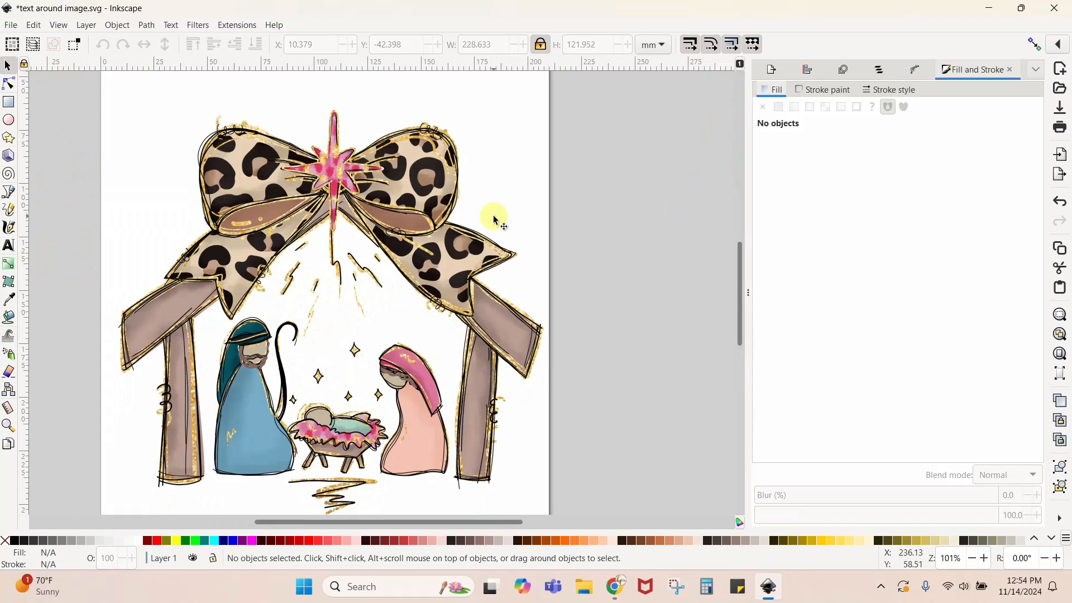
left_click_drag(495, 318, 495, 320)
scroll(279, 203, "up", 2)
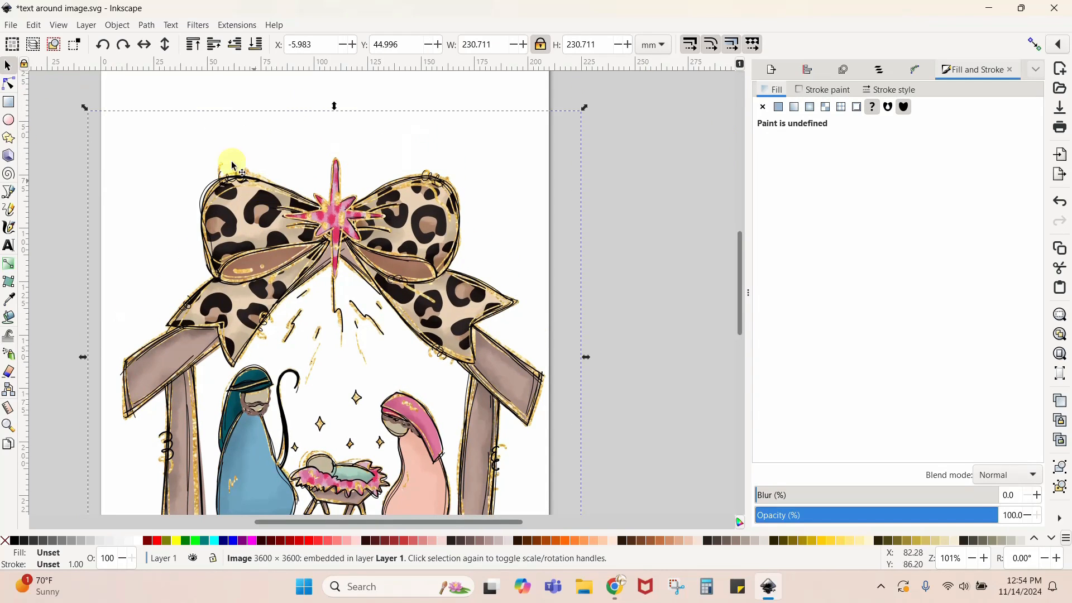
left_click(9, 192)
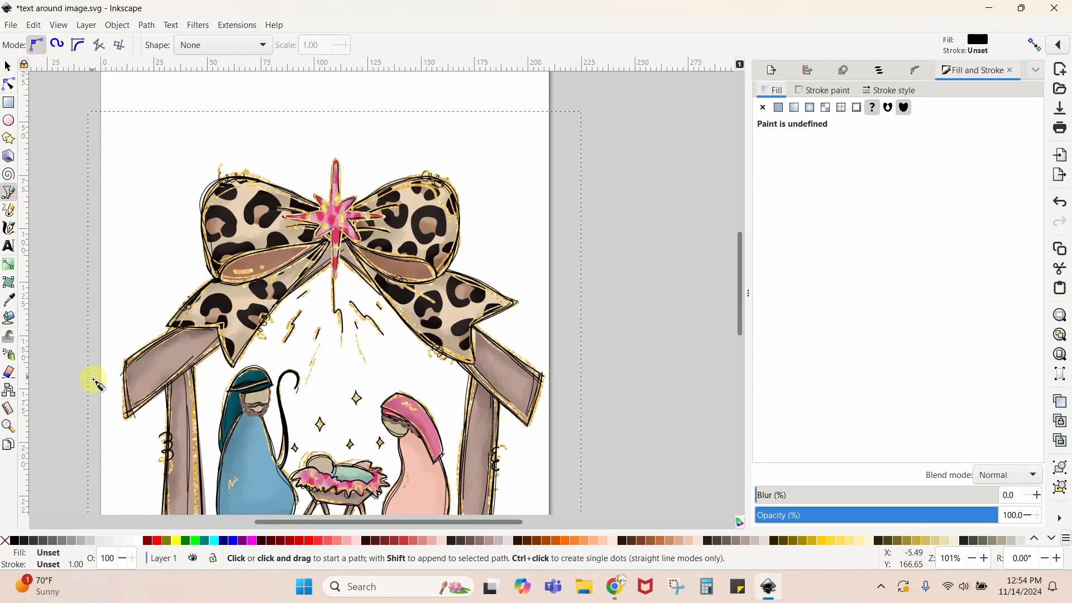
left_click(113, 419)
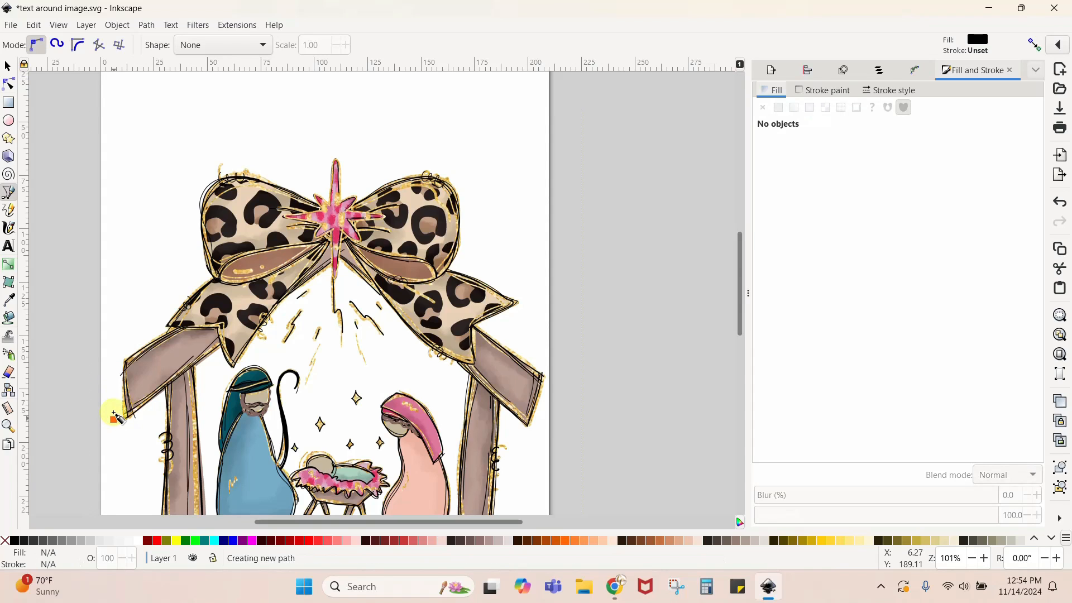
left_click(111, 351)
left_click(191, 273)
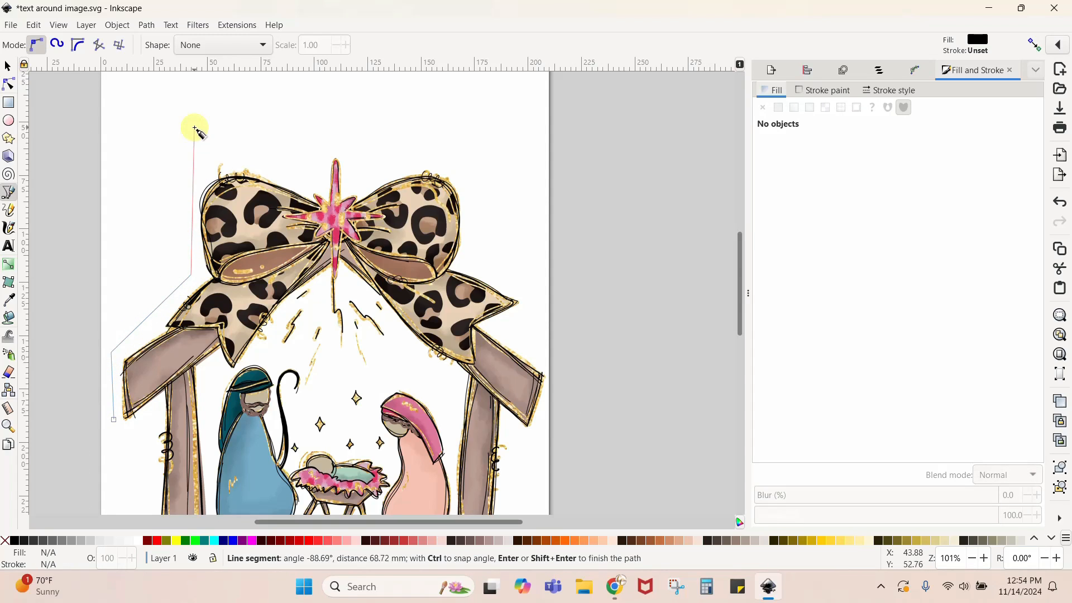
left_click(194, 135)
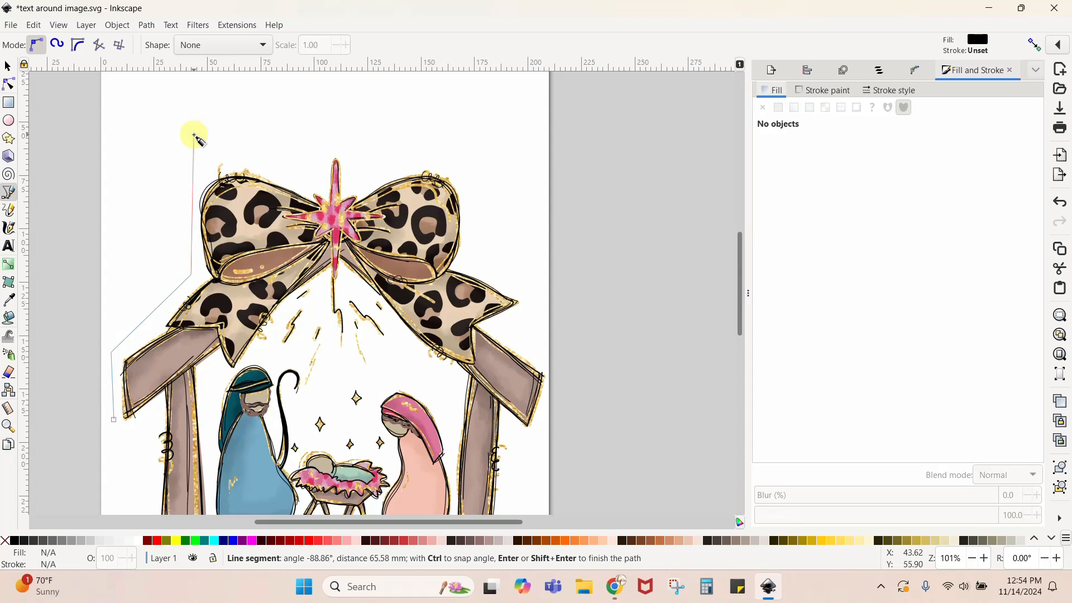
left_click(335, 183)
left_click(449, 135)
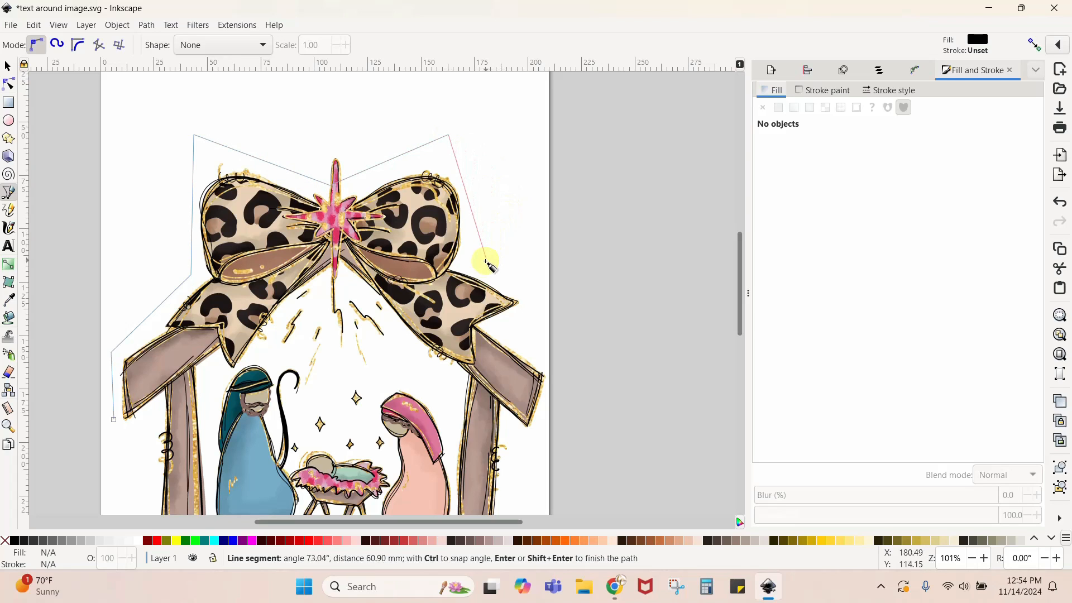
left_click(481, 264)
left_click(536, 296)
left_click(510, 324)
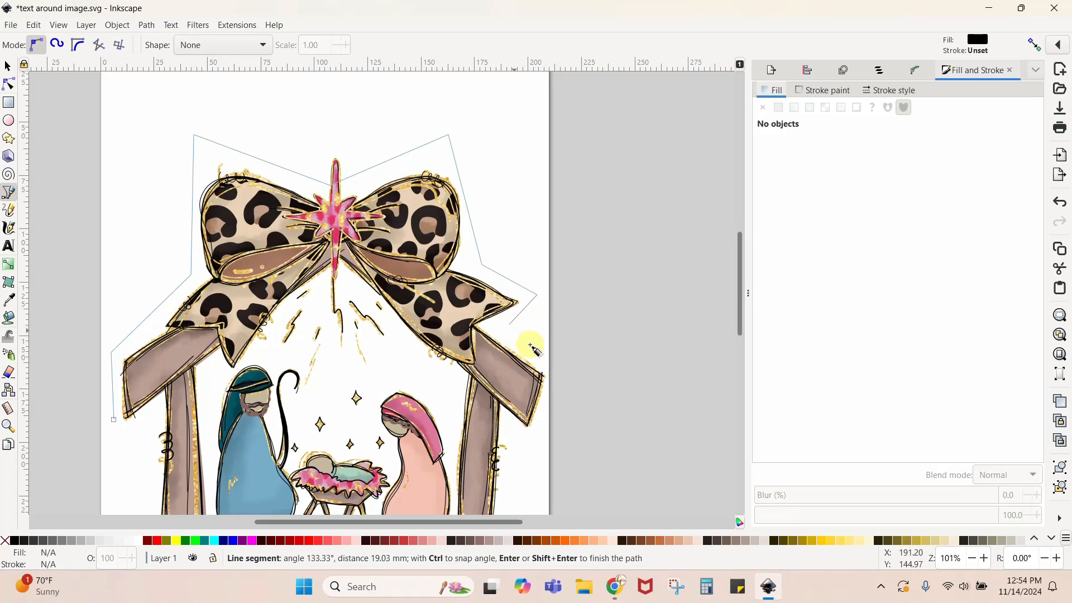
left_click(574, 384)
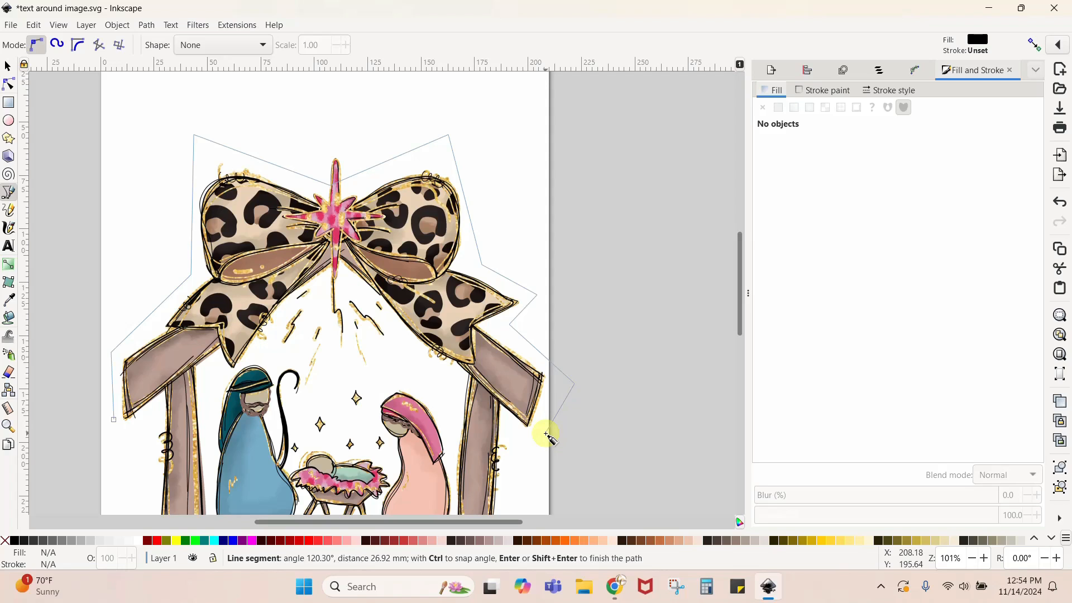
left_click(545, 433)
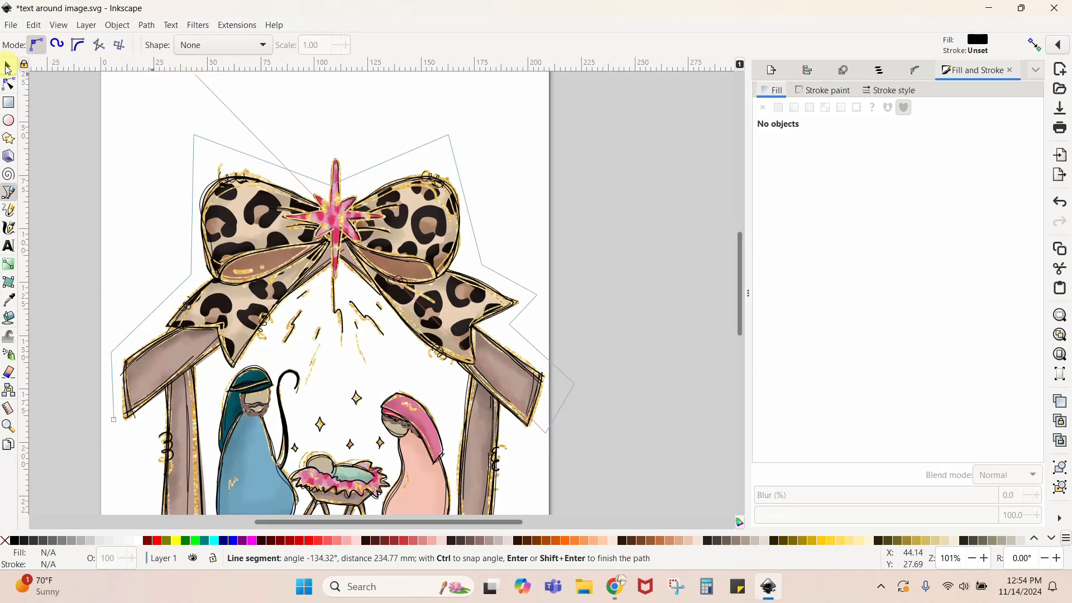
left_click(7, 67)
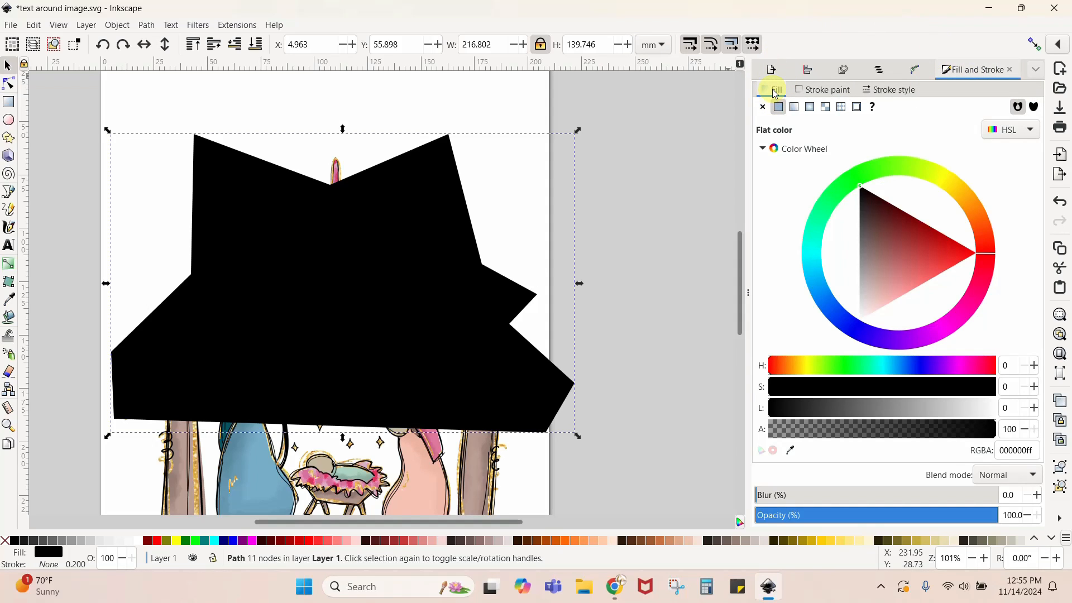
- Remove the fill of the new path around the nativity and give it a flat black stroke
left_click(762, 107)
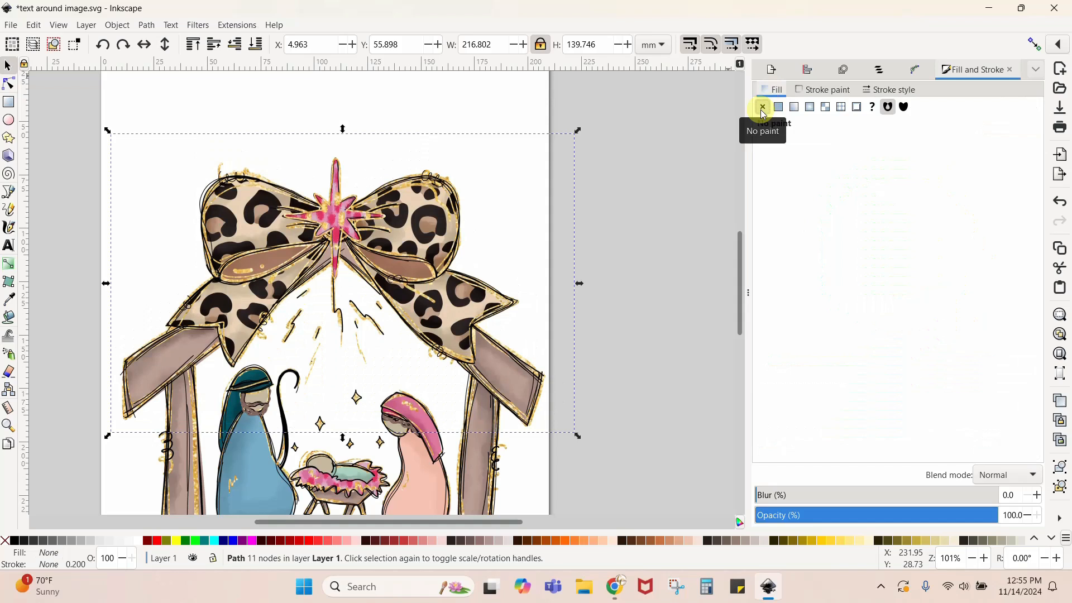
left_click(819, 91)
left_click(779, 106)
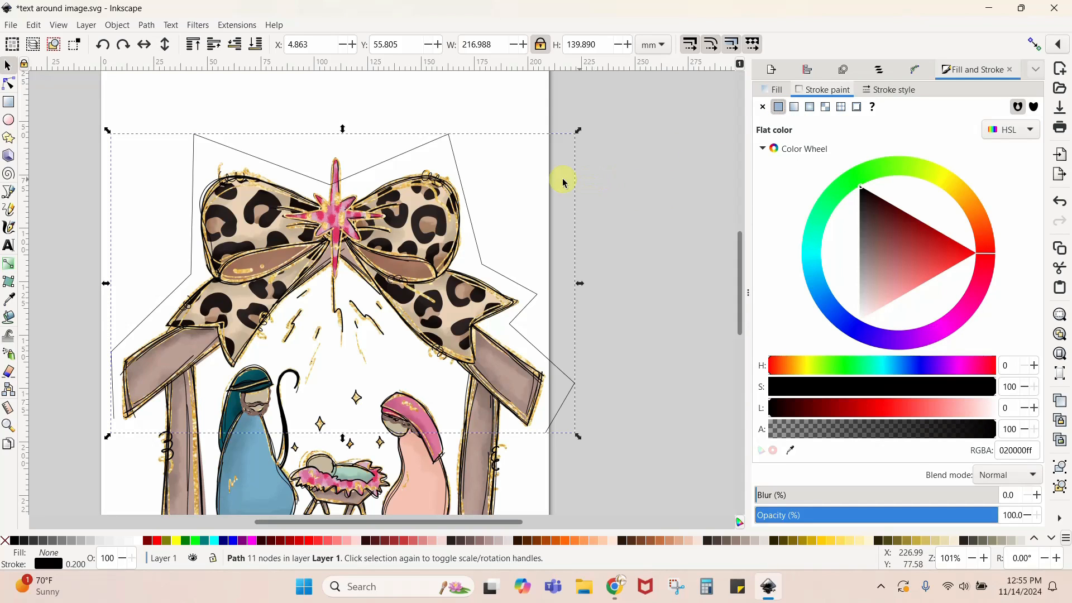
- Set the stroke width of the path around the nativity to 1.3 mm
left_click(892, 89)
left_click(844, 111)
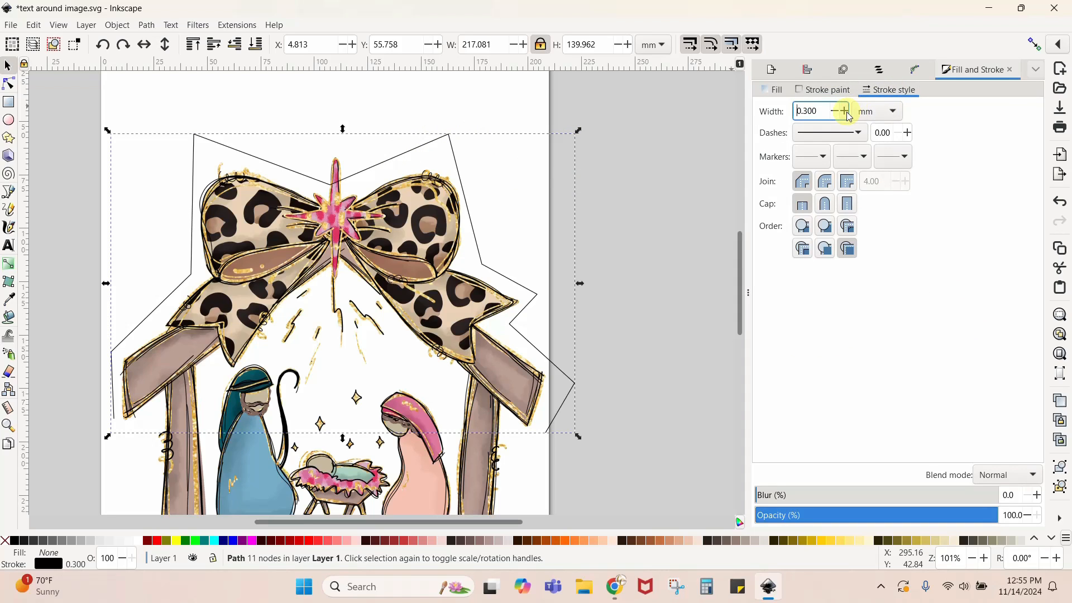
left_click(844, 111)
left_click(844, 111)
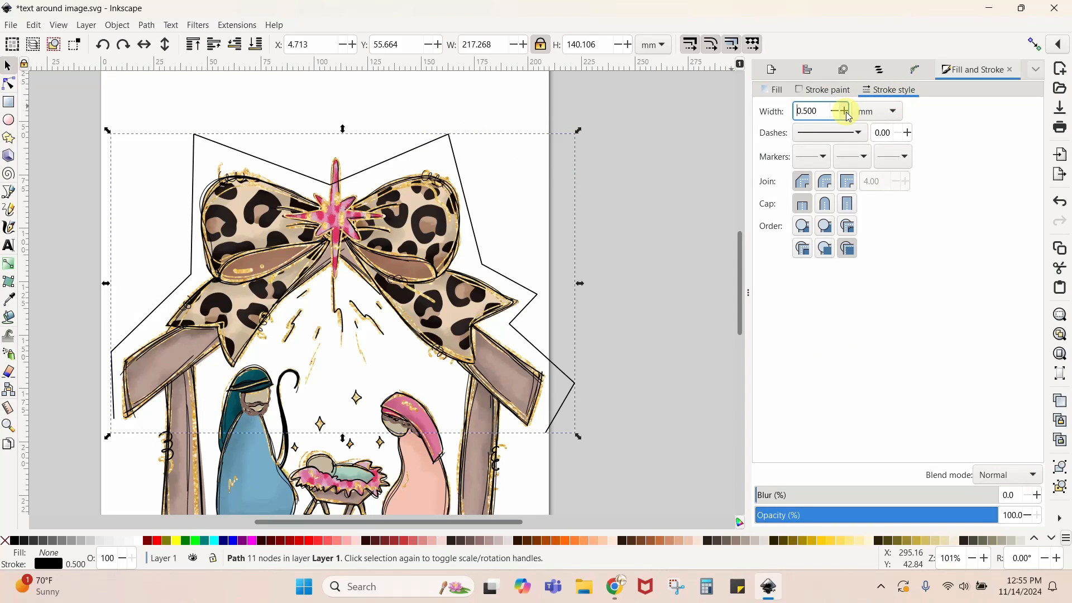
left_click(845, 111)
left_click(844, 111)
left_click(844, 111)
left_click(844, 111)
left_click(846, 112)
left_click(845, 112)
left_click(845, 112)
left_click(846, 112)
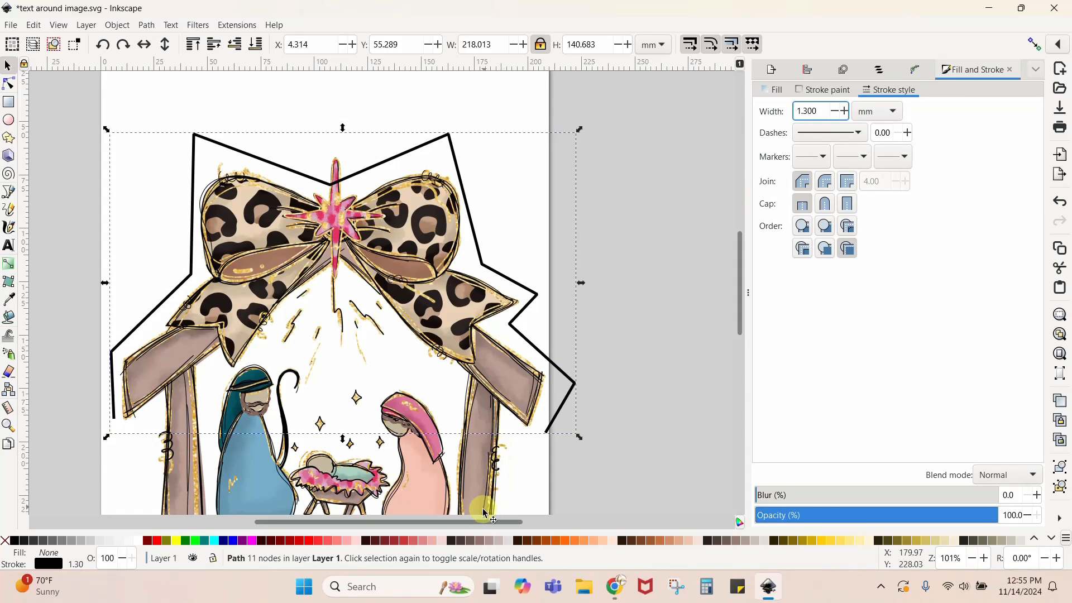
- Make all 11 nodes of the path around the nativity smooth
left_click_drag(476, 522, 471, 522)
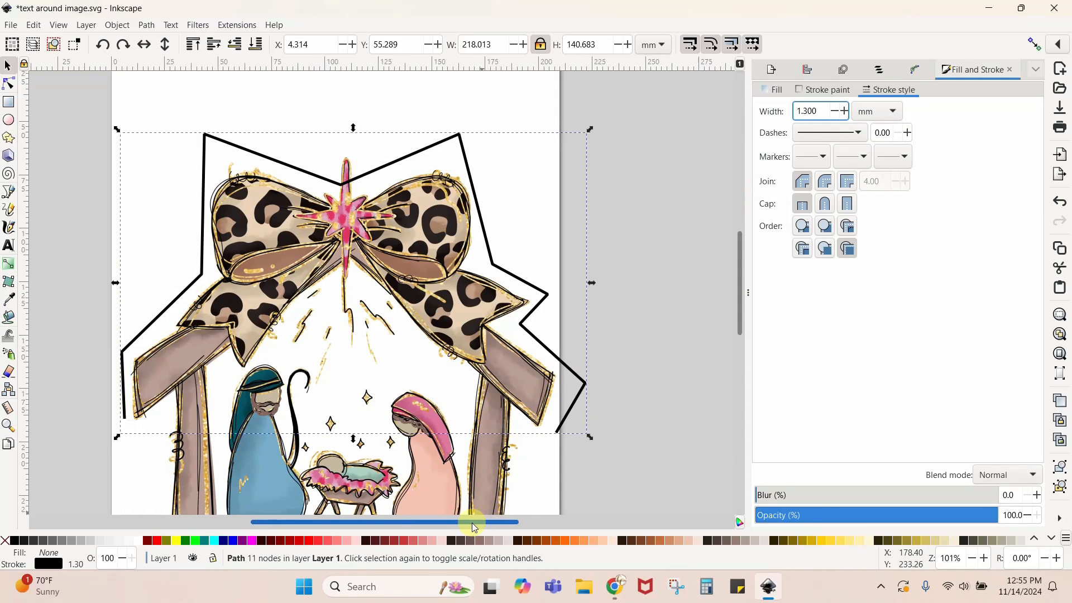
left_click(11, 84)
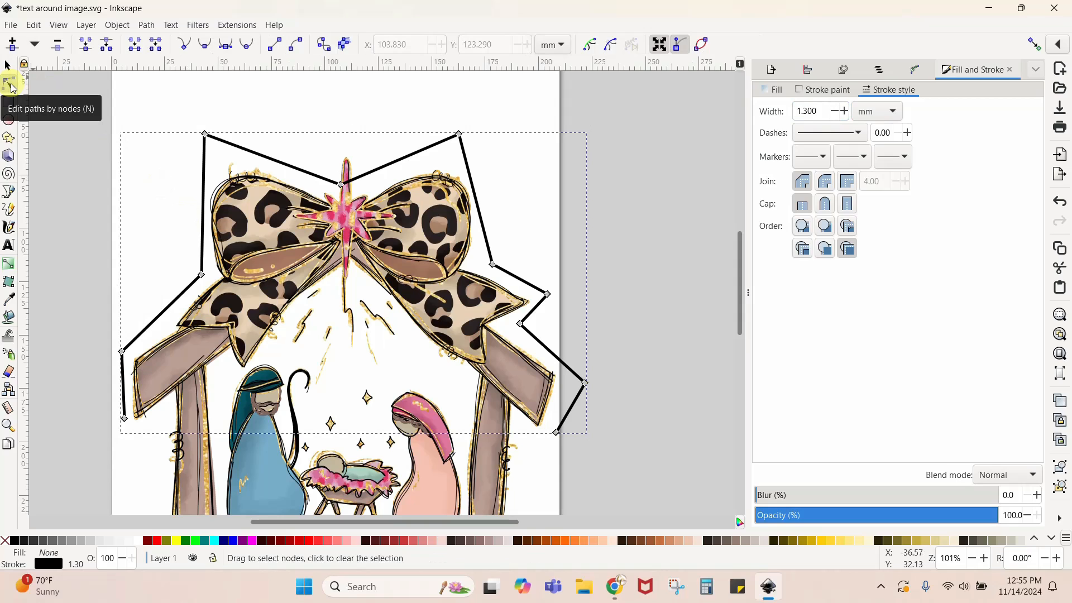
left_click_drag(66, 83, 641, 485)
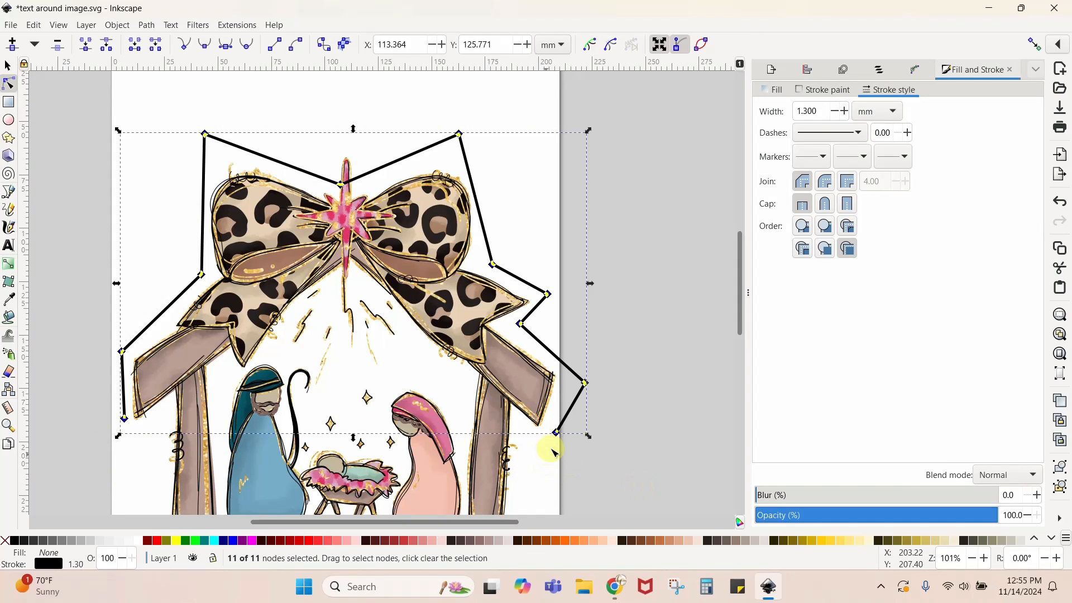
left_click(206, 48)
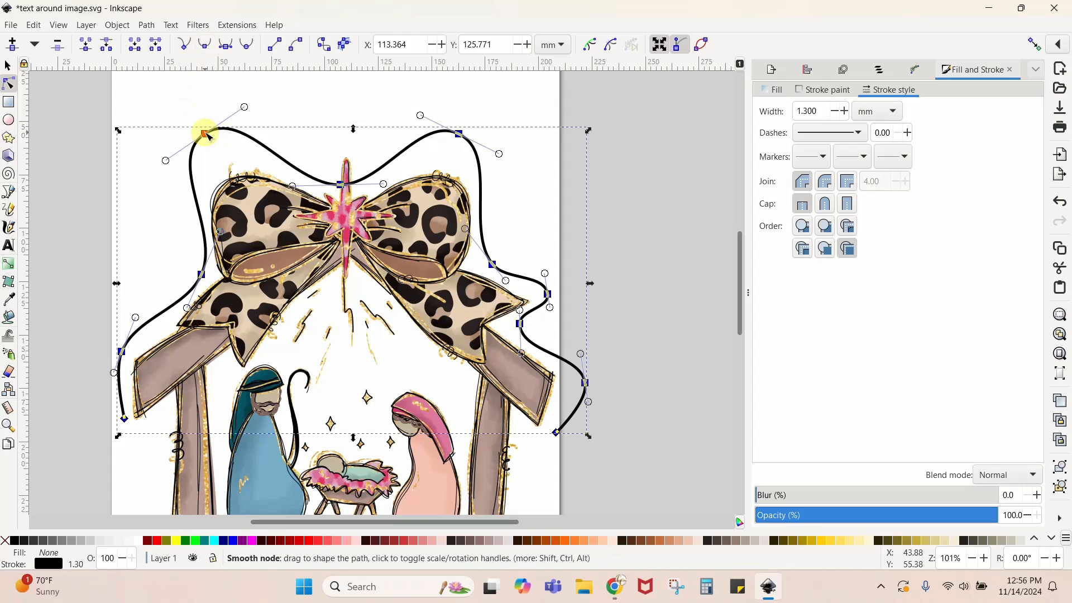
- Lower the path's two upper corner nodes closer to the bow loops, to about X 49, Y 70 mm and X 164, Y 69 mm
left_click_drag(206, 135, 216, 165)
left_click(200, 107)
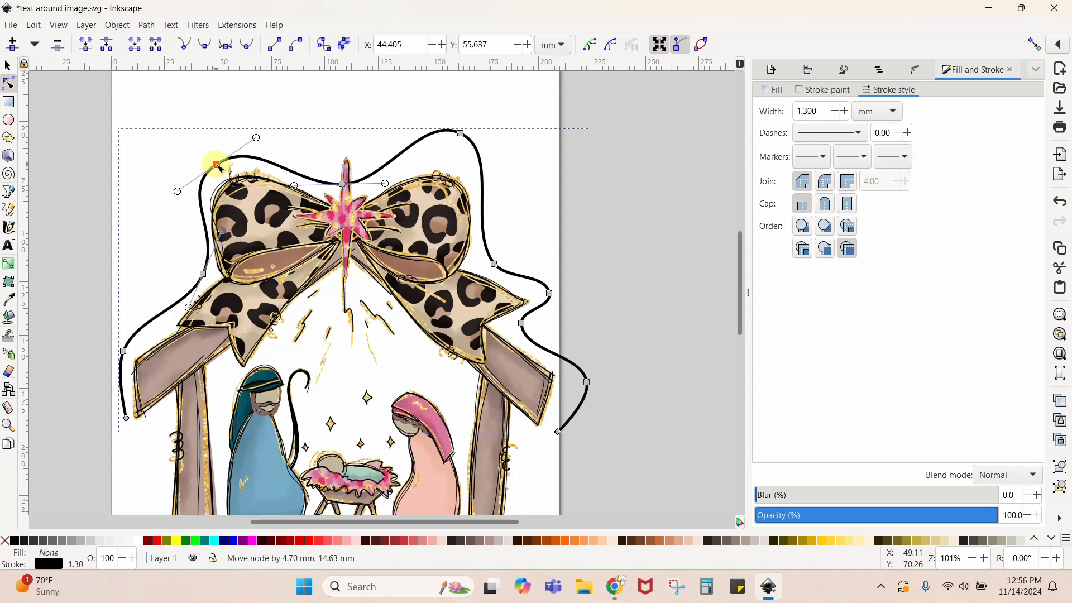
left_click_drag(218, 166, 216, 165)
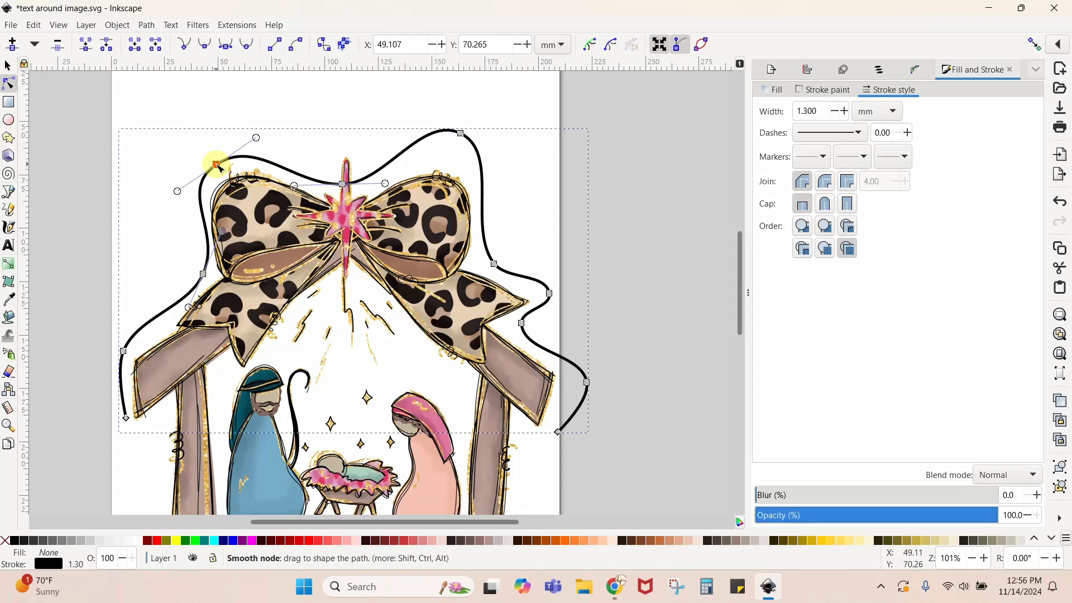
left_click(460, 135)
left_click_drag(462, 139, 463, 163)
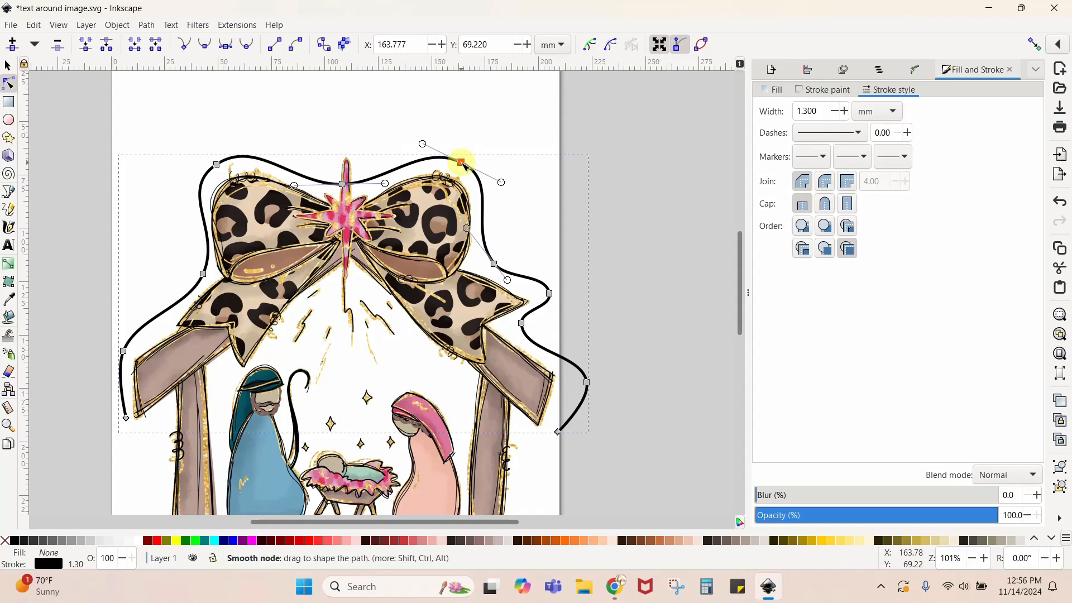
left_click(583, 193)
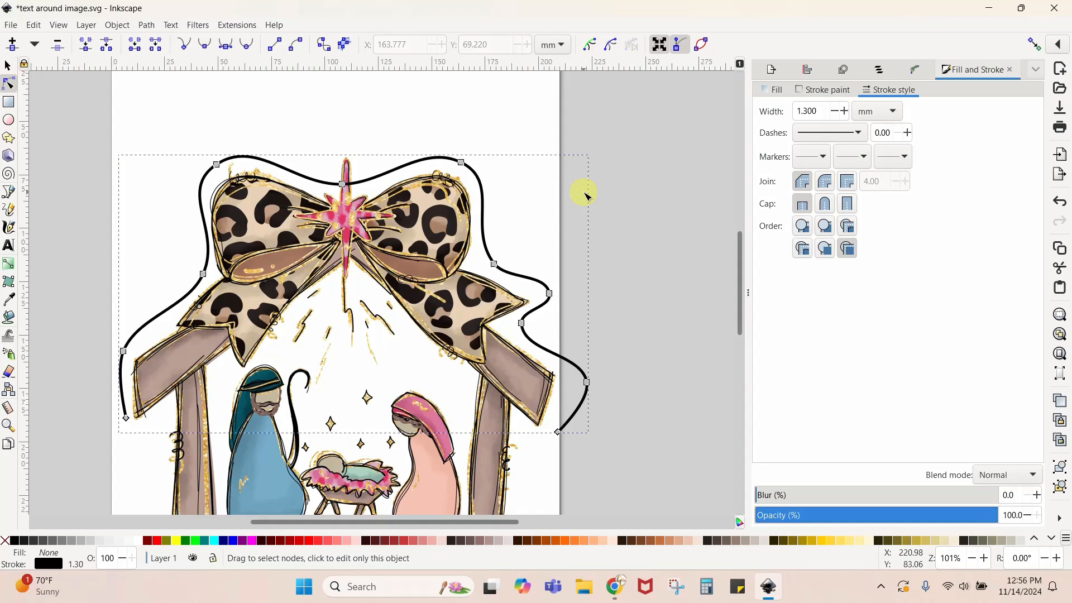
left_click(583, 192)
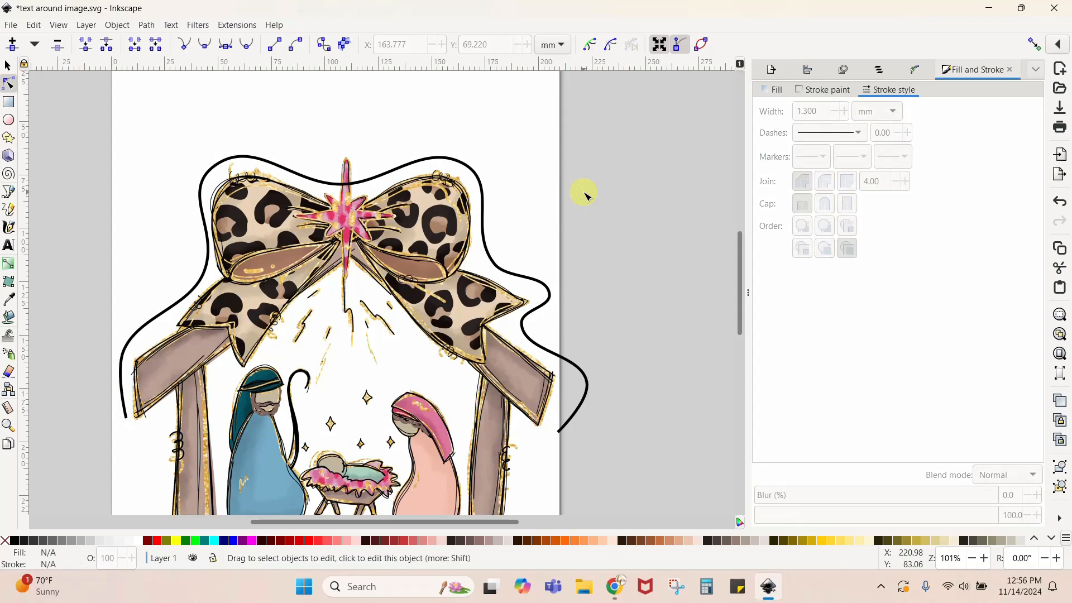
- Move the path node beside the right roof beam's end inward to about X 216 mm and the node below the right ribbon tail to about X 194 mm
left_click(575, 414)
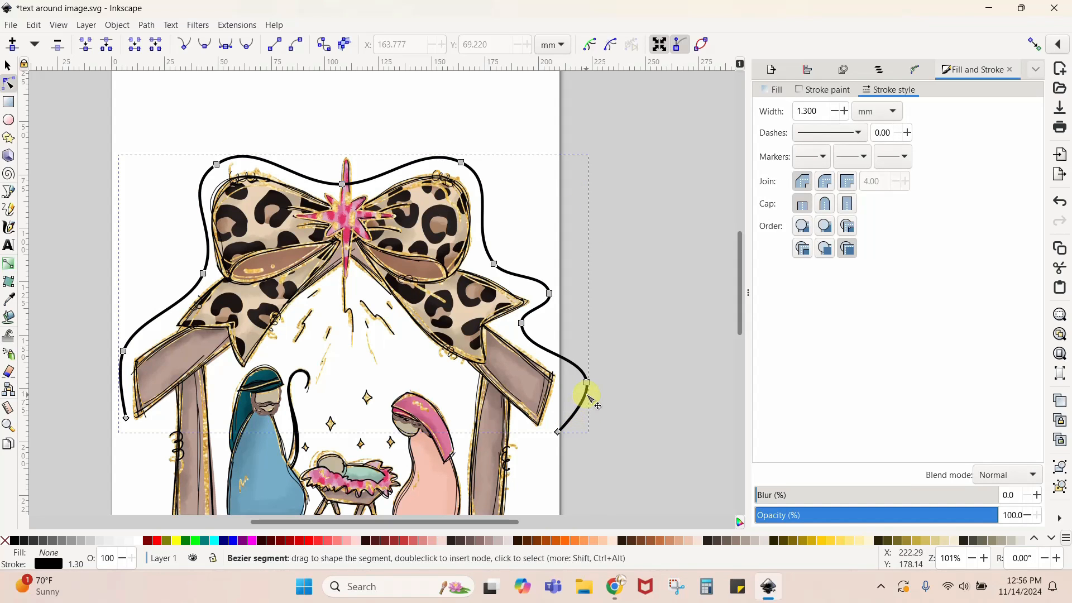
left_click_drag(586, 382, 573, 384)
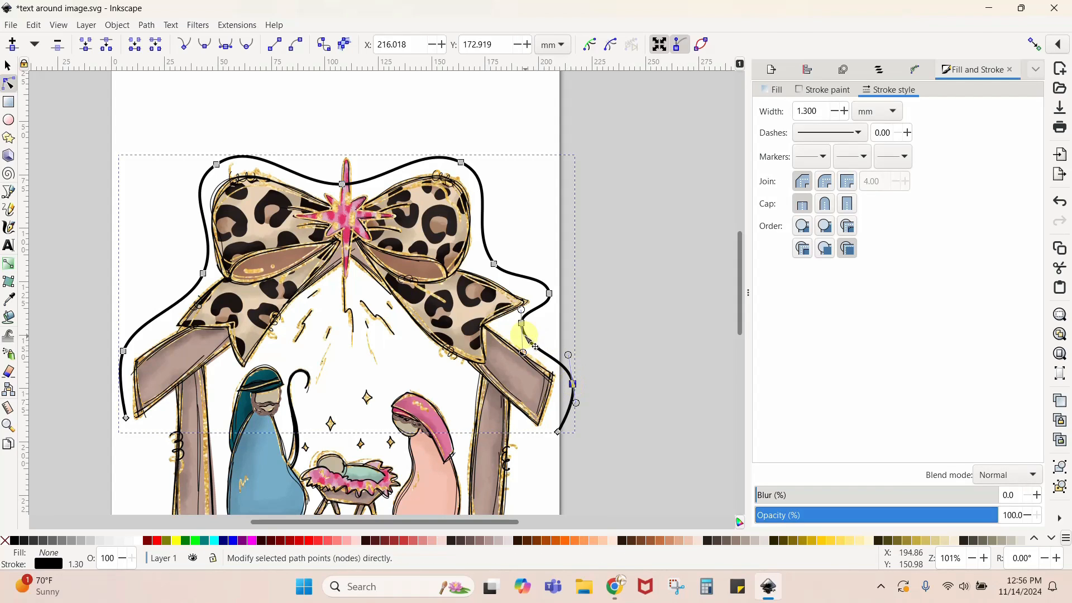
left_click_drag(521, 324, 526, 330)
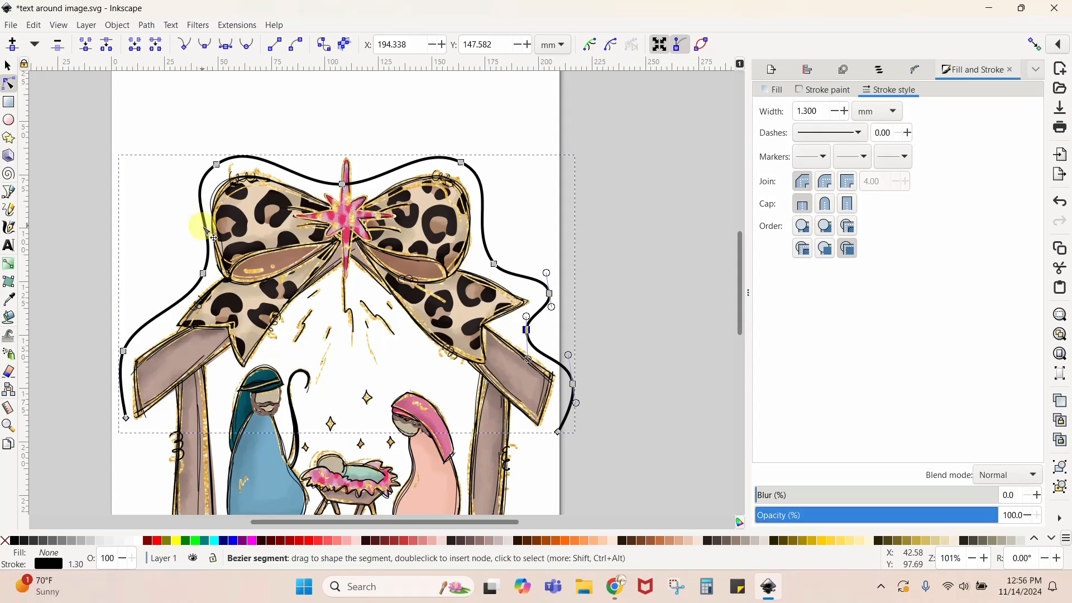
- Shorten the upper handle of the node beside the left bow loop's lower edge so the curve bulges farther from the loop
left_click(204, 274)
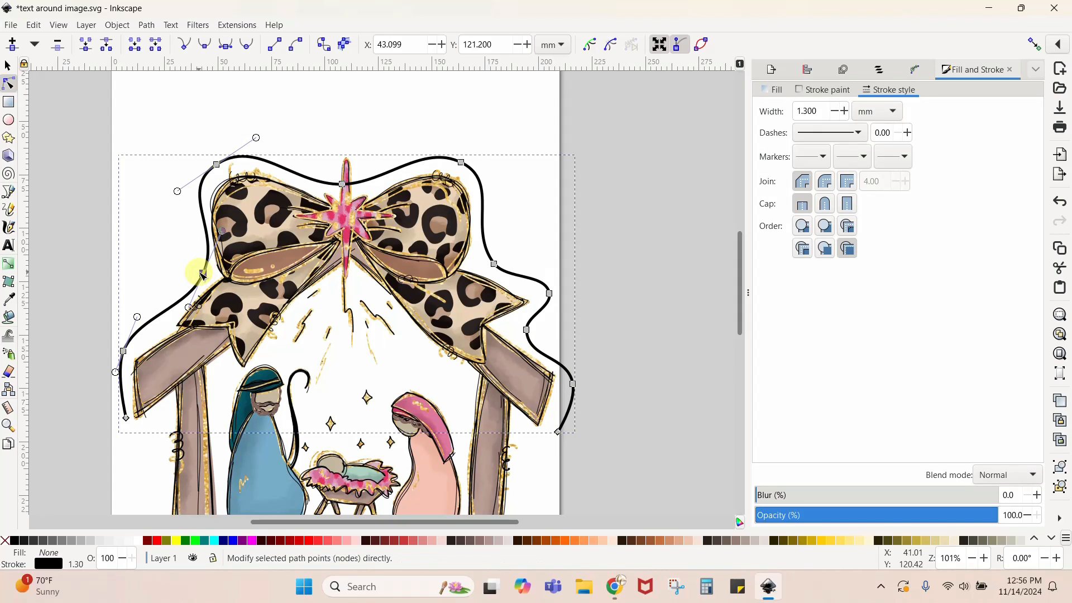
left_click_drag(223, 234, 211, 257)
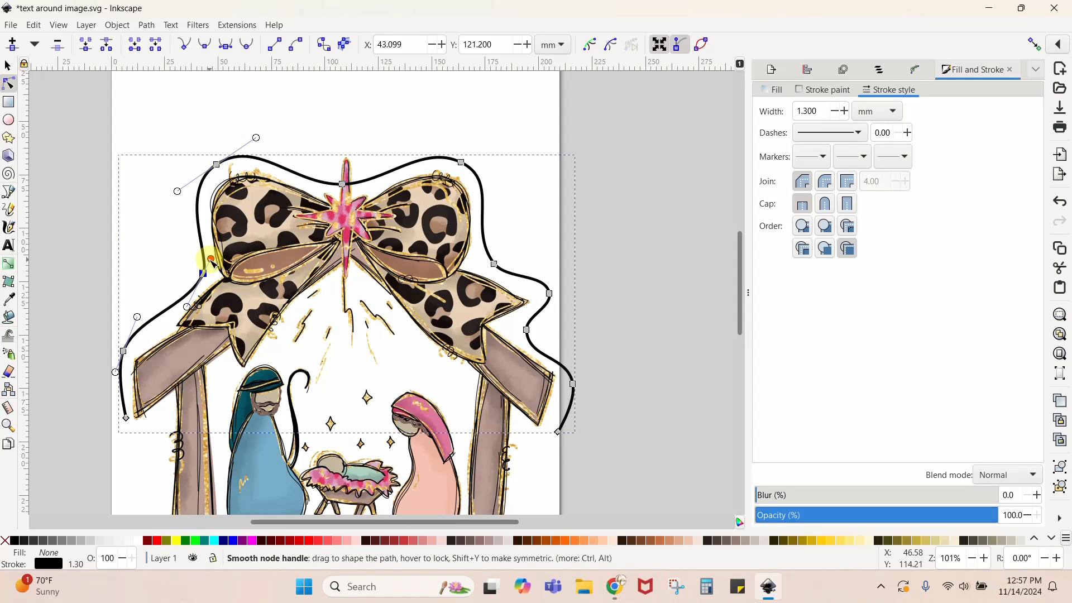
left_click(618, 254)
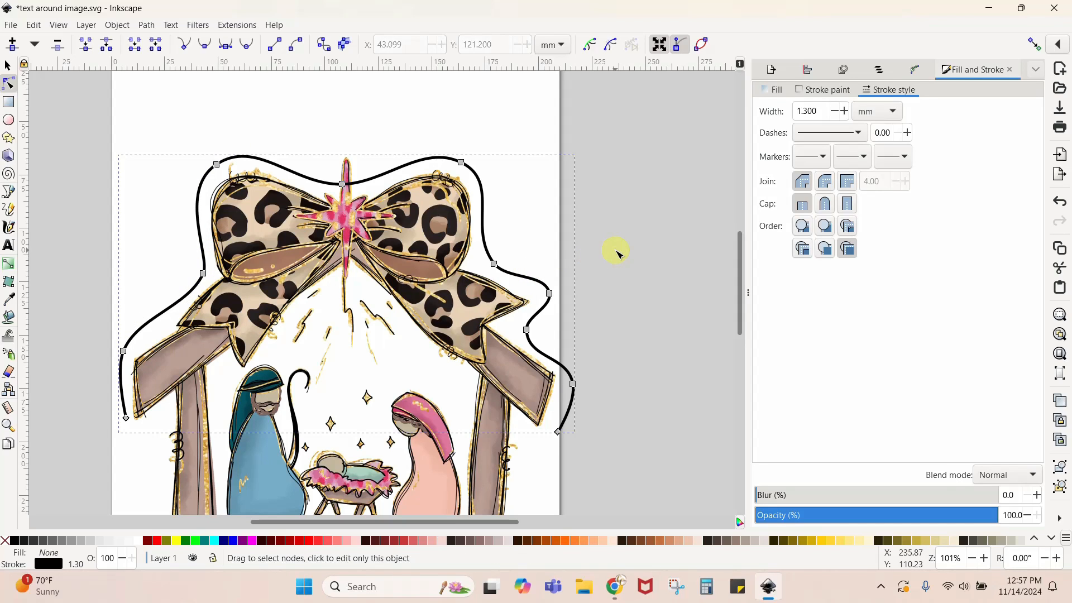
left_click(618, 254)
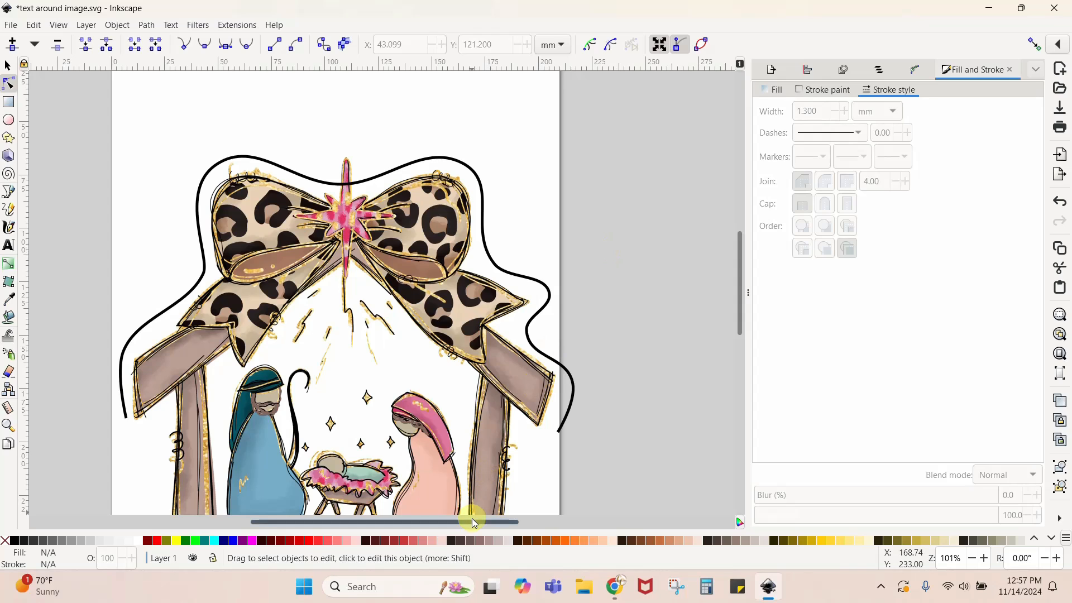
- Add the text "oh come" in Better Caramel, 100 pt, on the page above the nativity bow
left_click_drag(471, 520, 449, 525)
scroll(327, 261, "up", 6)
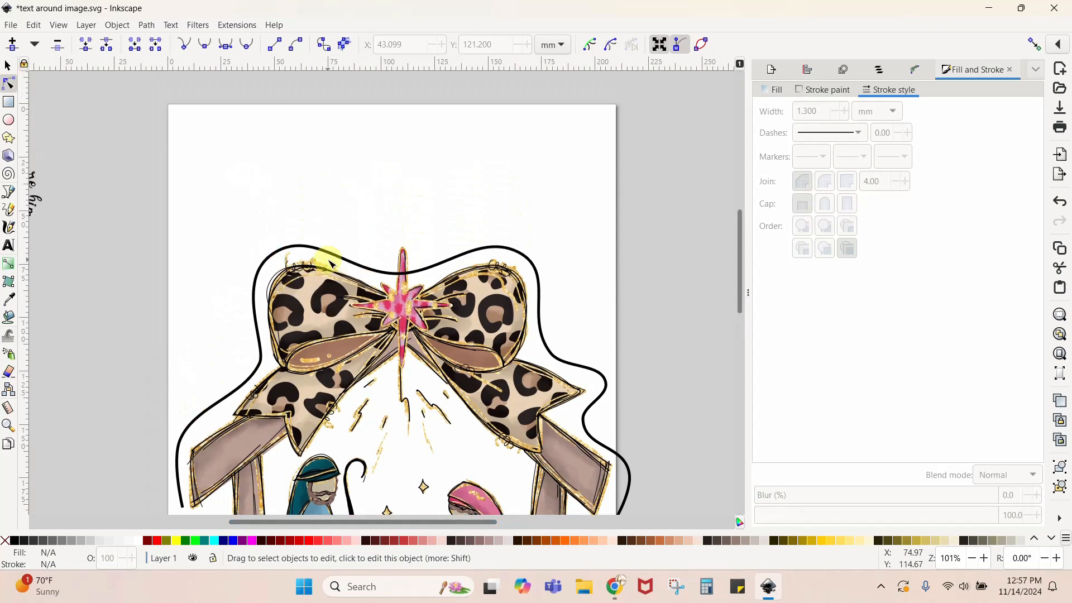
left_click(9, 245)
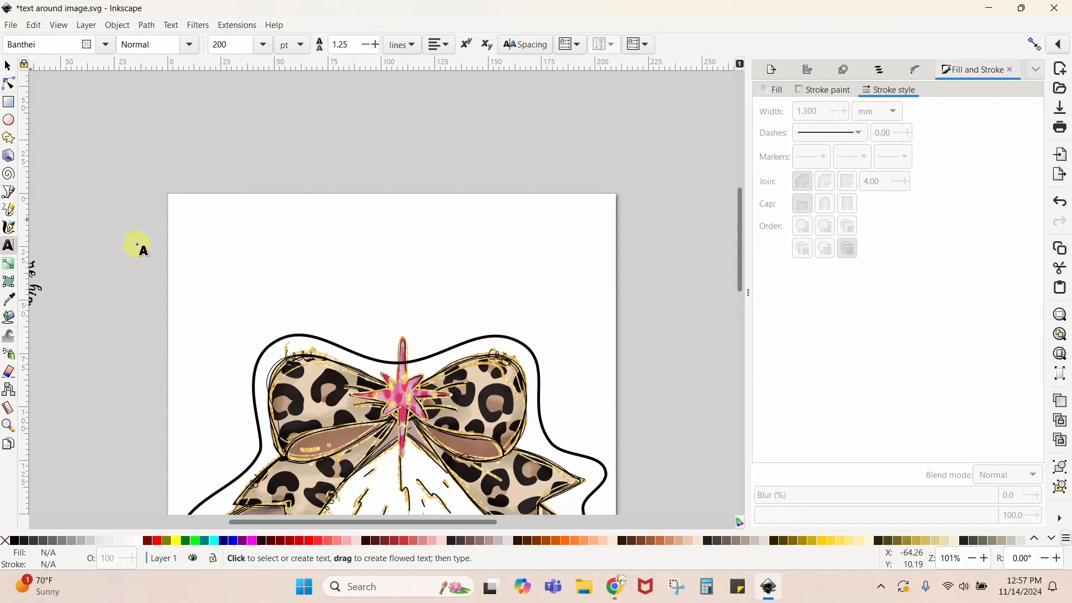
left_click(295, 240)
type("oh come")
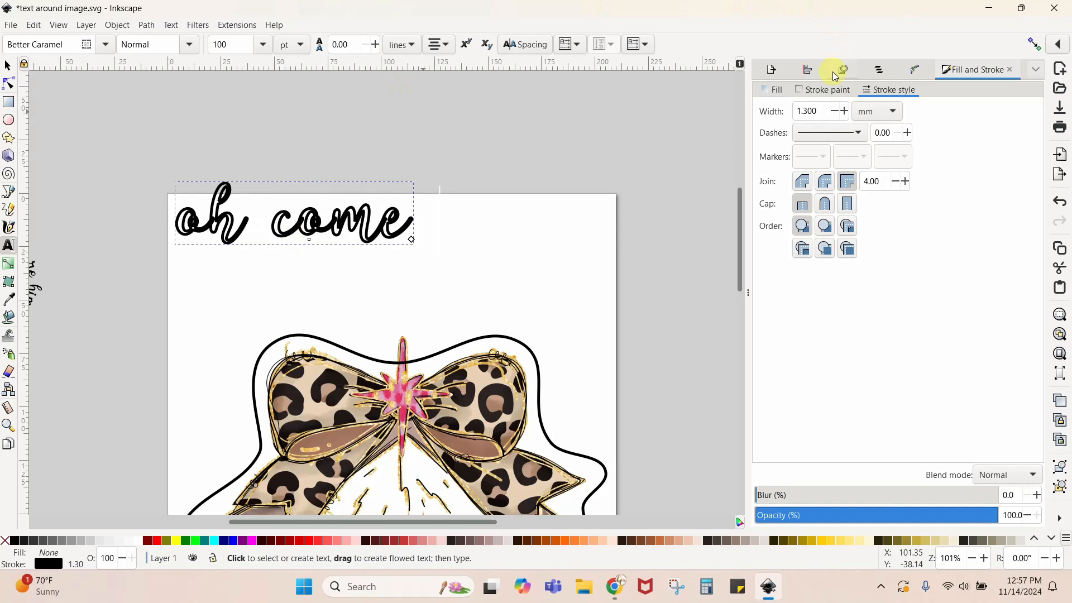
- Give the "oh come" text a flat black fill and remove its stroke
left_click(772, 90)
left_click(778, 107)
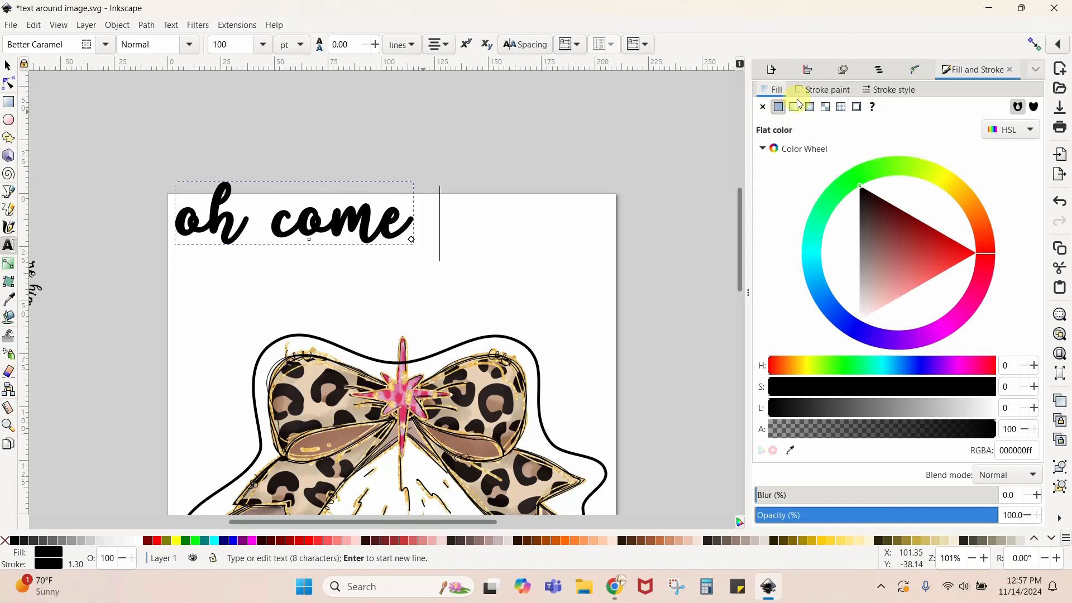
left_click(823, 89)
left_click(762, 107)
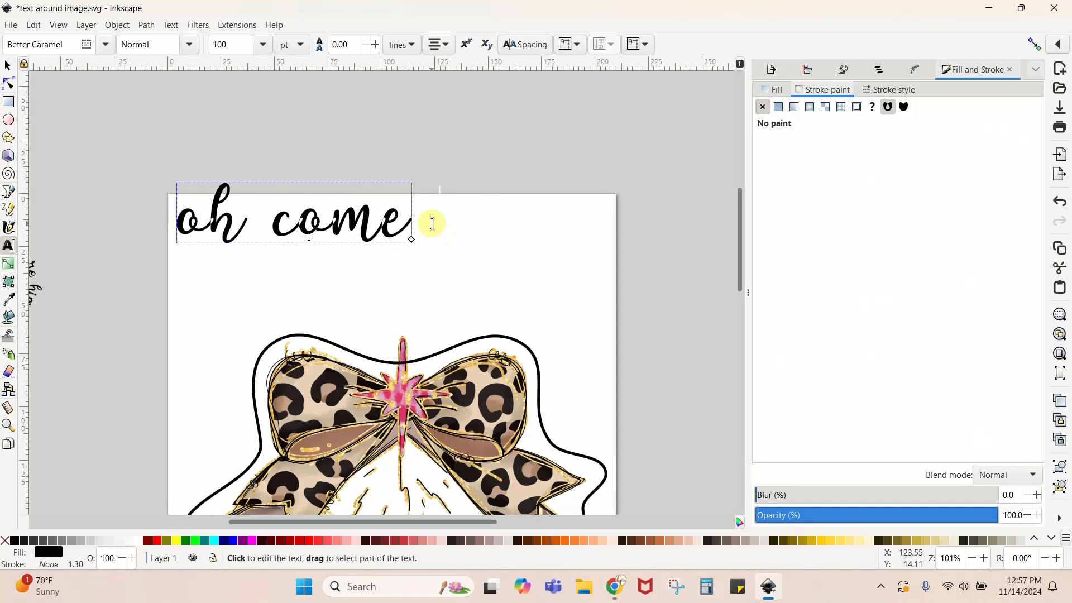
- Extend the text to read "oh come let us adore him oh come let us adore him"
left_click(409, 222)
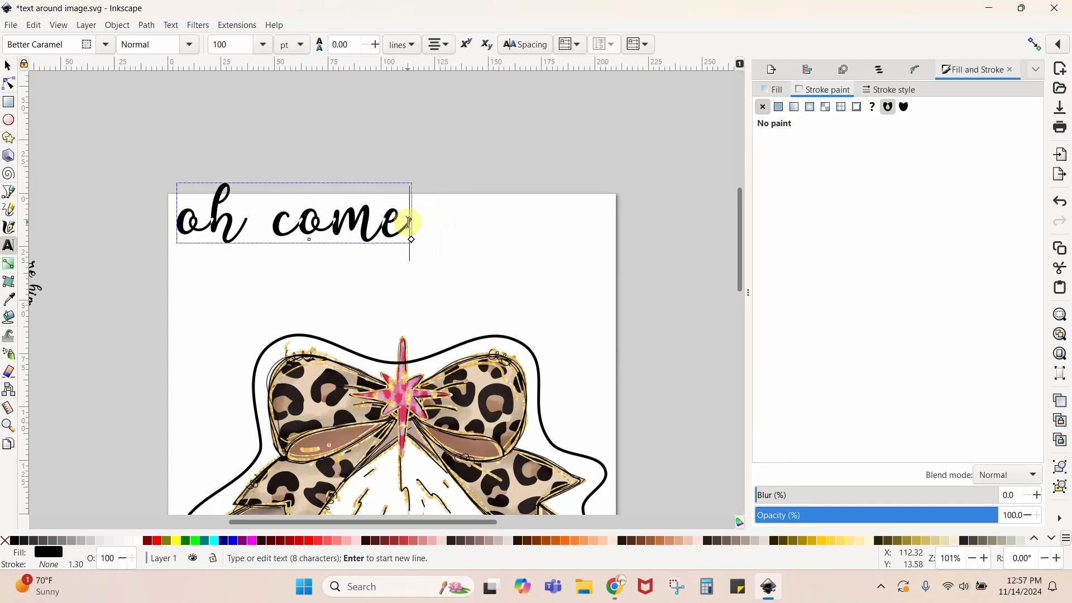
type("let us ad")
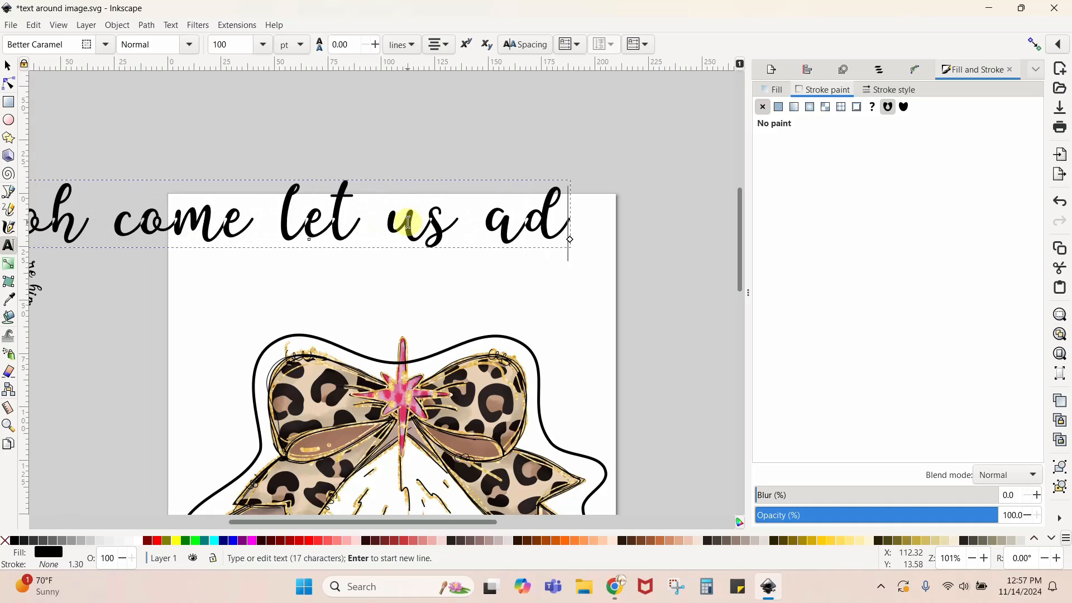
type("ore him")
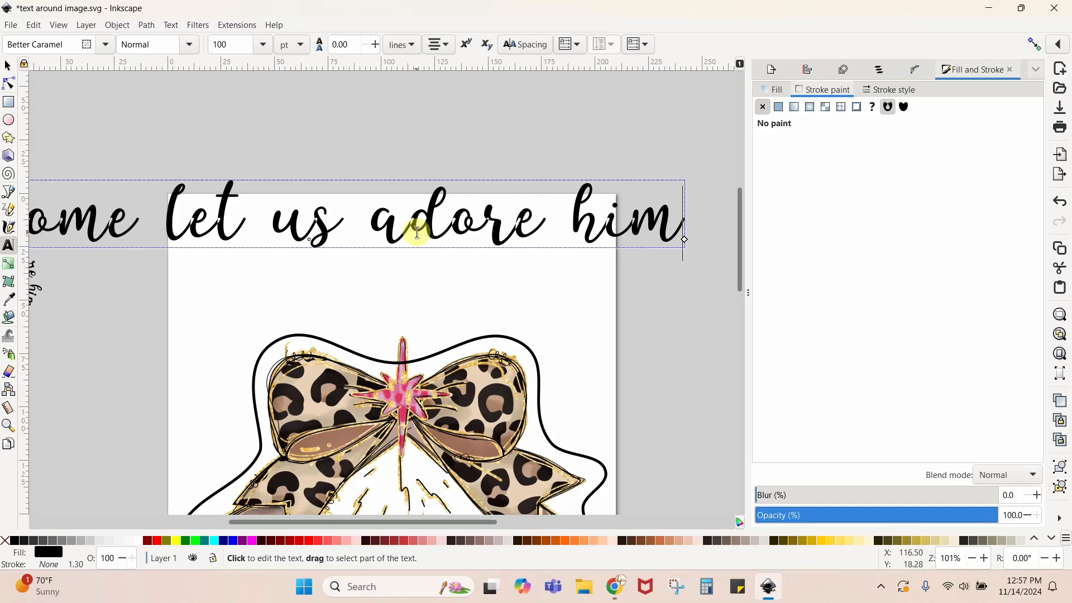
scroll(416, 232, "down", 1)
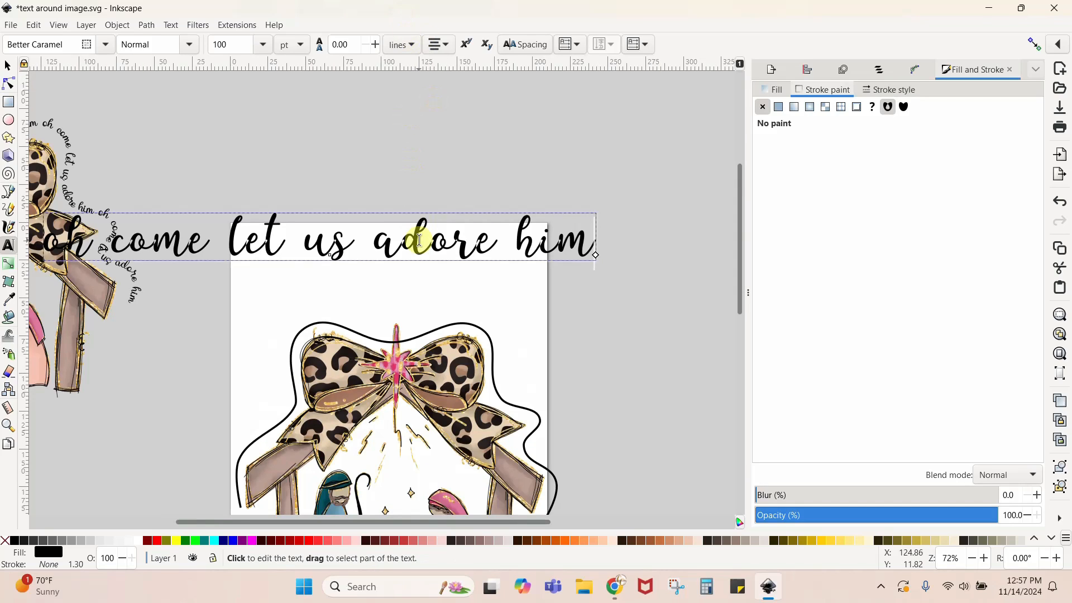
left_click(594, 254)
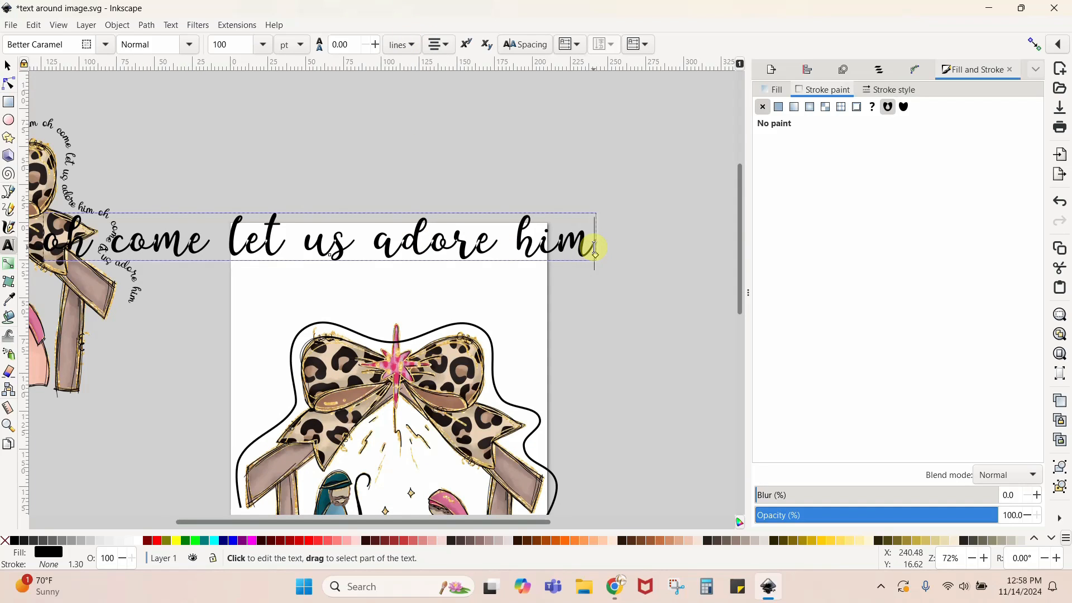
type("oh come let us")
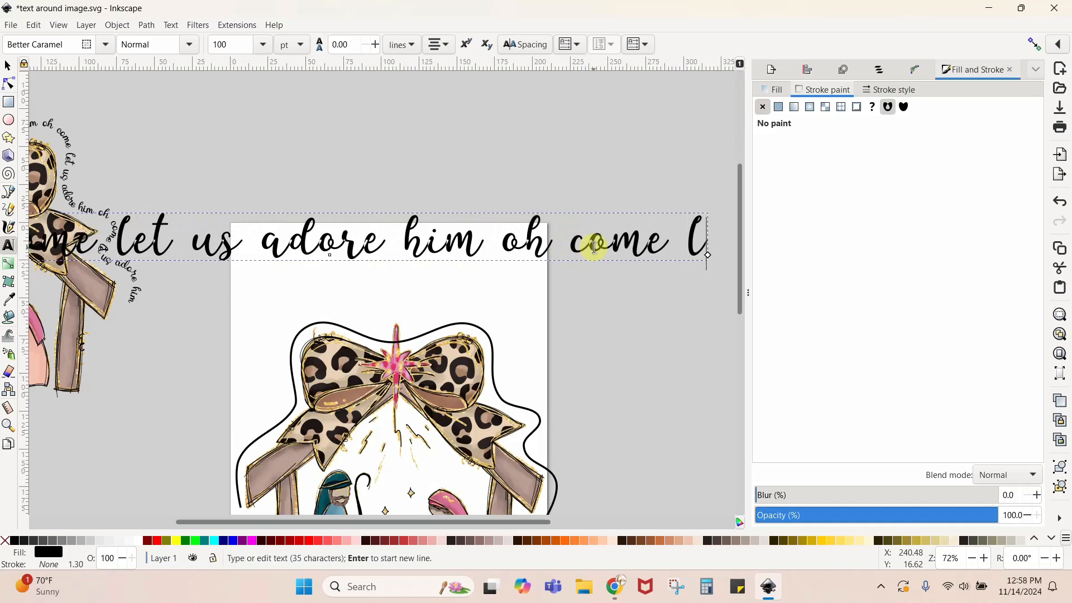
type(" adore him")
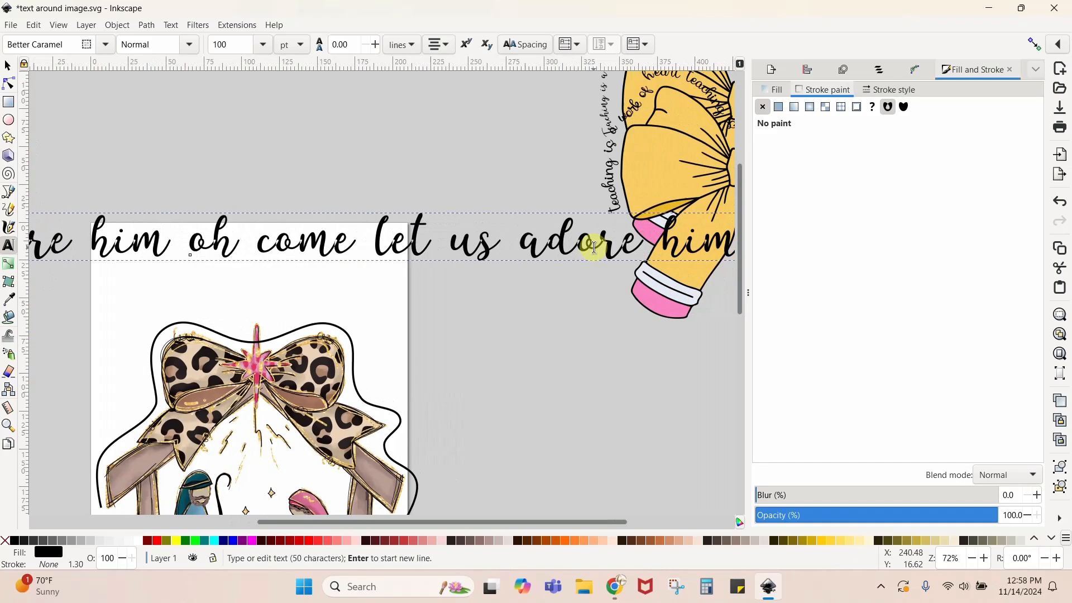
- Scale the text line down to about 265 mm wide and 11 mm high and place it above the nativity bow
left_click(8, 66)
left_click_drag(477, 249, 348, 291)
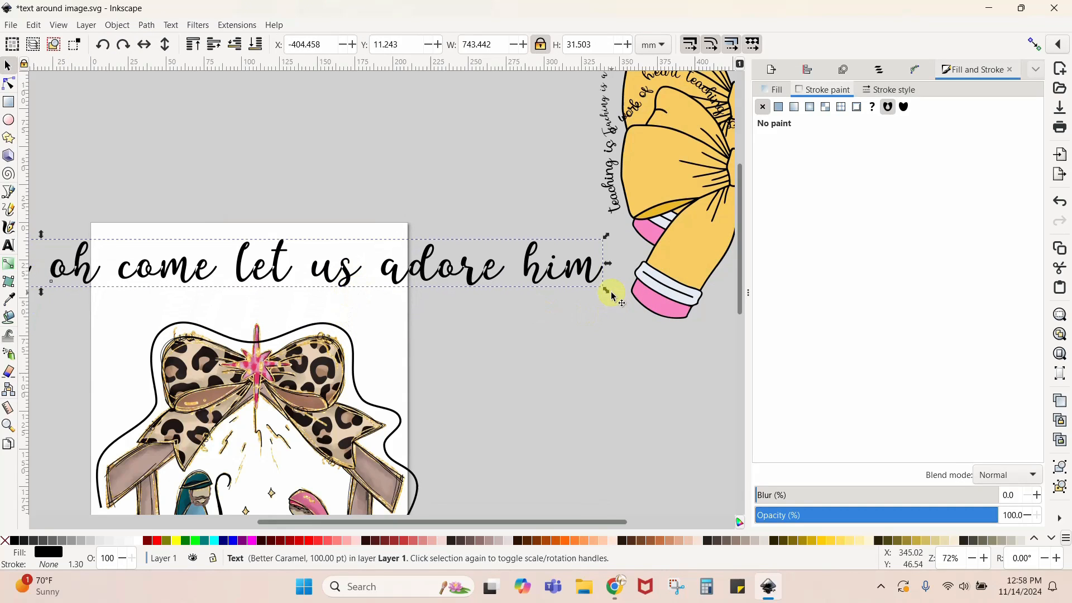
left_click_drag(606, 290, 322, 348)
left_click_drag(198, 262, 514, 290)
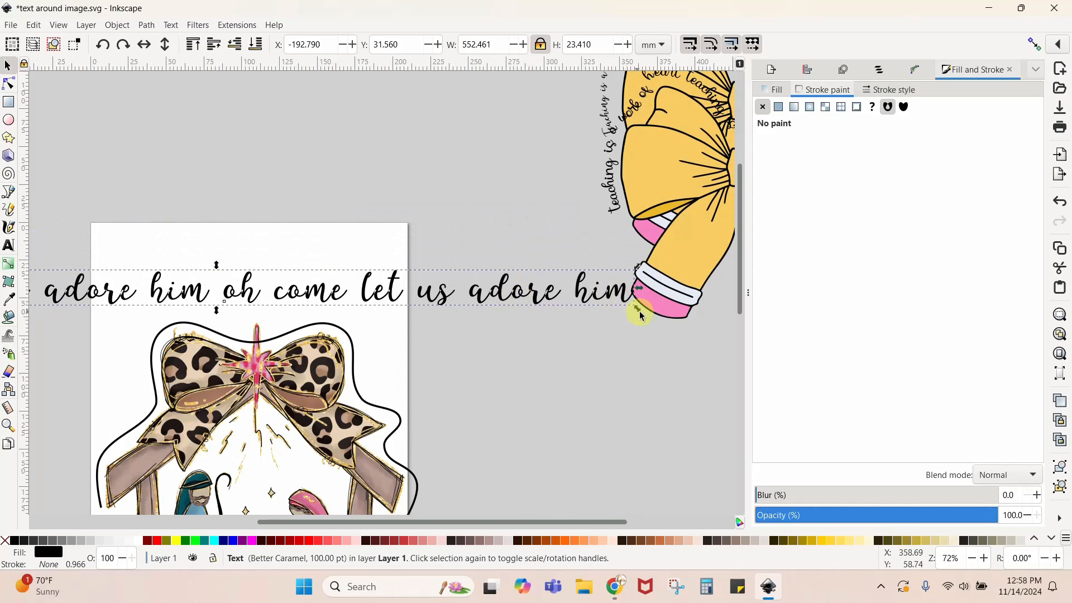
left_click_drag(636, 307, 567, 290)
left_click_drag(146, 279, 449, 273)
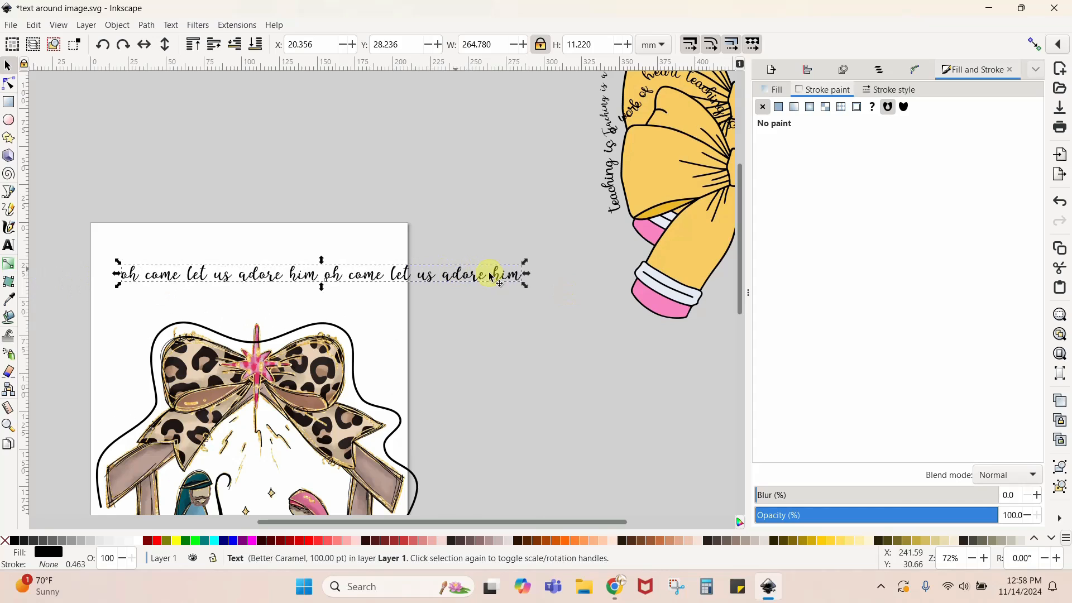
- Append a third "oh come let us adore him" to the end of the text line
double_click(519, 278)
type("oh come l")
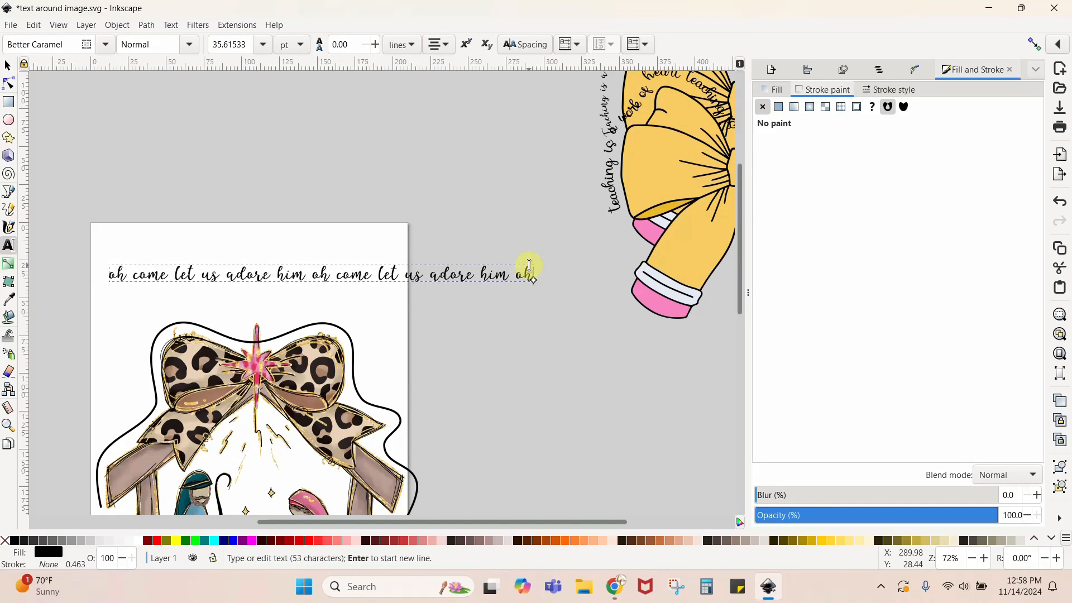
type("et us adore him")
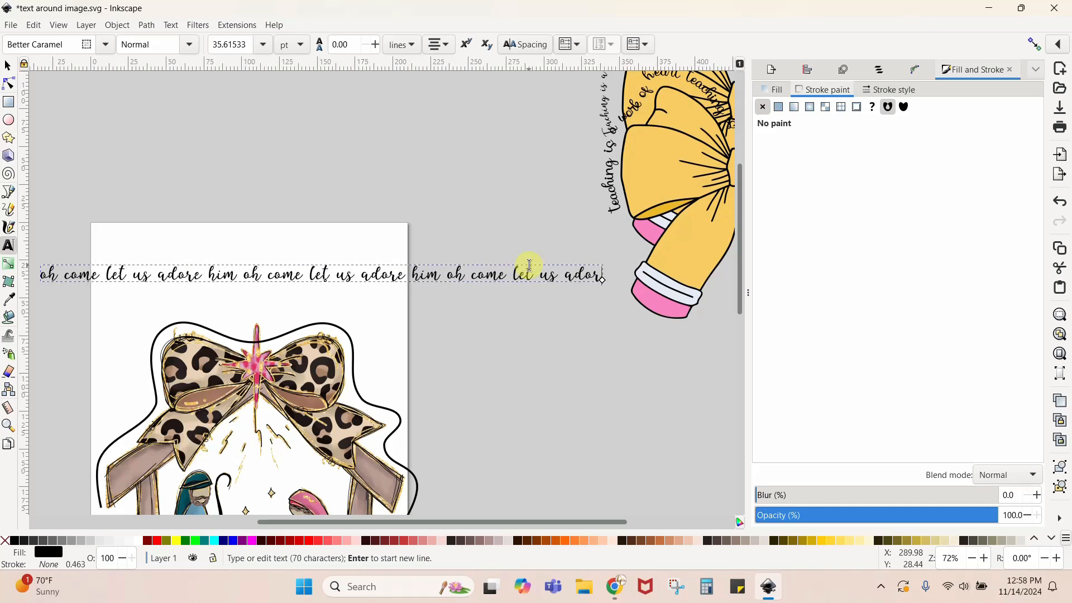
key("Escape")
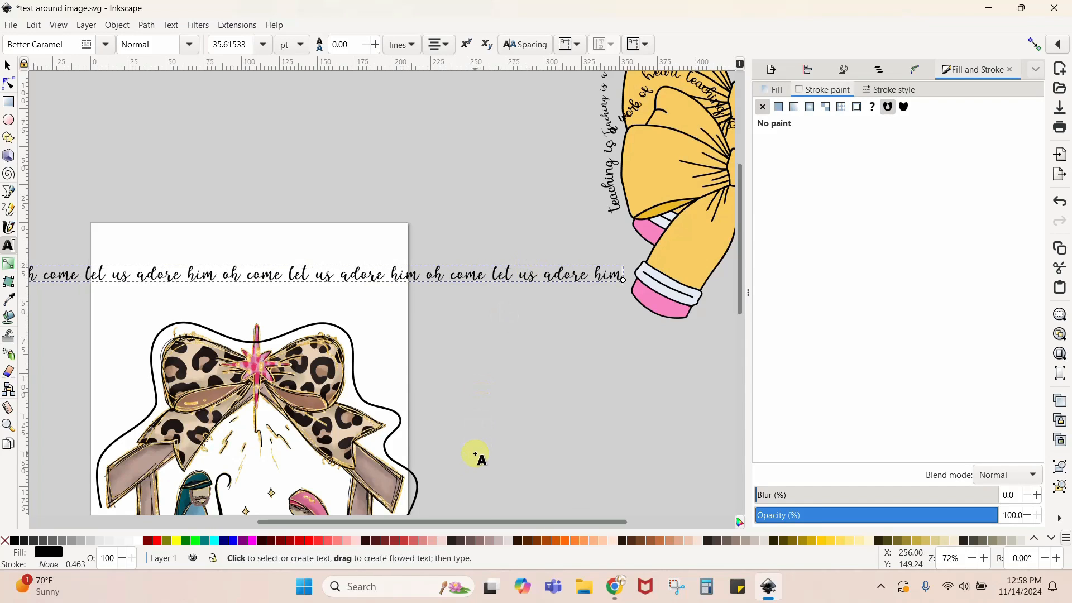
left_click_drag(484, 524, 413, 517)
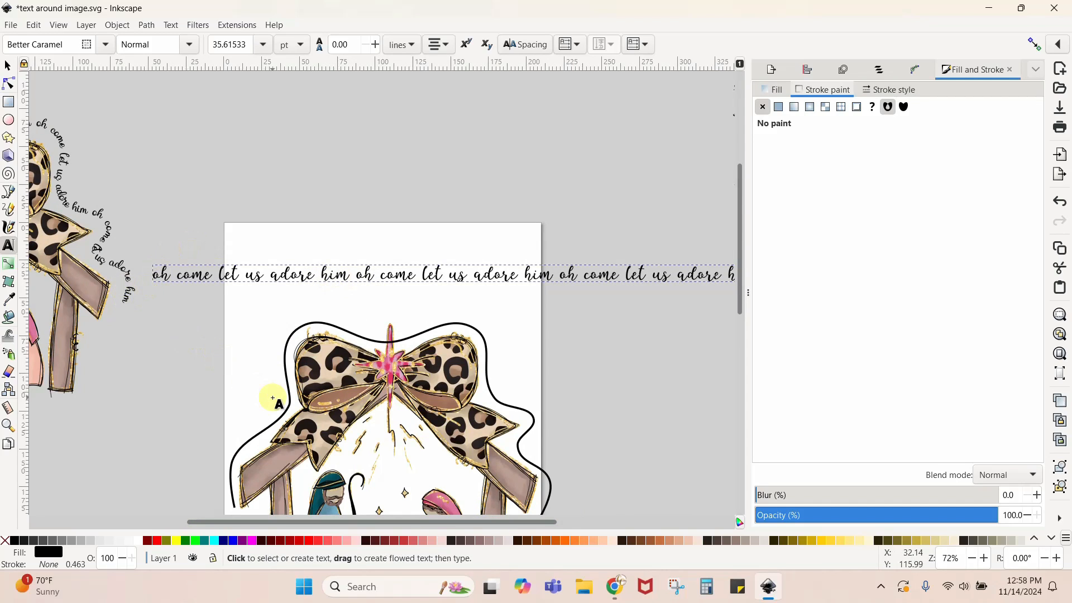
- Put the repeated "oh come let us adore him" text line on the guide path around the nativity bow
left_click(8, 66)
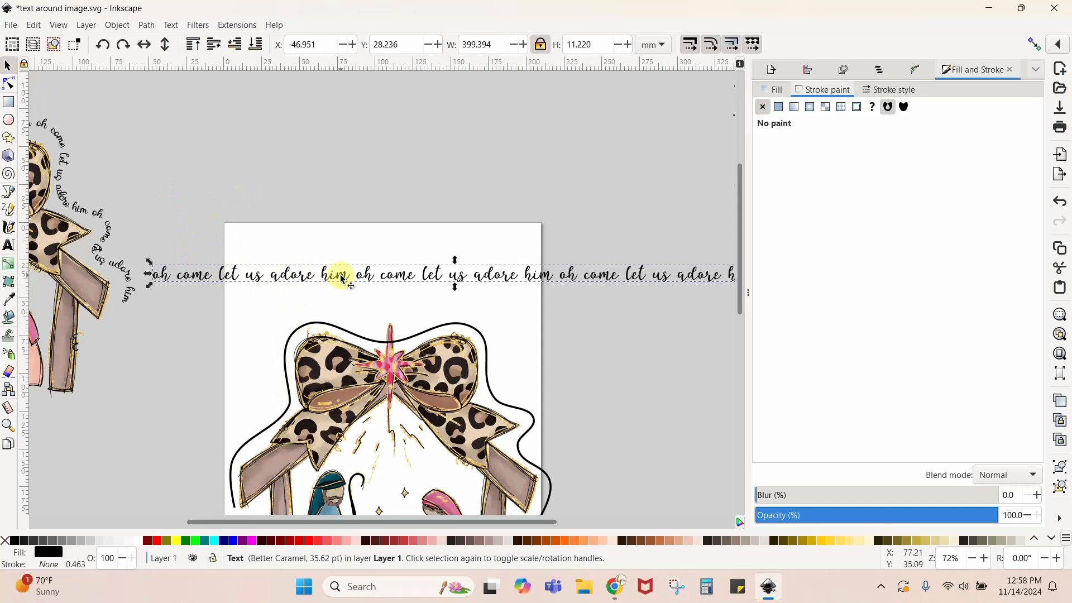
left_click(291, 404, "shift")
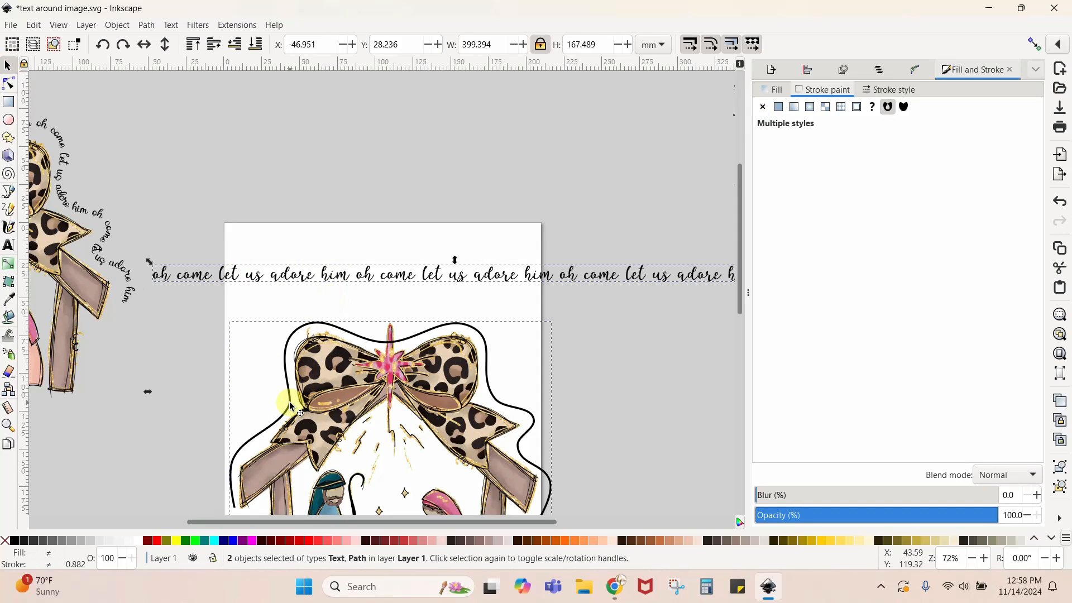
left_click(182, 26)
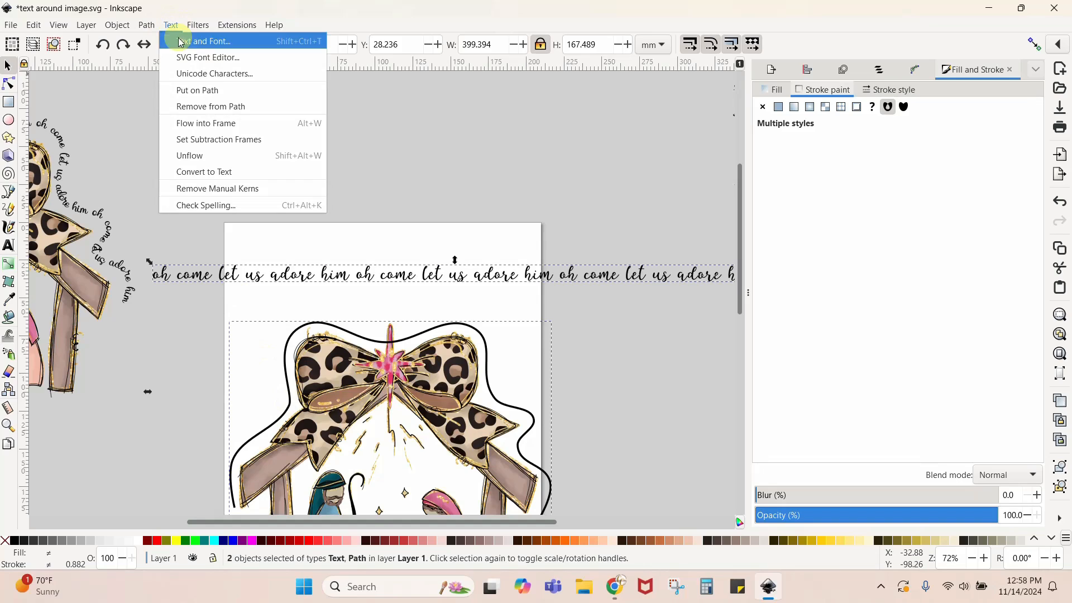
left_click(187, 94)
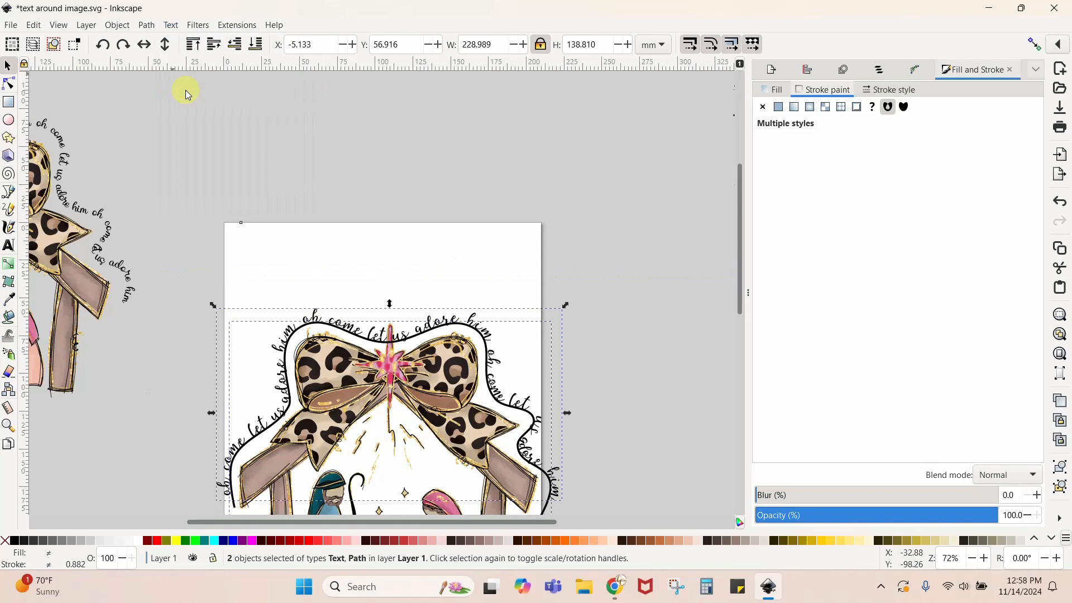
scroll(187, 94, "down", 3)
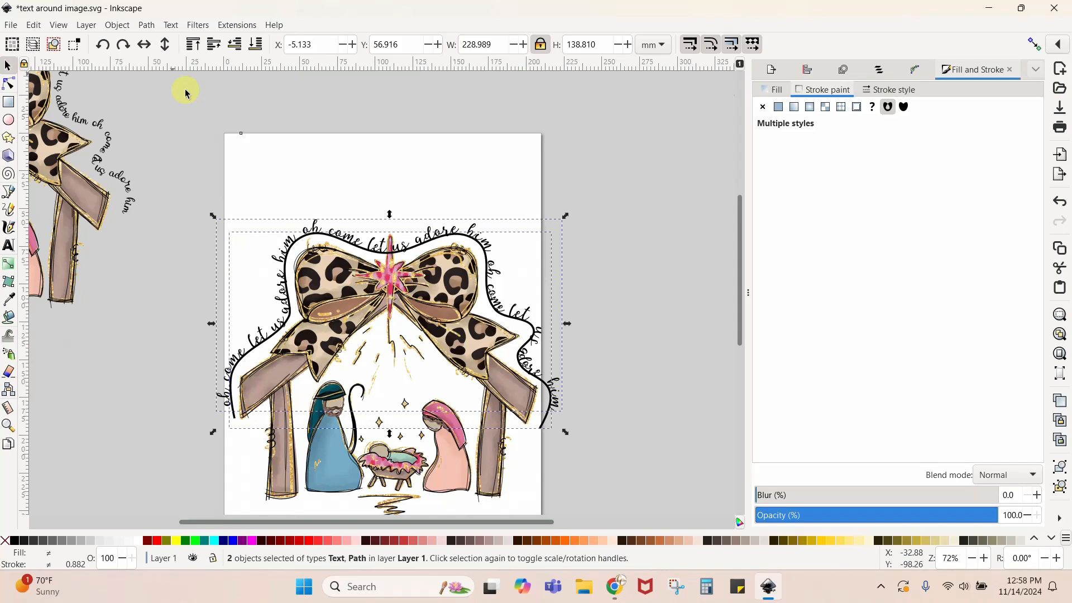
key("plus")
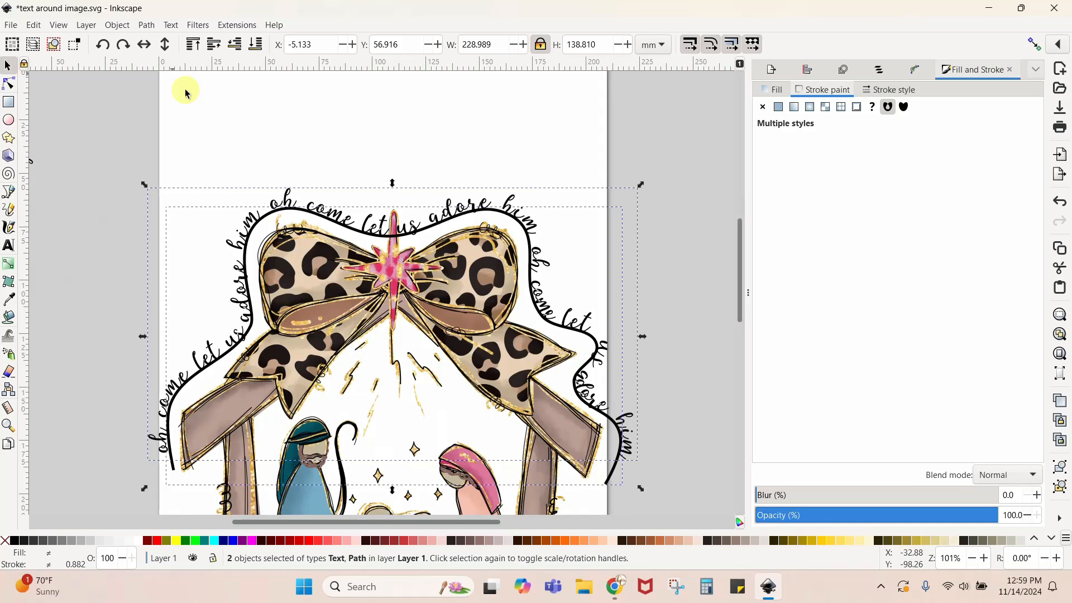
- Try widening the gap between the first "let" and "us" in the path text with extra spaces, and delete those spaces
double_click(225, 352)
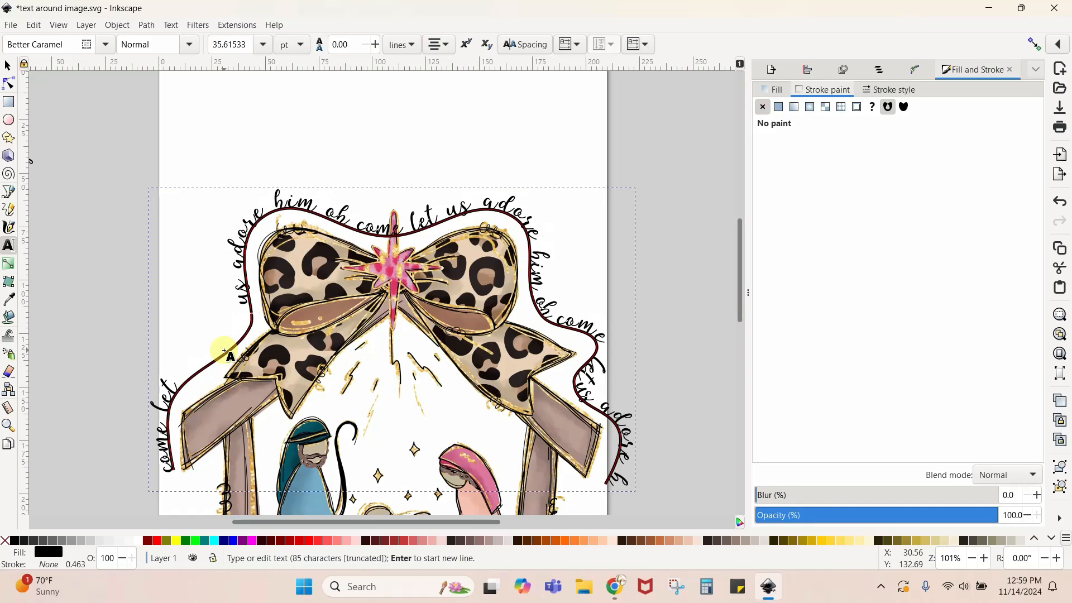
key("BackSpace")
key("BackSpace")
key("BackSpace")
key("BackSpace")
key("BackSpace")
key("BackSpace")
key("BackSpace")
key("BackSpace")
key("BackSpace")
key("BackSpace")
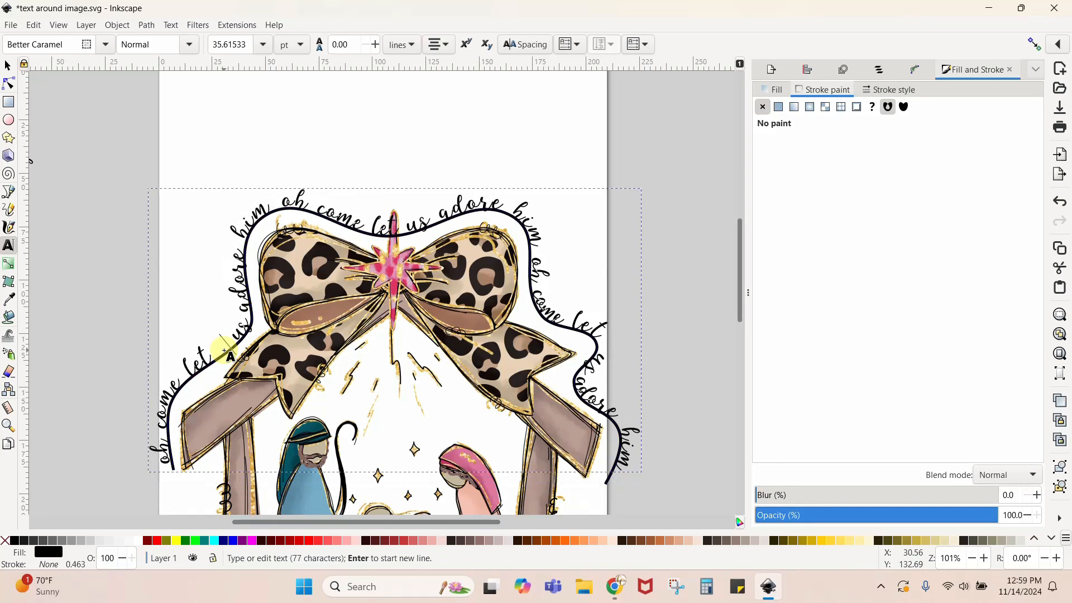
key("BackSpace")
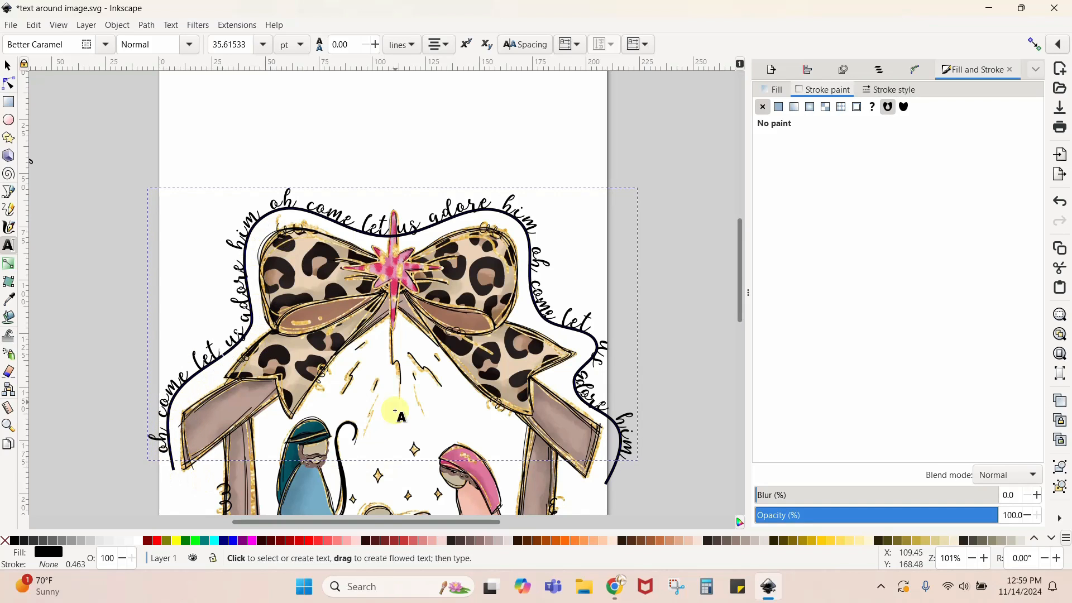
- Try shifting the wording along the path with spaces before the first "oh", and delete the added spaces
left_click(8, 66)
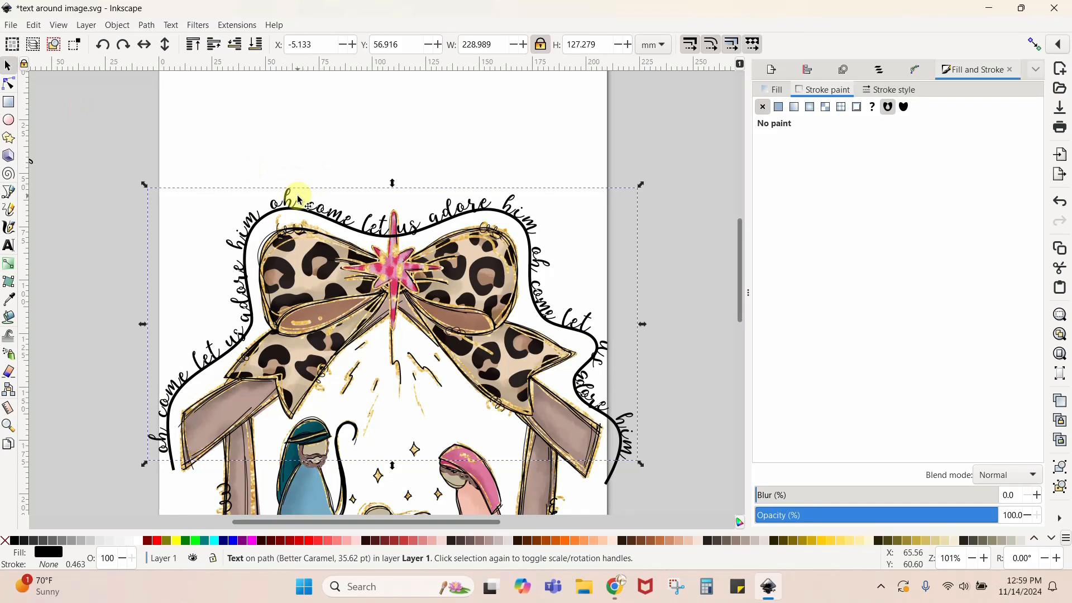
left_click(287, 194)
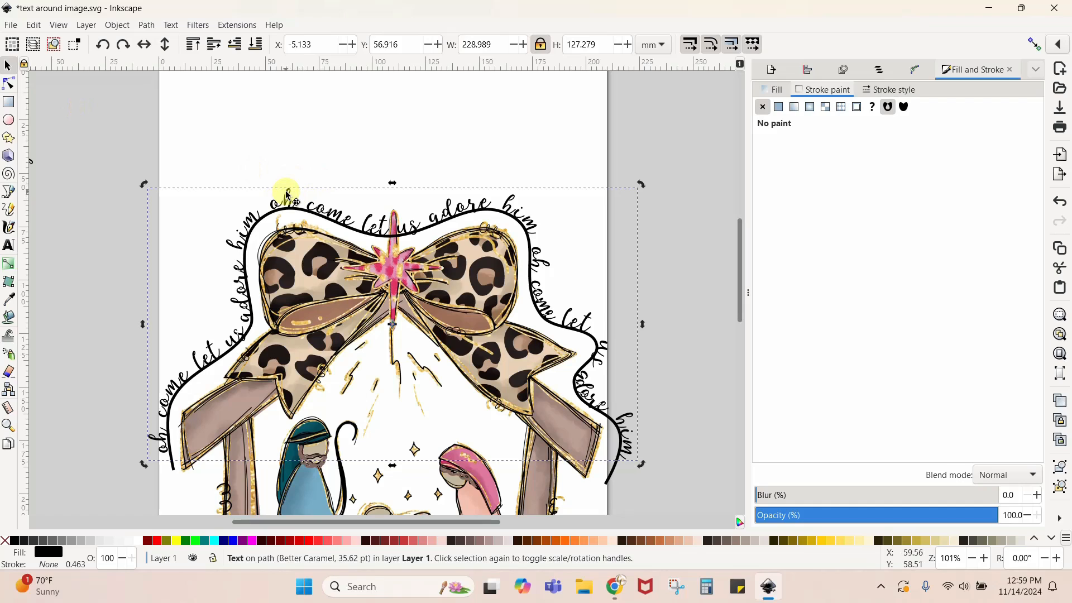
double_click(287, 193)
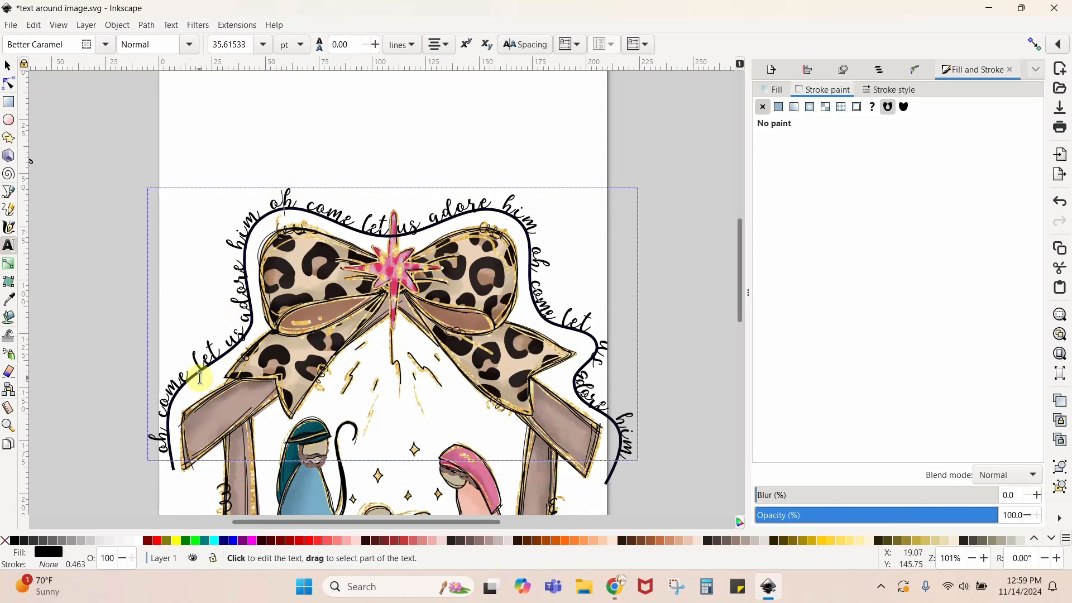
left_click(166, 454)
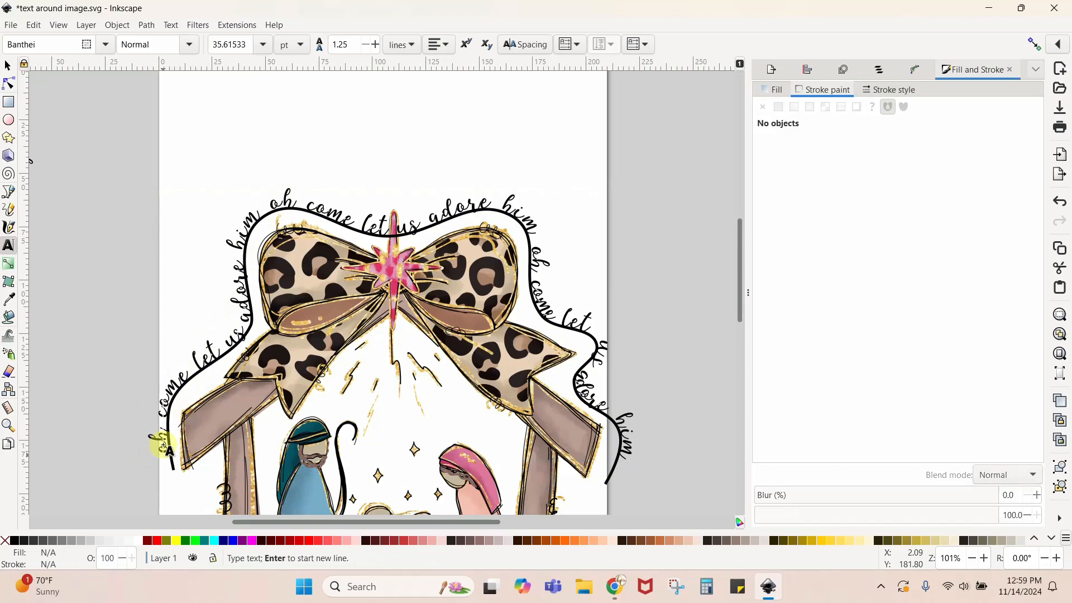
left_click(170, 448)
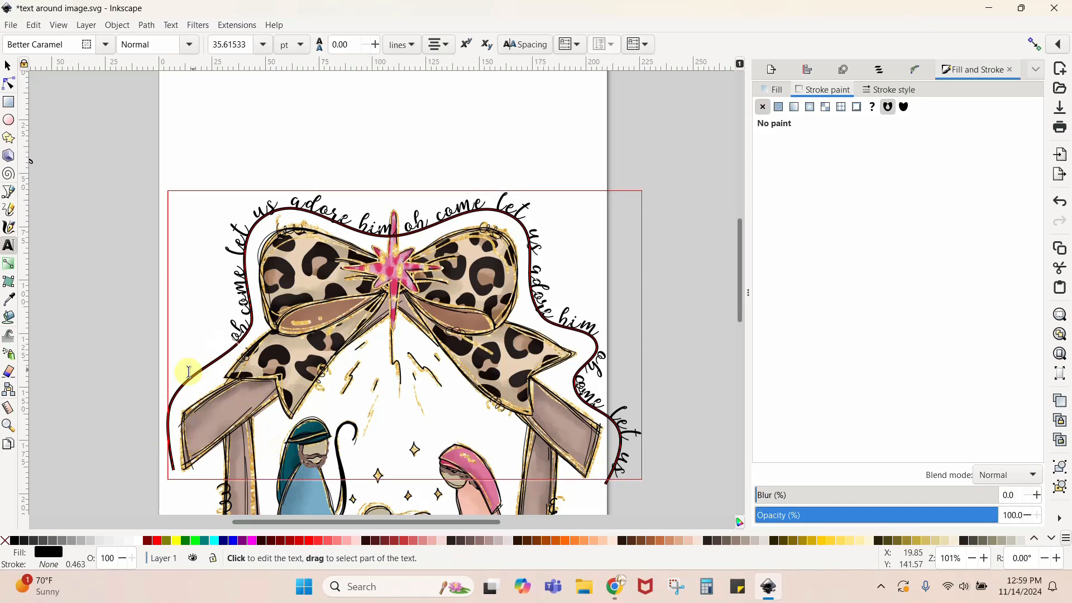
key("BackSpace")
key("BackSpace")
key("BackSpace")
key("BackSpace")
key("BackSpace")
key("BackSpace")
key("BackSpace")
key("BackSpace")
key("BackSpace")
key("BackSpace")
key("BackSpace")
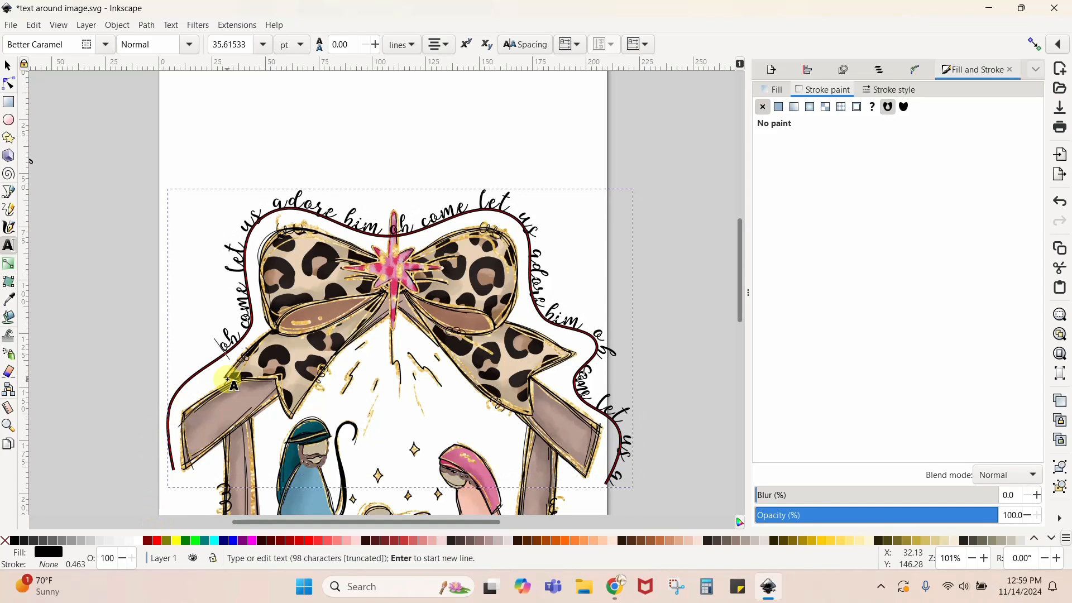
key("BackSpace")
key("BackSpace")
key("BackSpace")
key("BackSpace")
key("BackSpace")
key("BackSpace")
key("BackSpace")
key("BackSpace")
key("BackSpace")
key("BackSpace")
key("BackSpace")
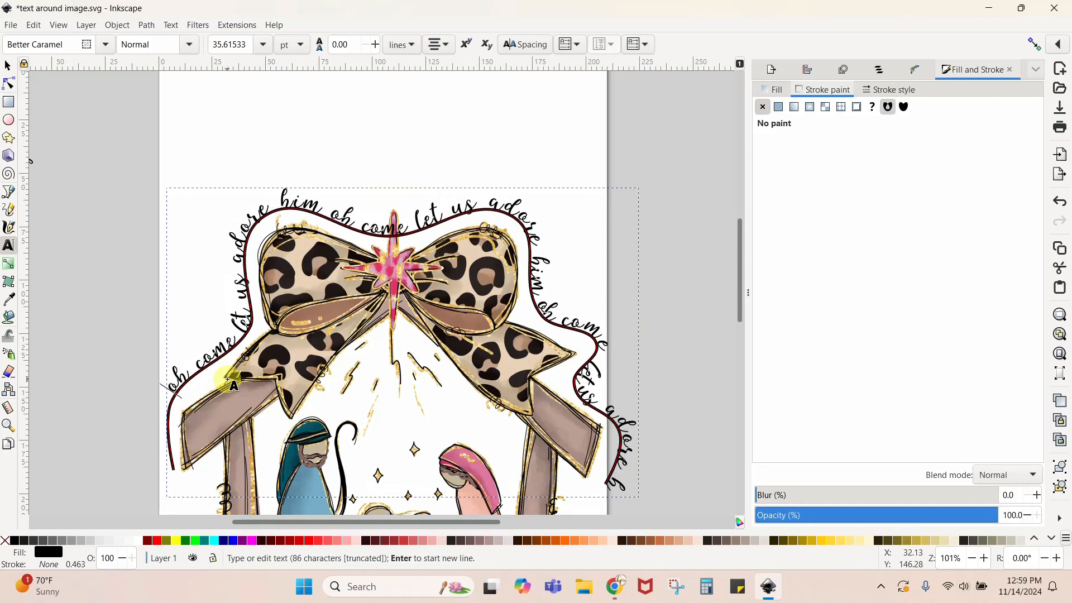
key("BackSpace")
key("BackSpace")
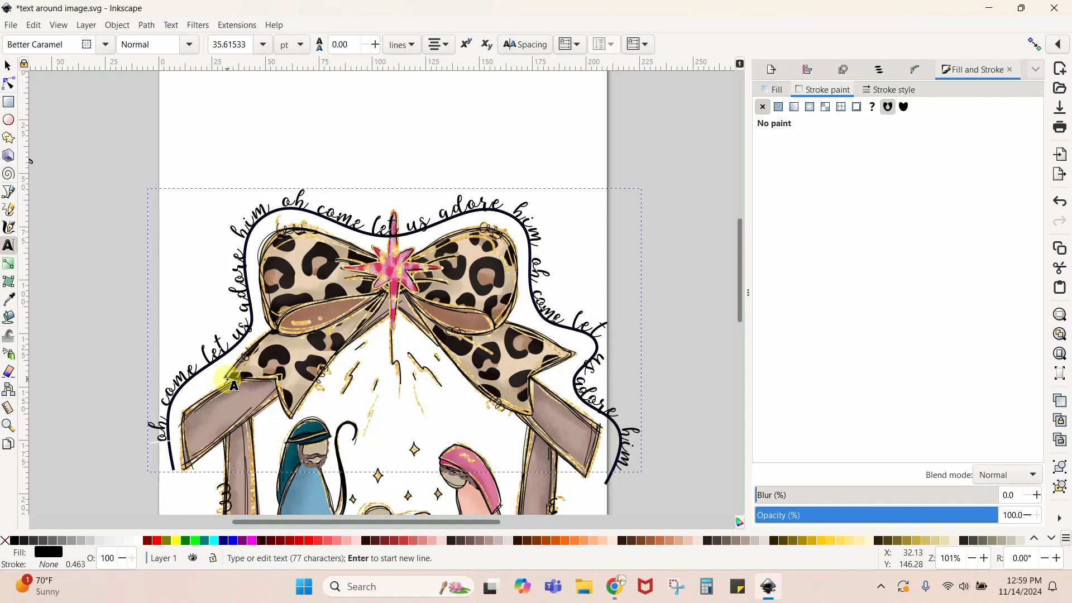
key("BackSpace")
key("BackSpace")
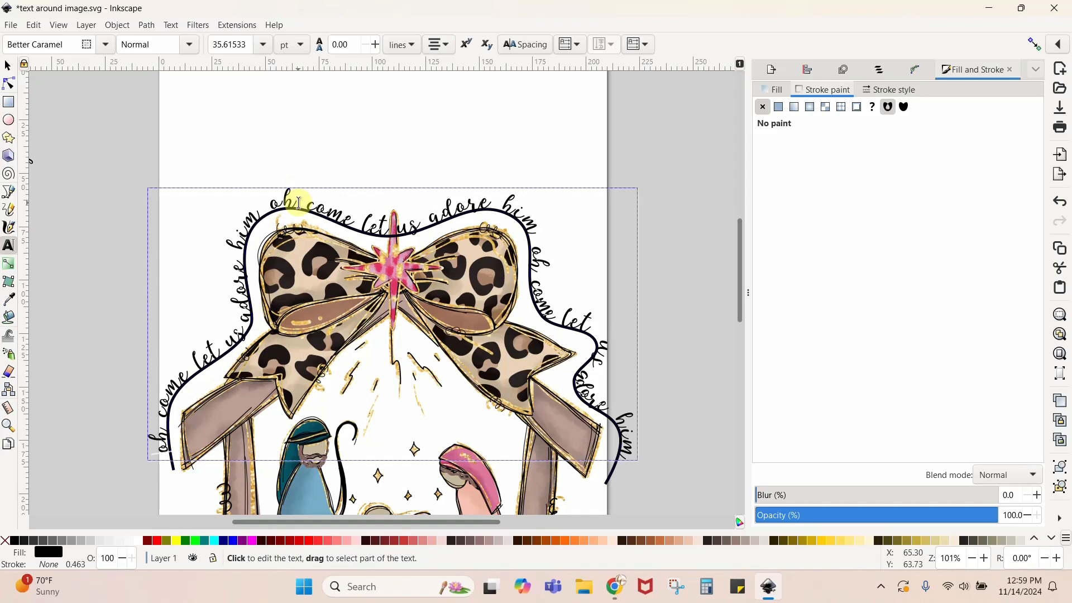
- Remove the text from the guide path and move the straight line of text above the bow
left_click(171, 24)
left_click(195, 107)
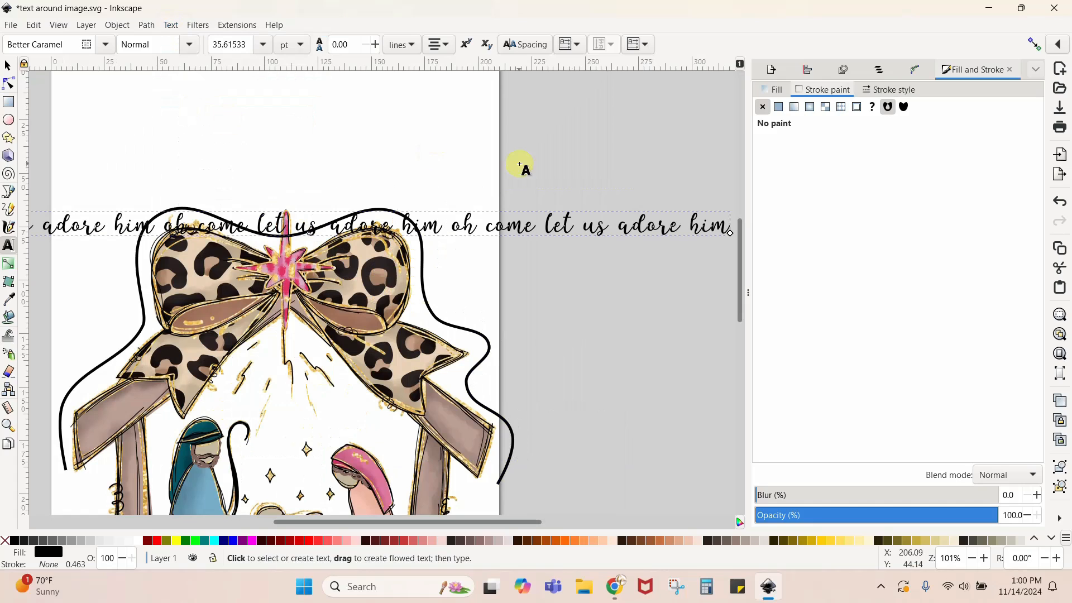
left_click(8, 66)
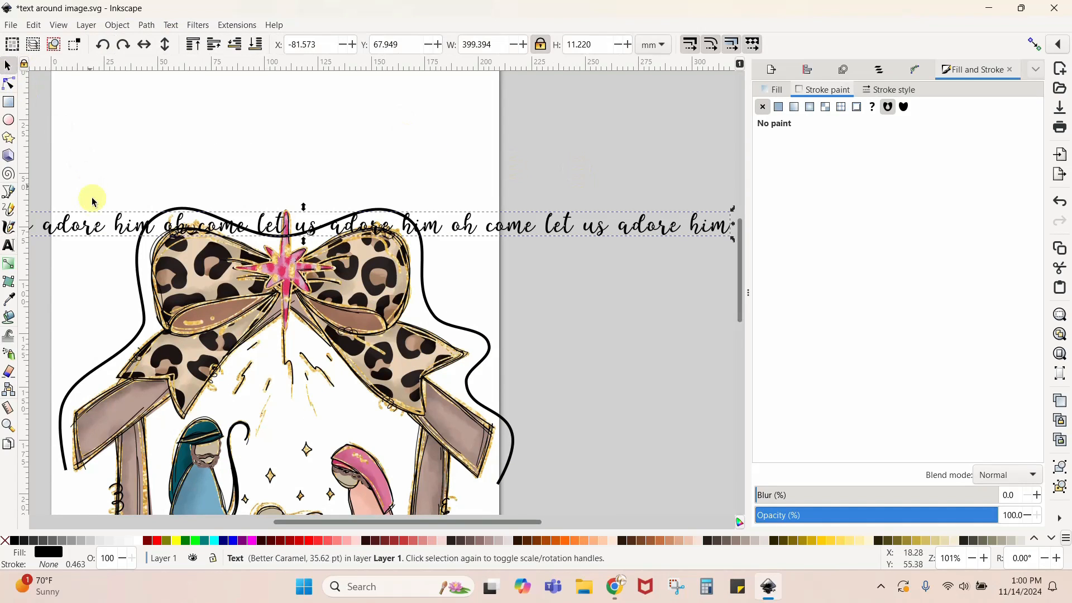
left_click_drag(97, 229, 122, 152)
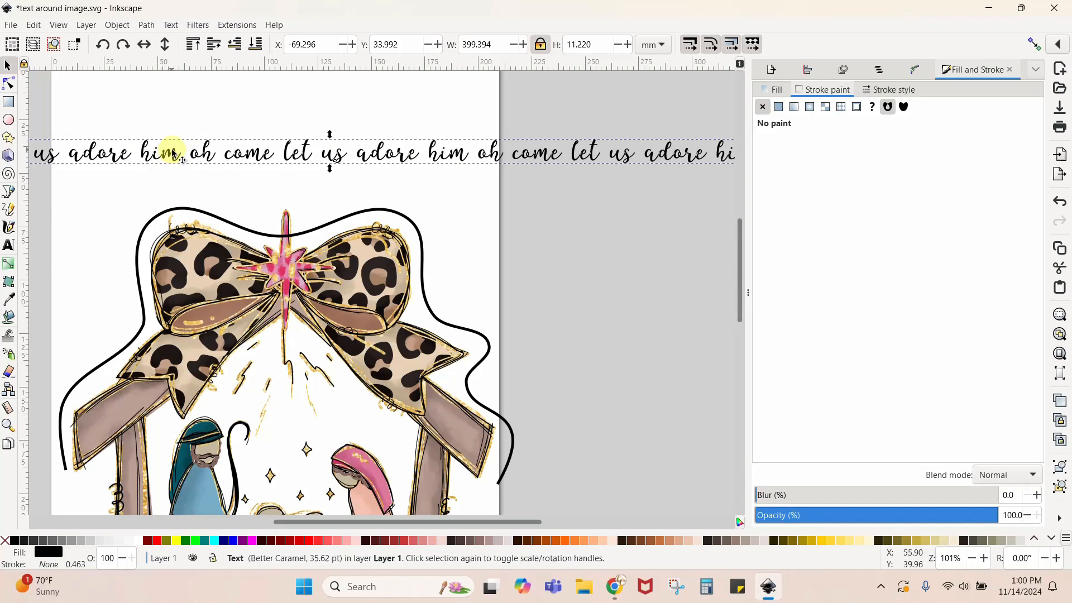
- Select the straight text together with the guide path and put the text back on the path
left_click(156, 216, "shift")
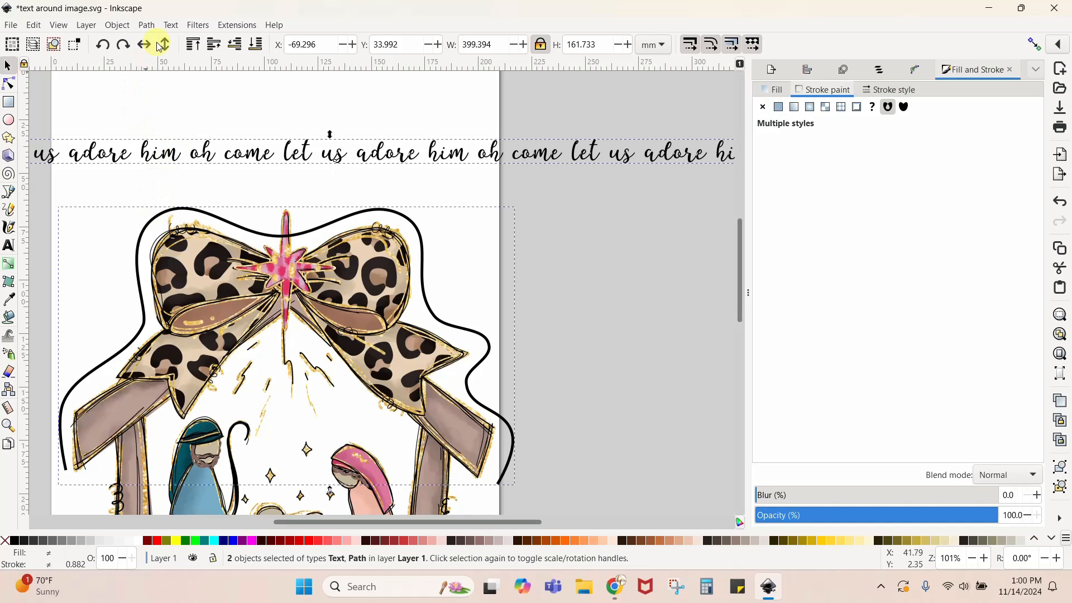
left_click(171, 25)
left_click(196, 90)
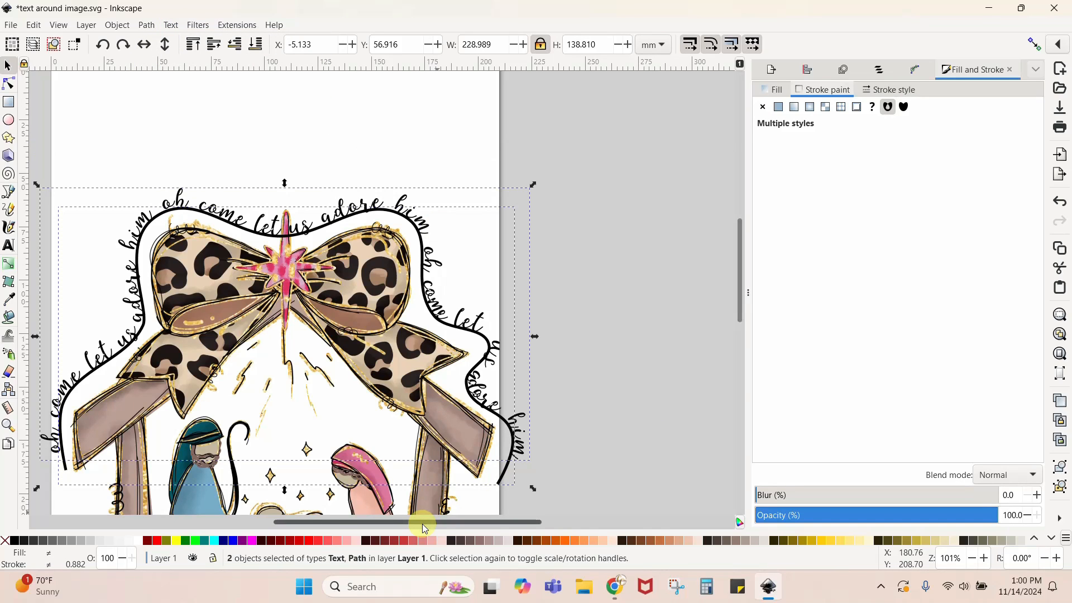
- Move the guide path's node beside the last "adore" inward to about X 191.9, Y 145.9 mm, and deselect the path
key("plus")
key("plus")
key("plus")
key("plus")
scroll(439, 458, "down", 10)
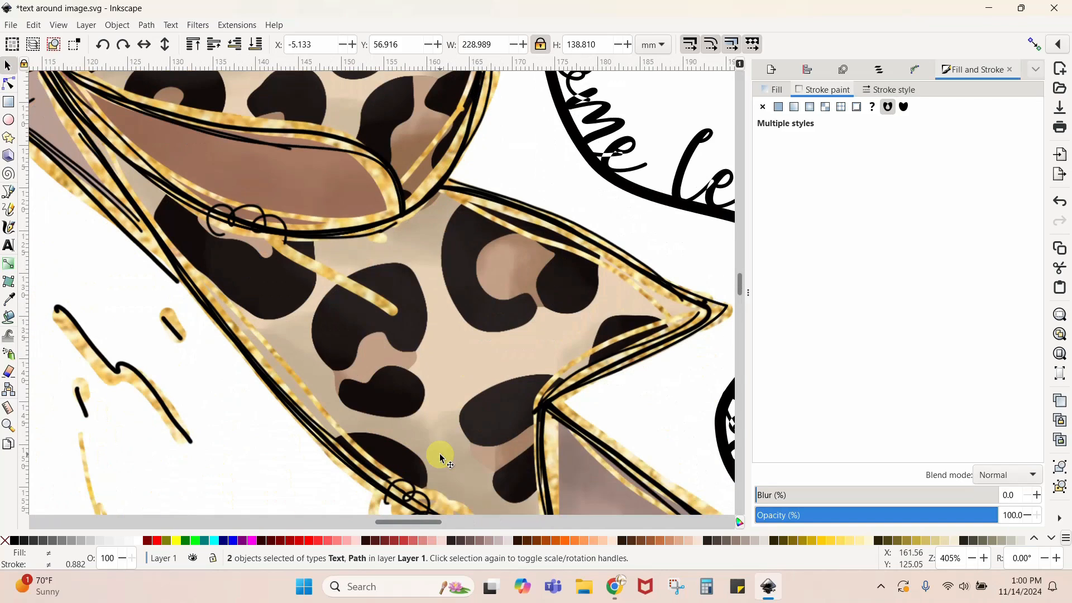
left_click_drag(394, 521, 437, 506)
scroll(579, 354, "down", 4)
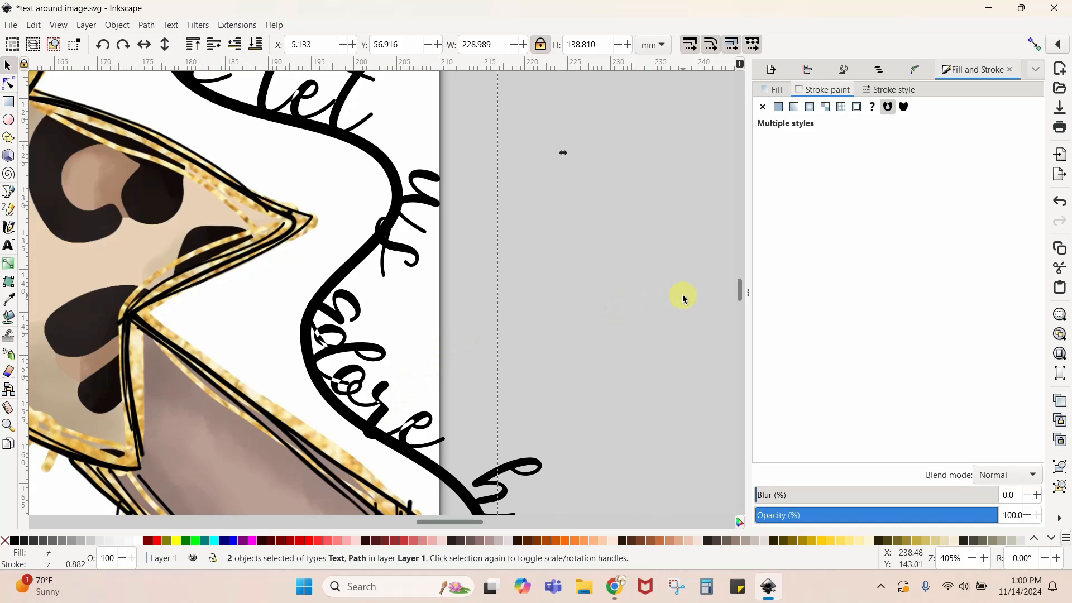
key("minus")
key("minus")
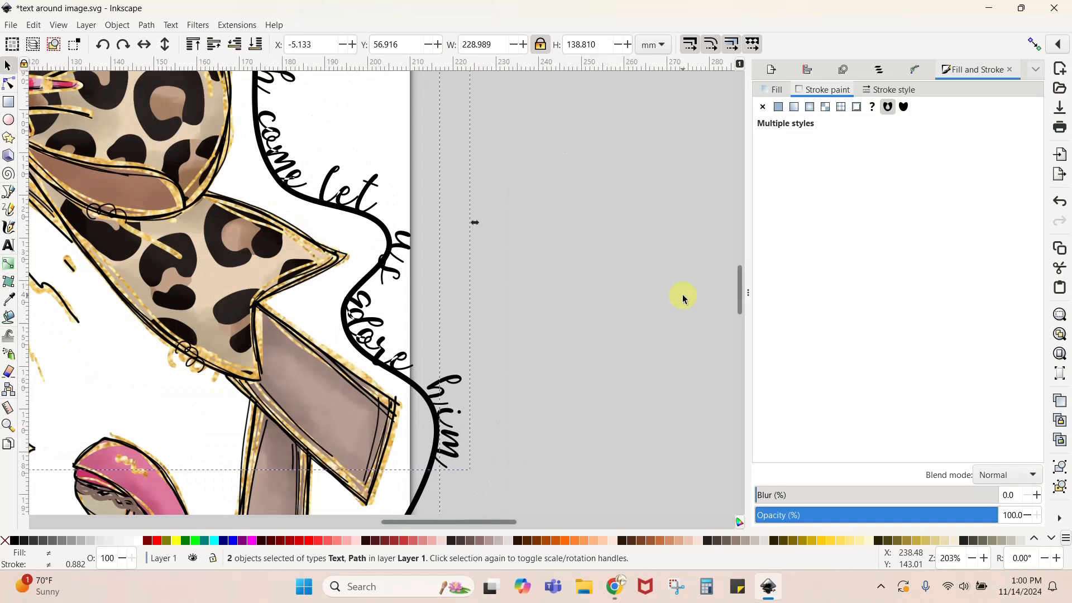
scroll(683, 296, "down", 2)
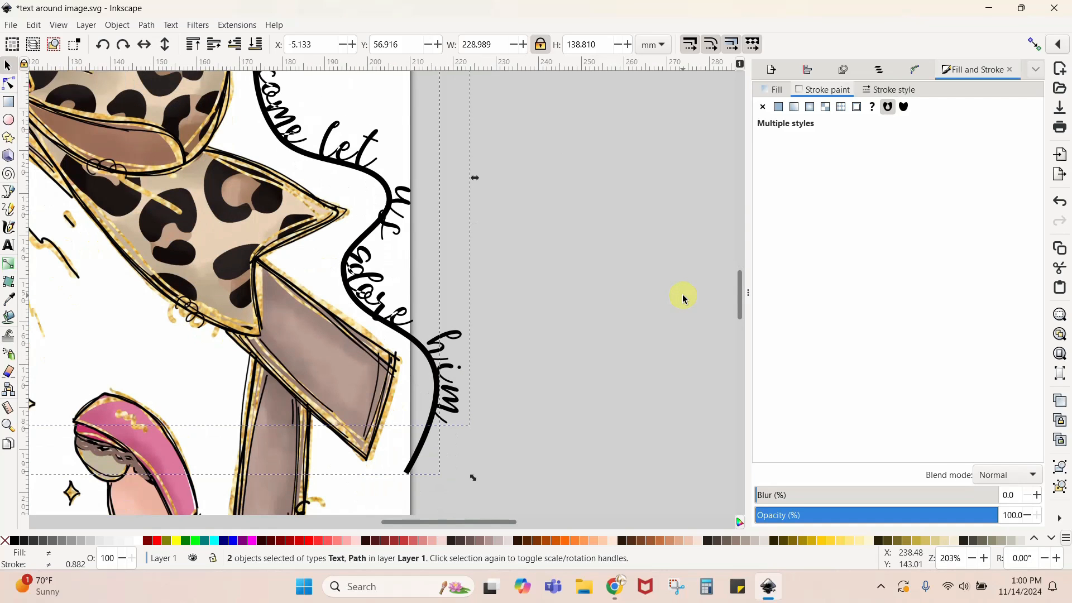
left_click(614, 352)
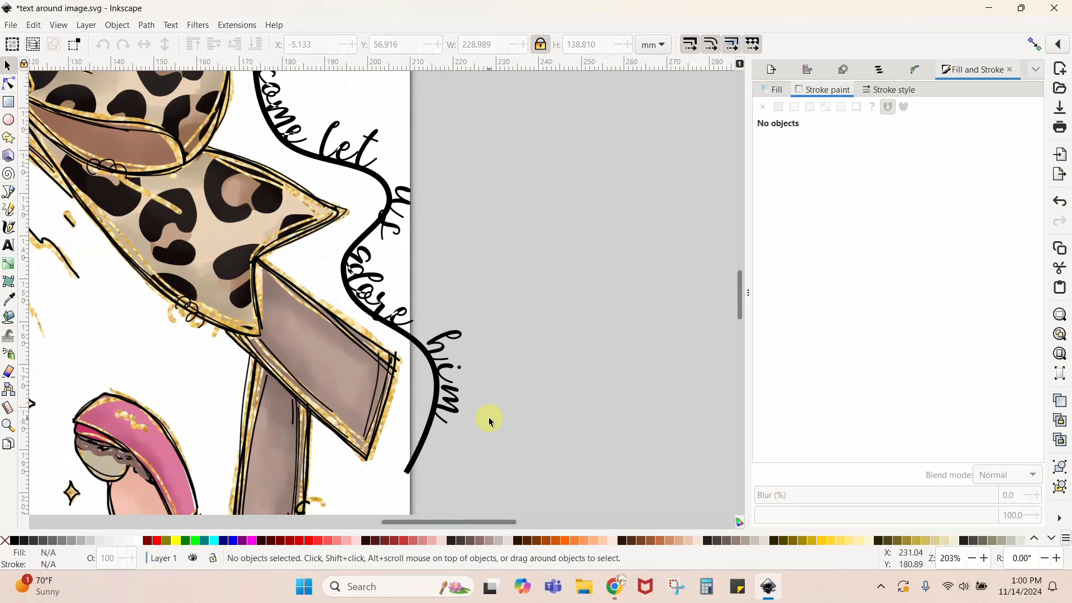
left_click(408, 476)
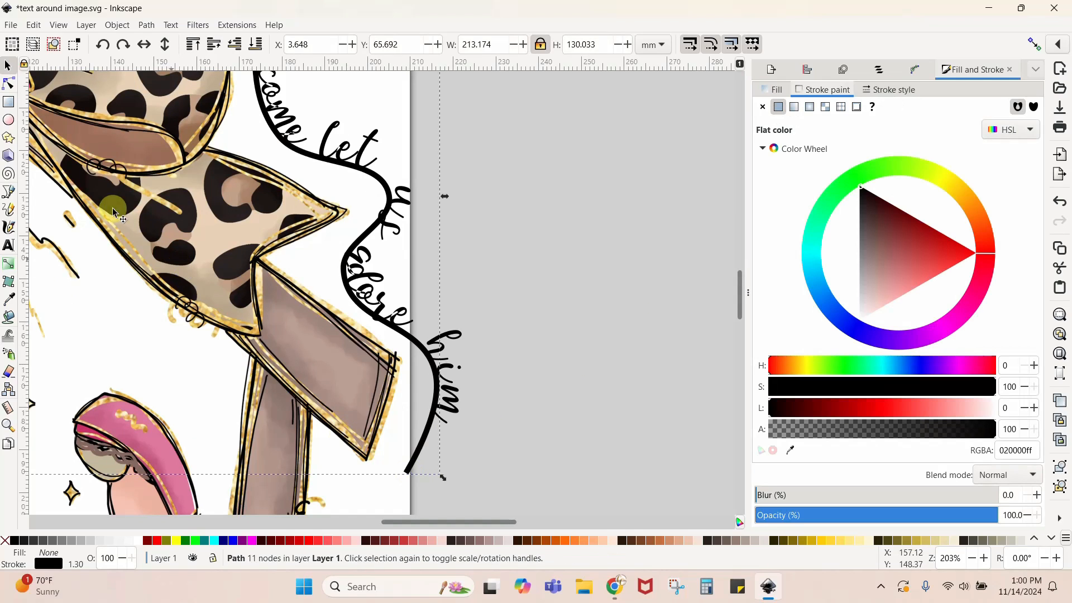
left_click(10, 85)
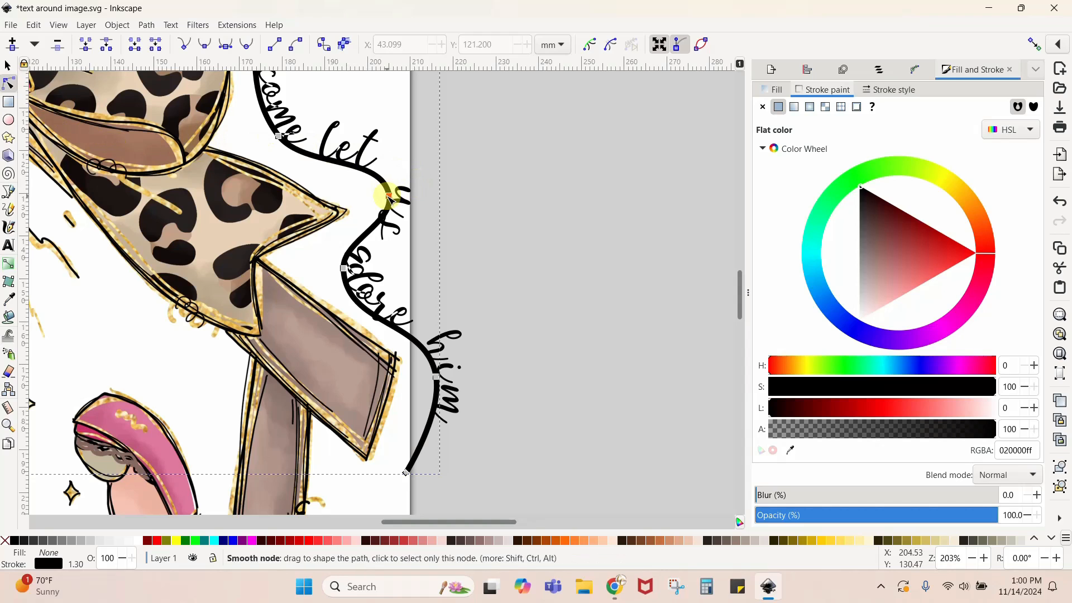
left_click(344, 270)
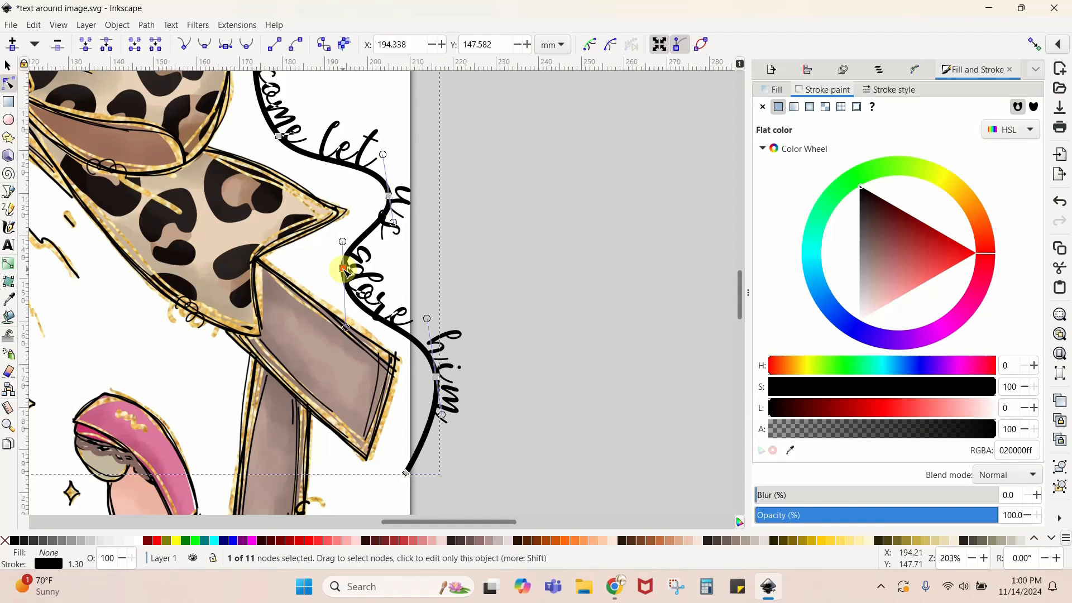
mouse_move(344, 270)
left_mouse_down()
mouse_move(374, 269)
mouse_move(333, 272)
mouse_move(388, 277)
mouse_move(431, 312)
mouse_move(464, 246)
mouse_move(477, 258)
mouse_move(453, 288)
mouse_move(392, 284)
mouse_move(333, 262)
left_mouse_up()
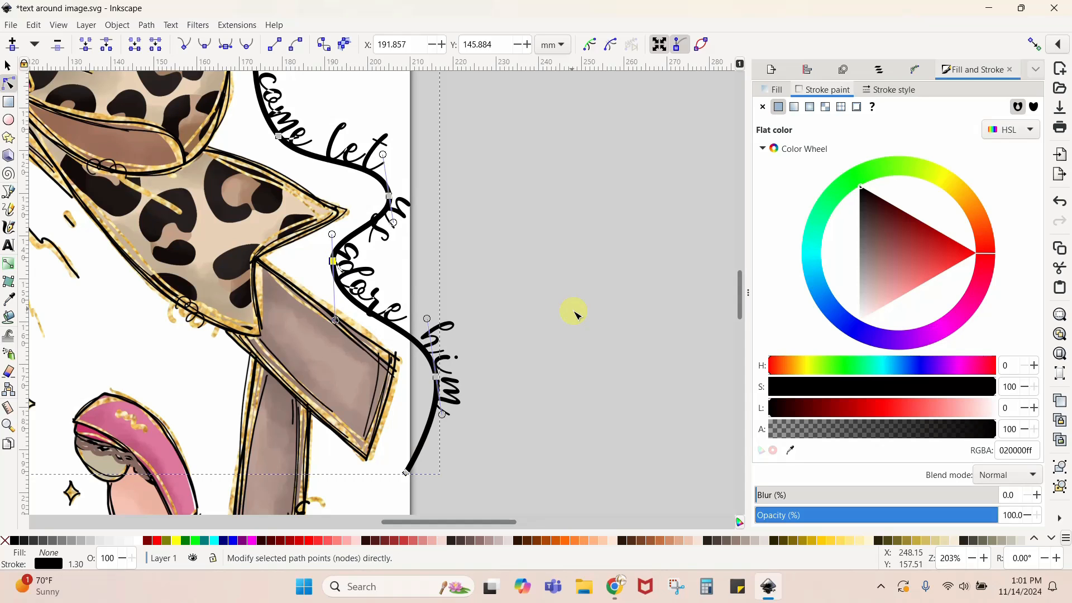
left_click(530, 256)
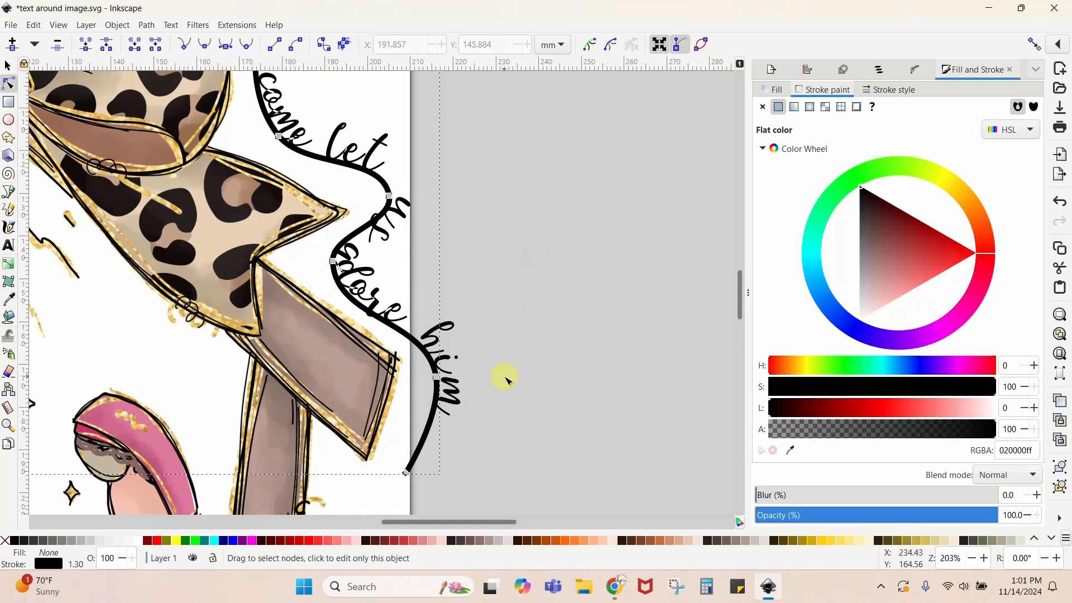
key("5")
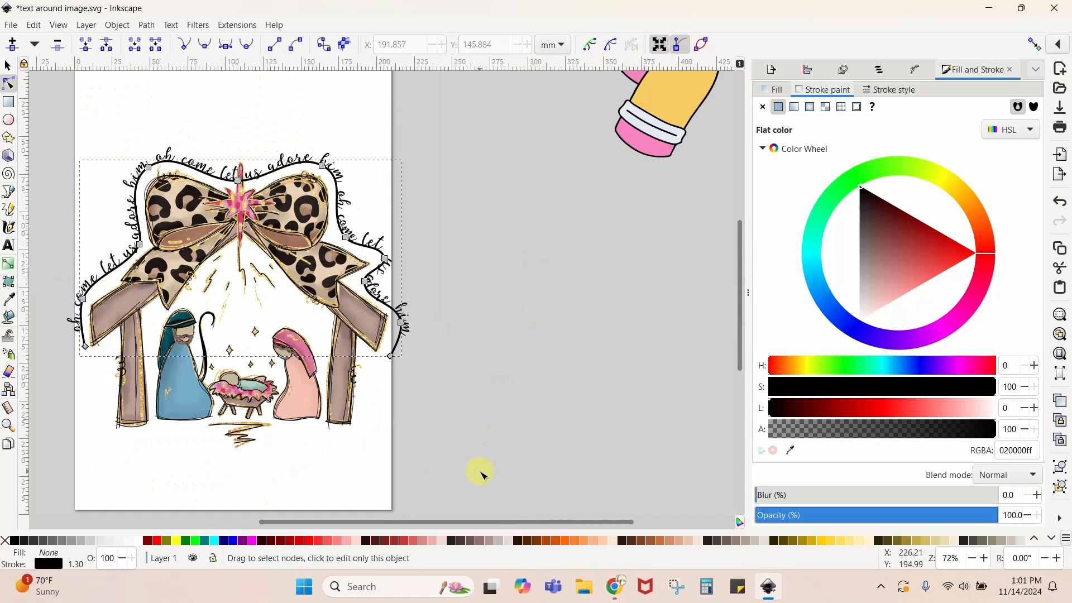
left_click_drag(471, 522, 403, 525)
left_click(536, 441)
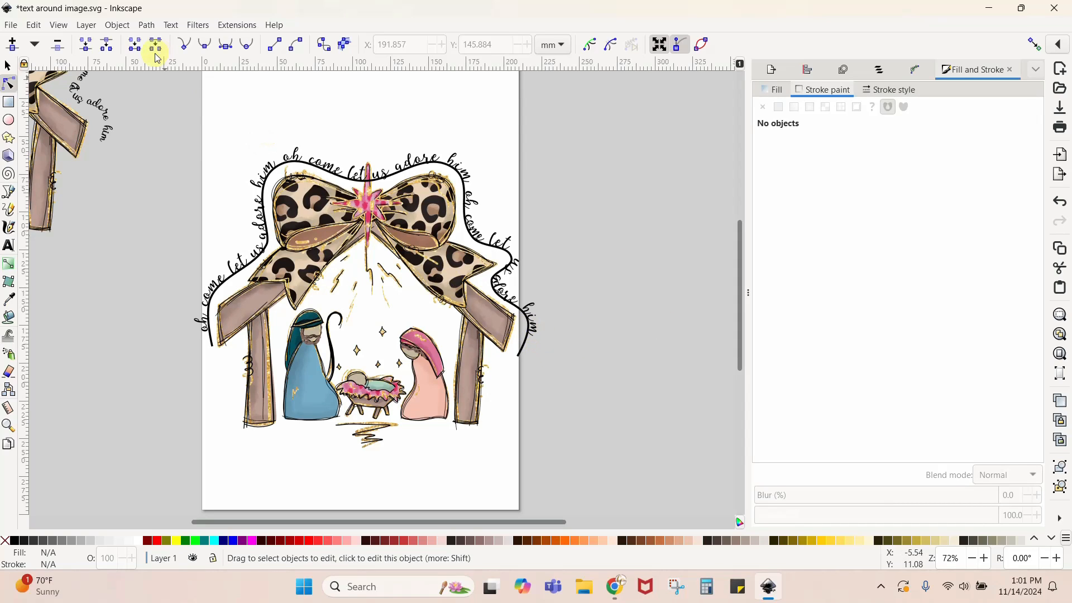
- Edit the text on the guide path and add space before the first "oh" to shift the wording along the path
left_click(8, 66)
double_click(330, 165)
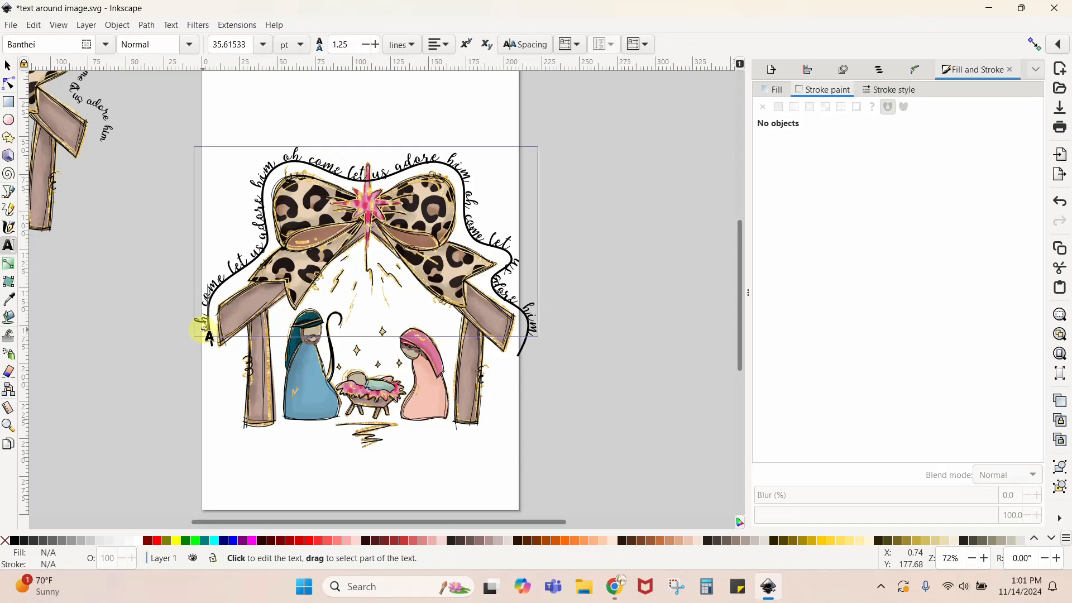
left_click_drag(212, 339, 223, 327)
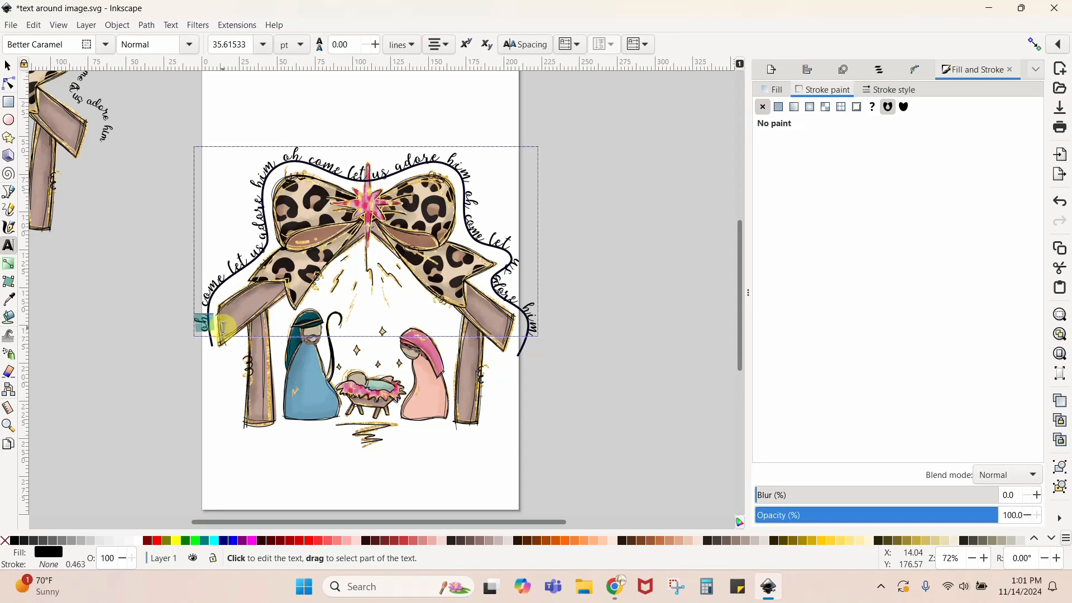
left_click(204, 332)
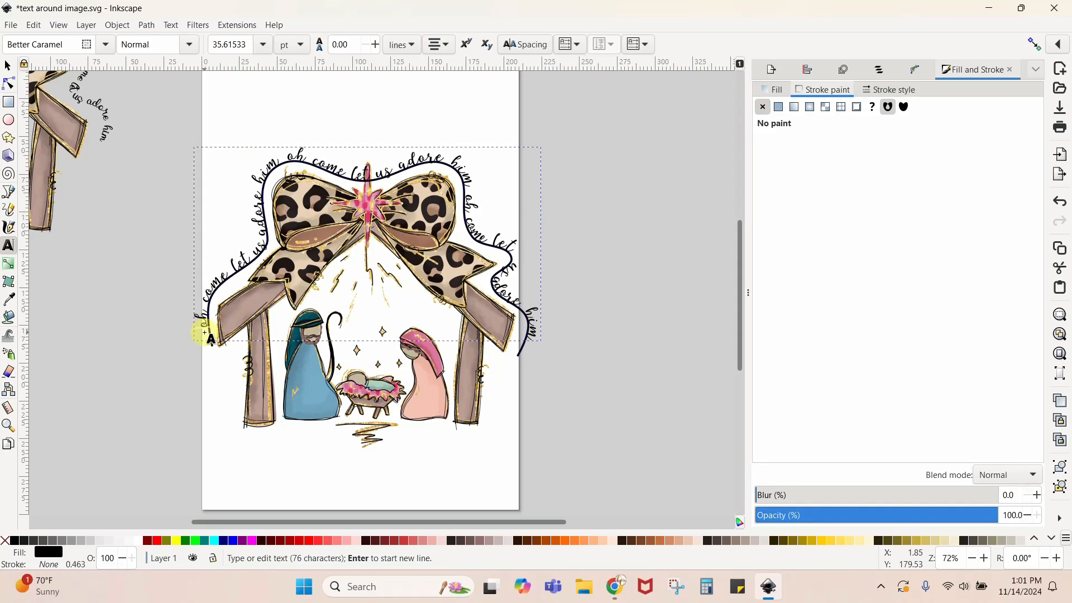
- Convert the "oh come let us adore him" text on the guide path from an editable text object to paths
left_click(8, 66)
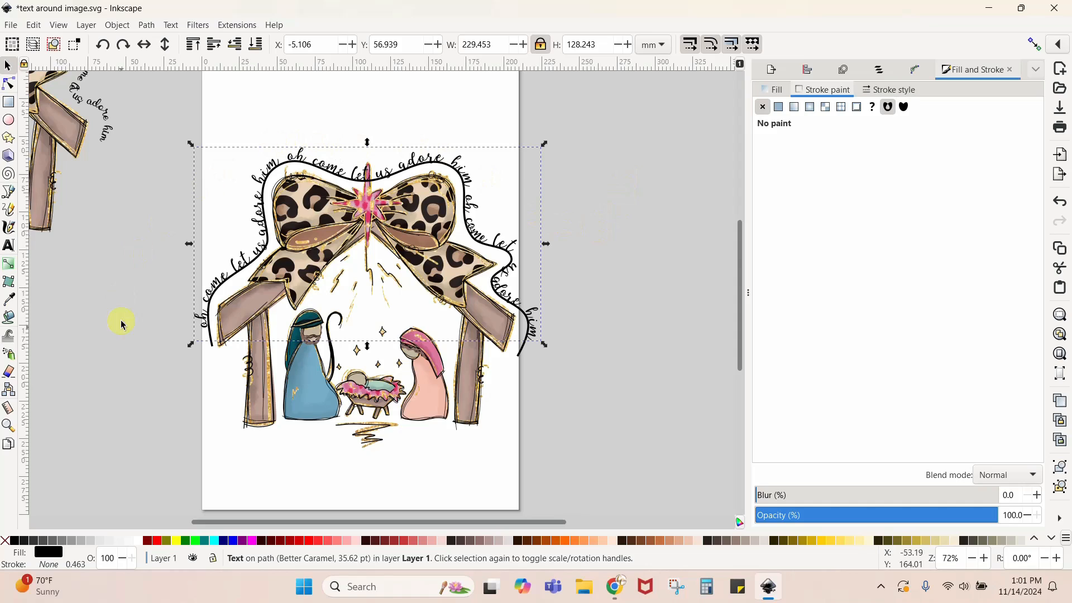
left_click(151, 28)
left_click(160, 42)
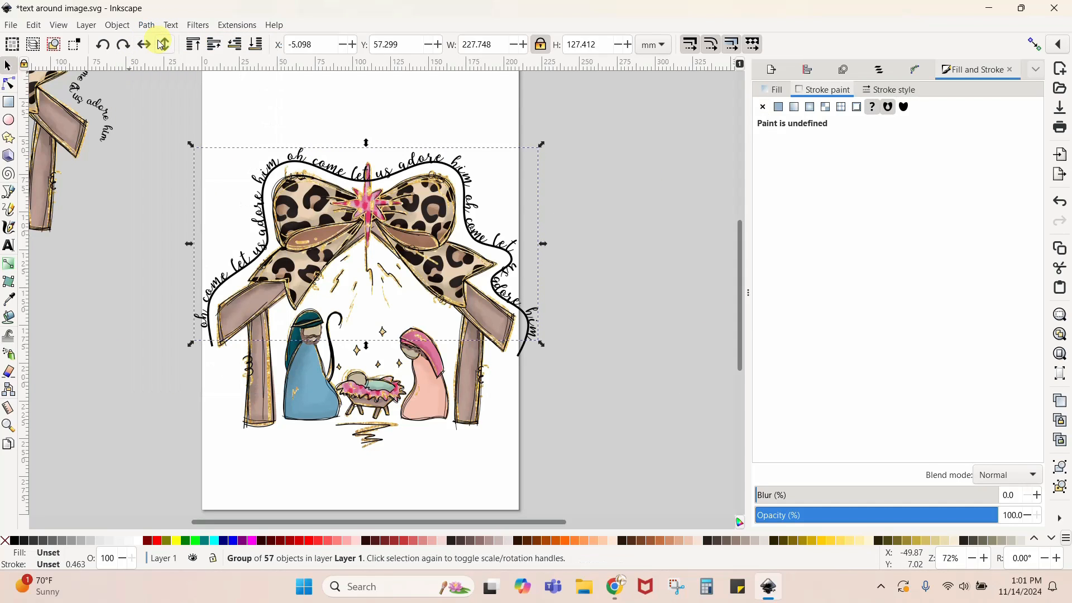
- Delete the black guide path around the nativity, keeping the converted lettering
left_click(196, 361)
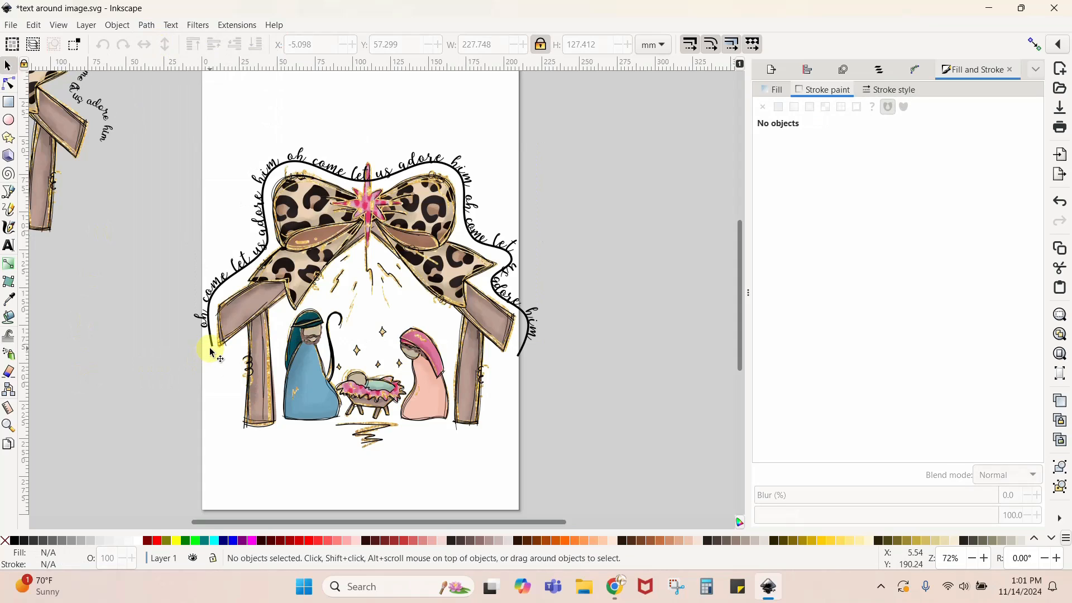
left_click(212, 346)
key("Delete")
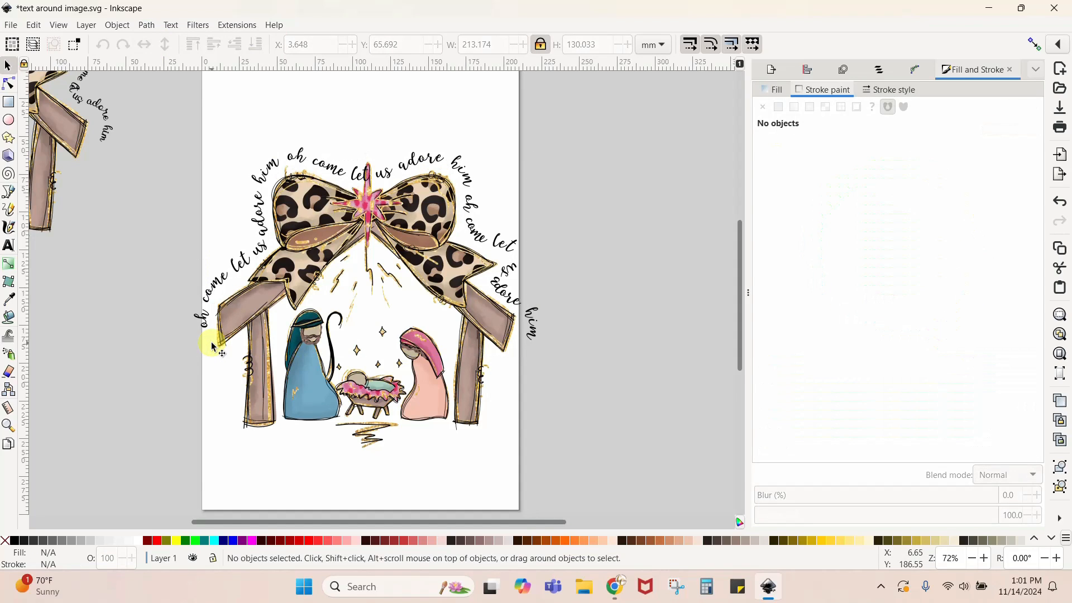